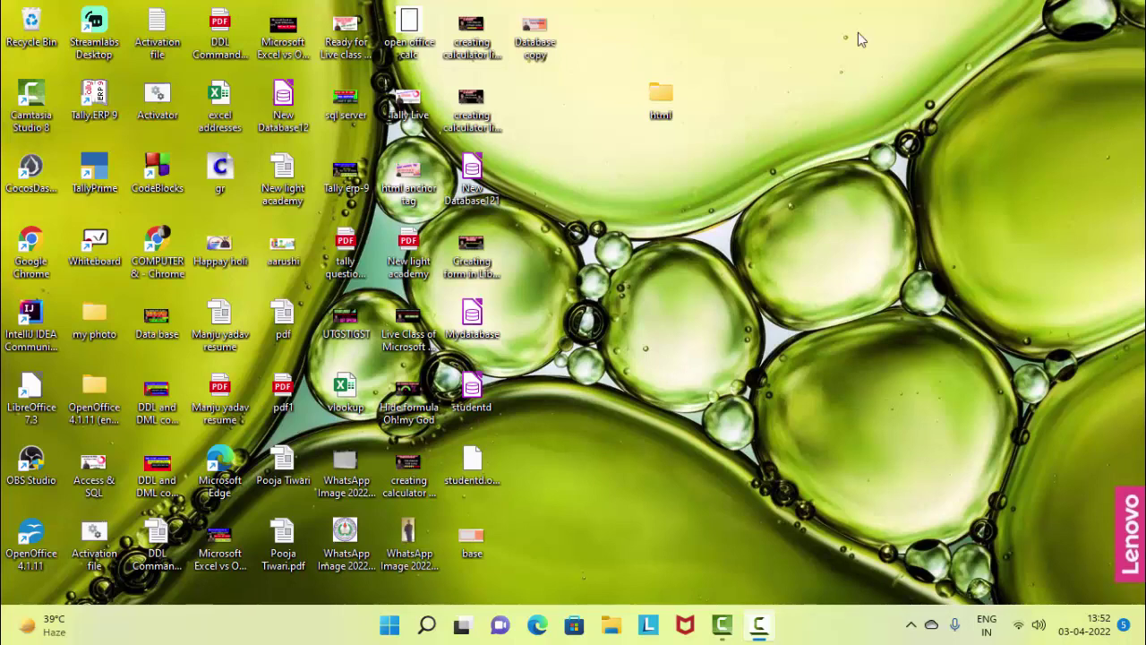
Step: Refresh the desktop several times from its right-click menu
right_click(817, 66)
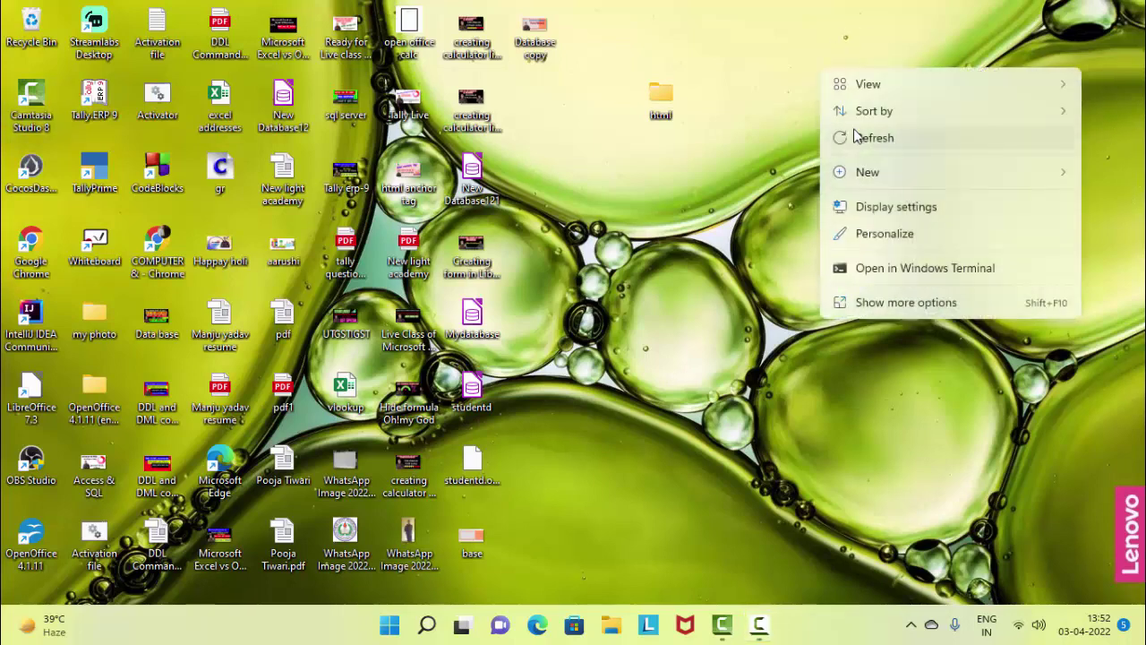
click(857, 138)
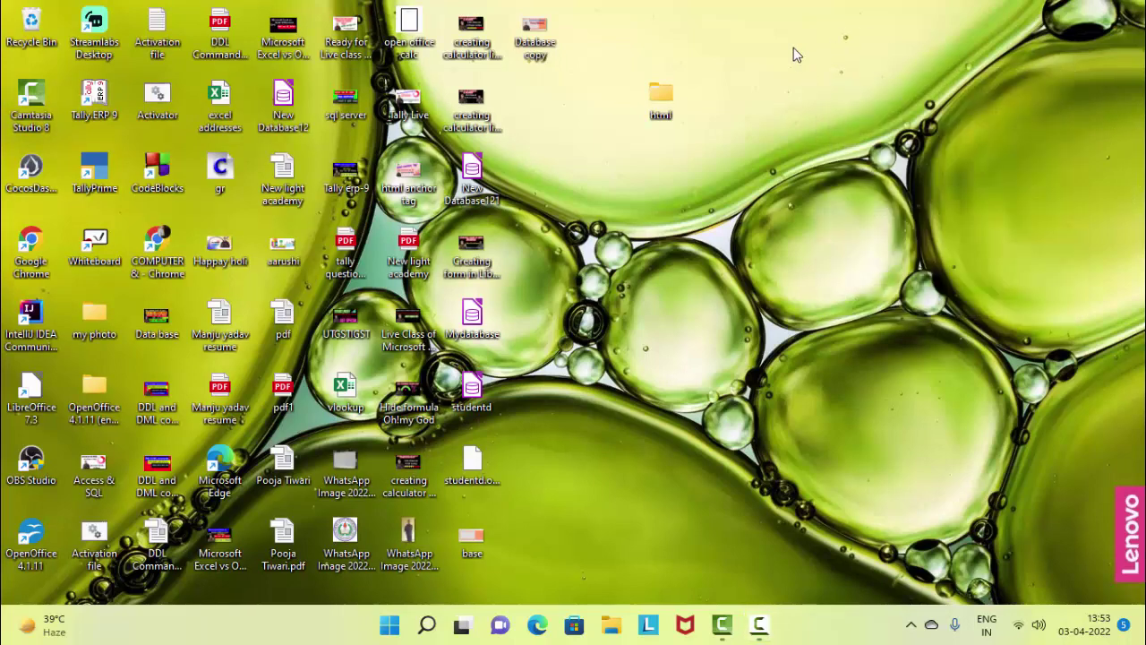
right_click(795, 51)
click(864, 124)
right_click(839, 69)
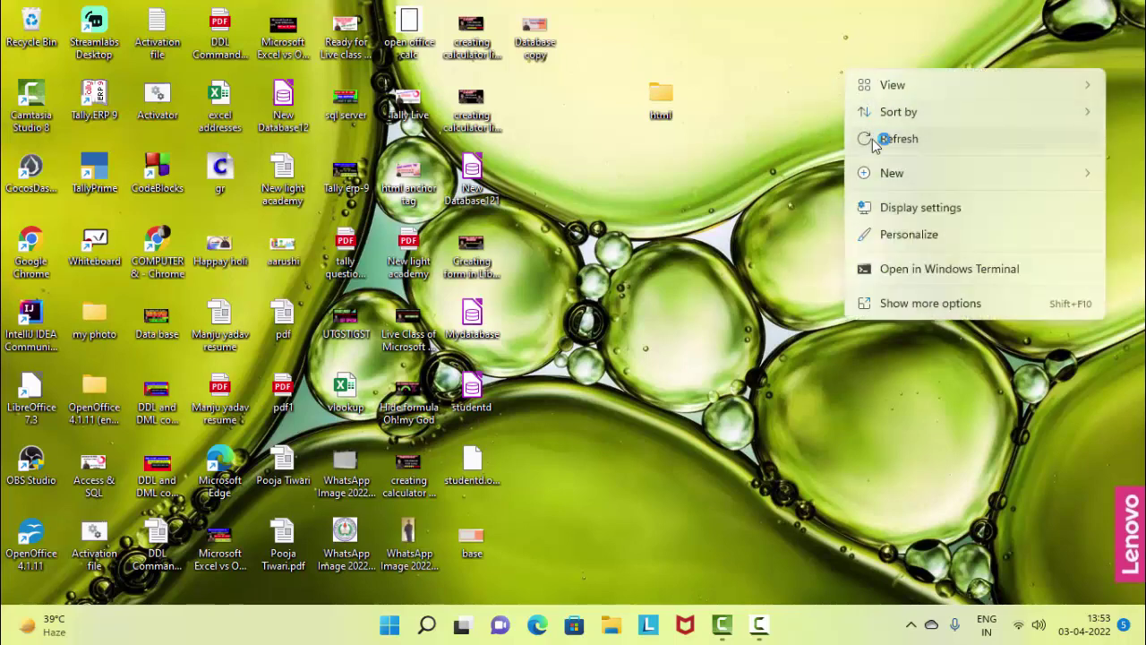
click(868, 140)
right_click(829, 79)
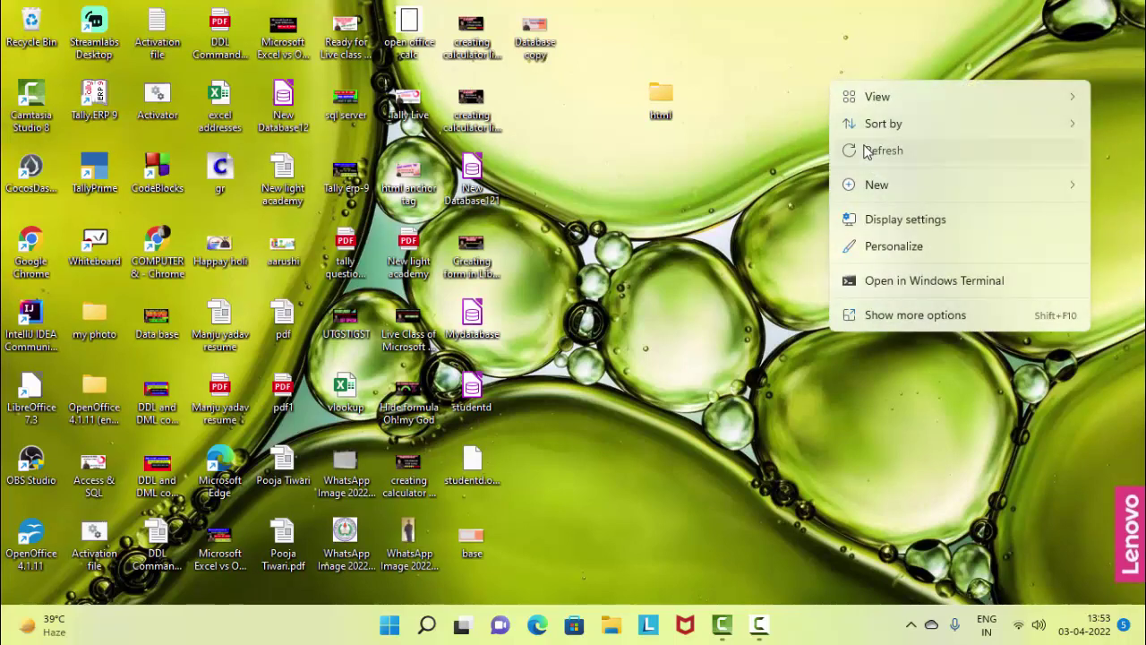
click(865, 150)
right_click(800, 90)
click(855, 164)
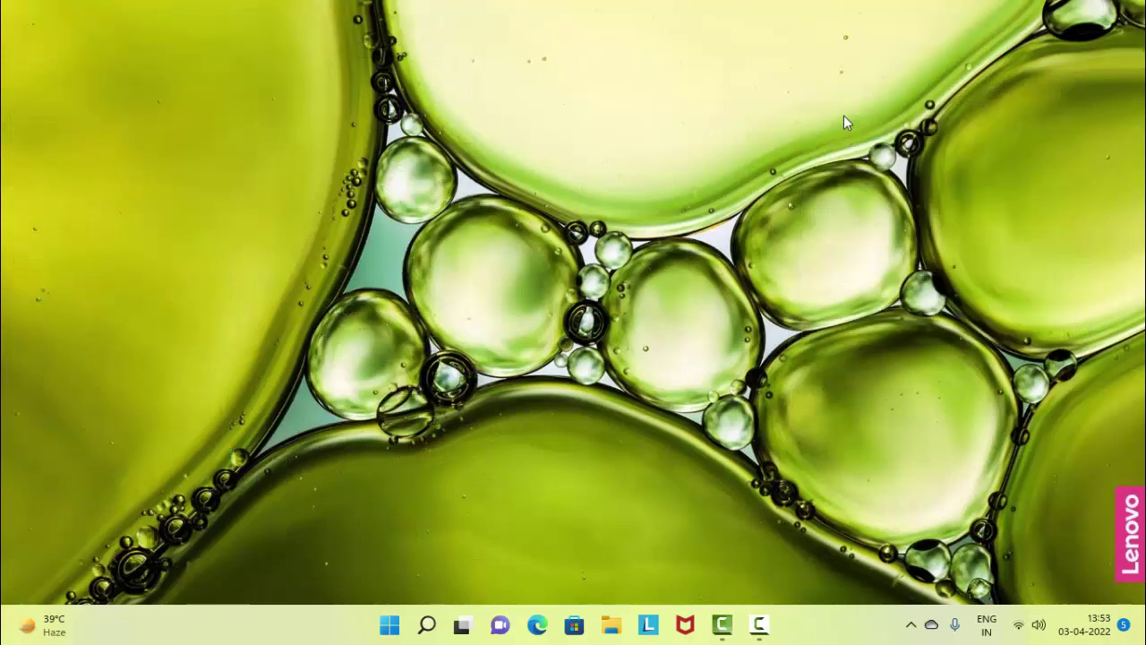
right_click(844, 116)
click(894, 188)
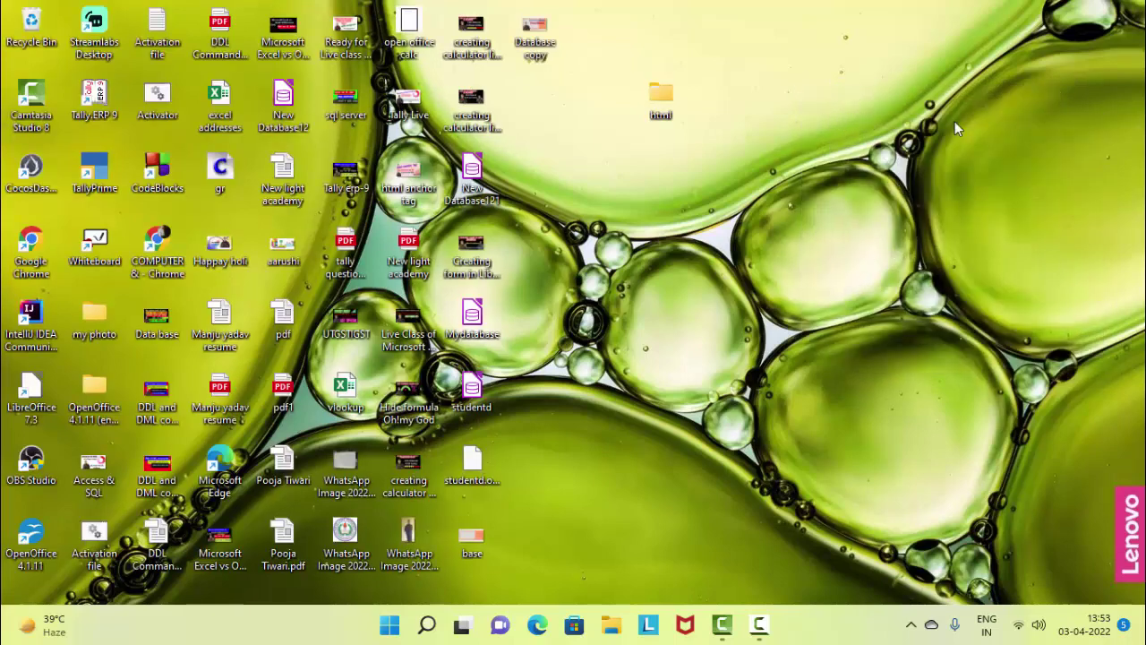
right_click(852, 55)
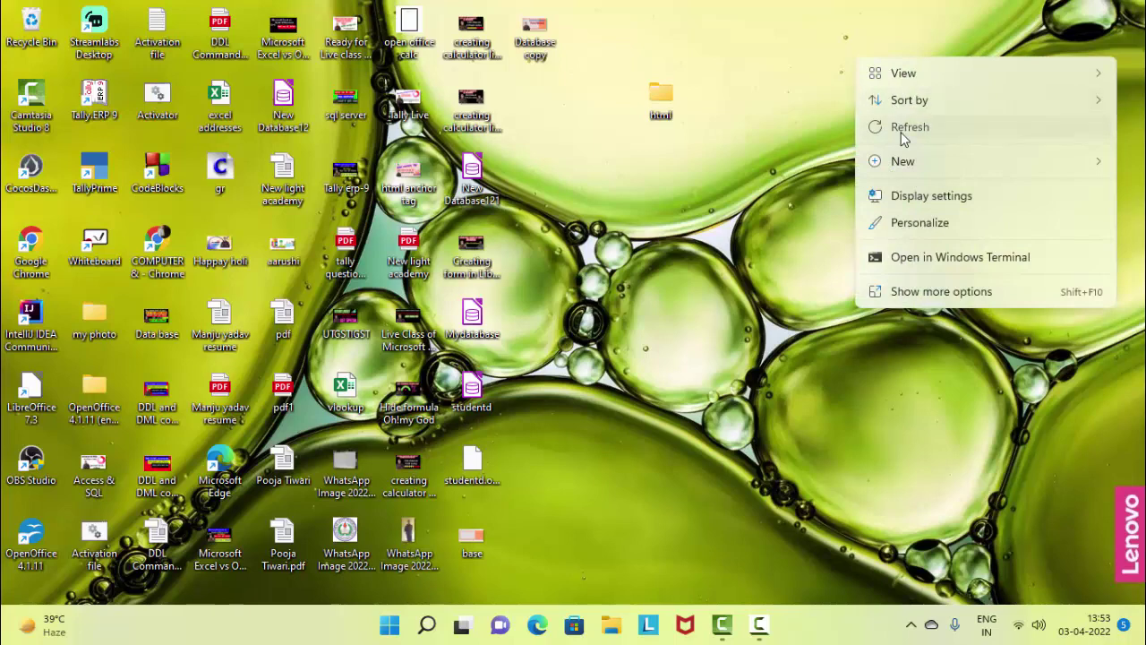
click(901, 131)
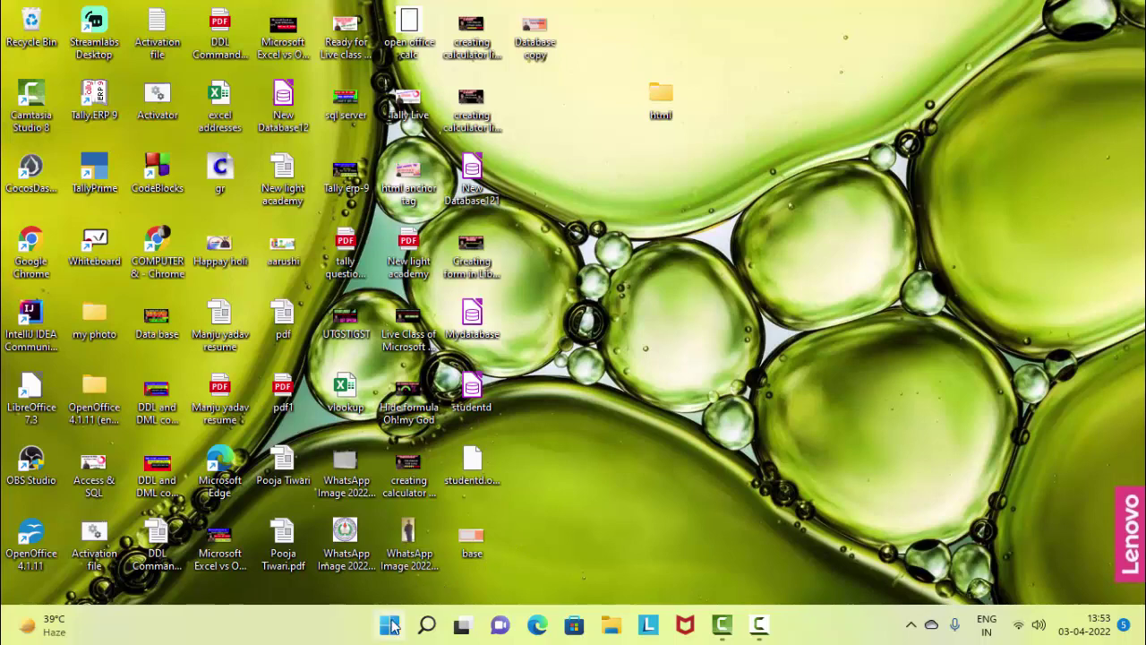
right_click(815, 96)
click(851, 154)
right_click(799, 95)
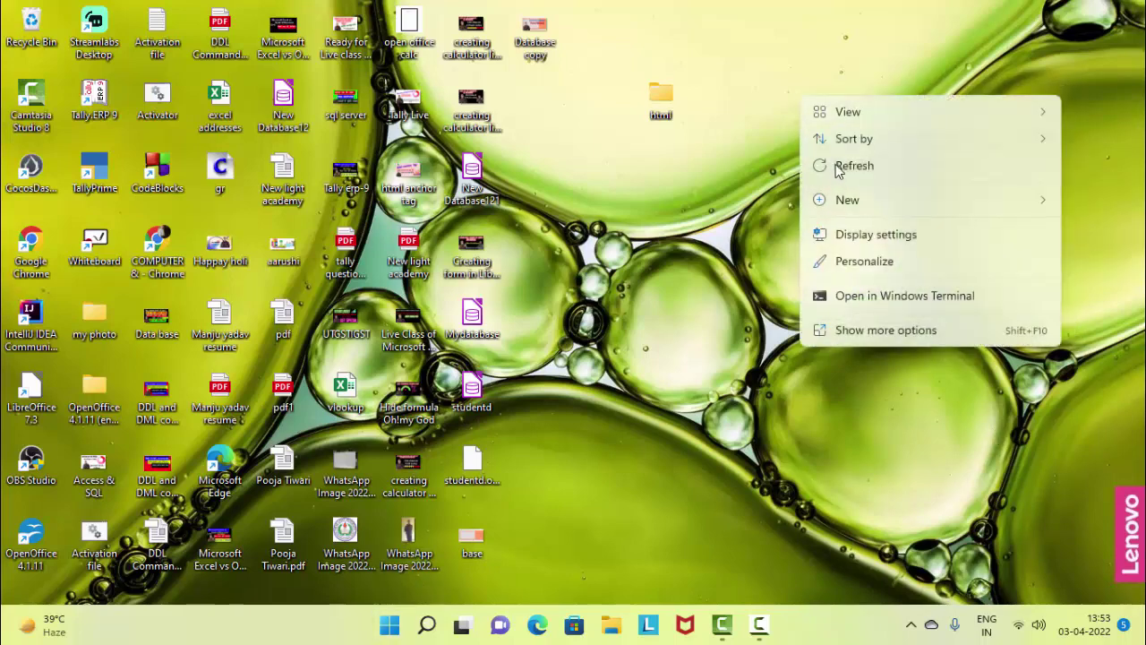
click(837, 170)
right_click(788, 83)
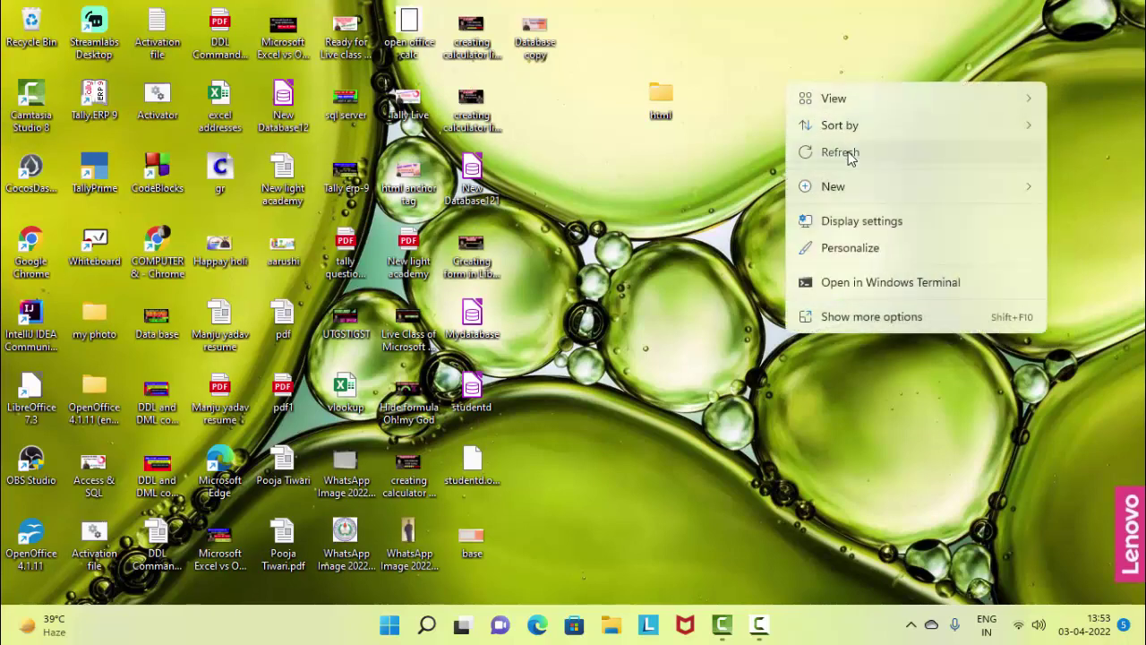
click(848, 155)
right_click(820, 79)
click(891, 148)
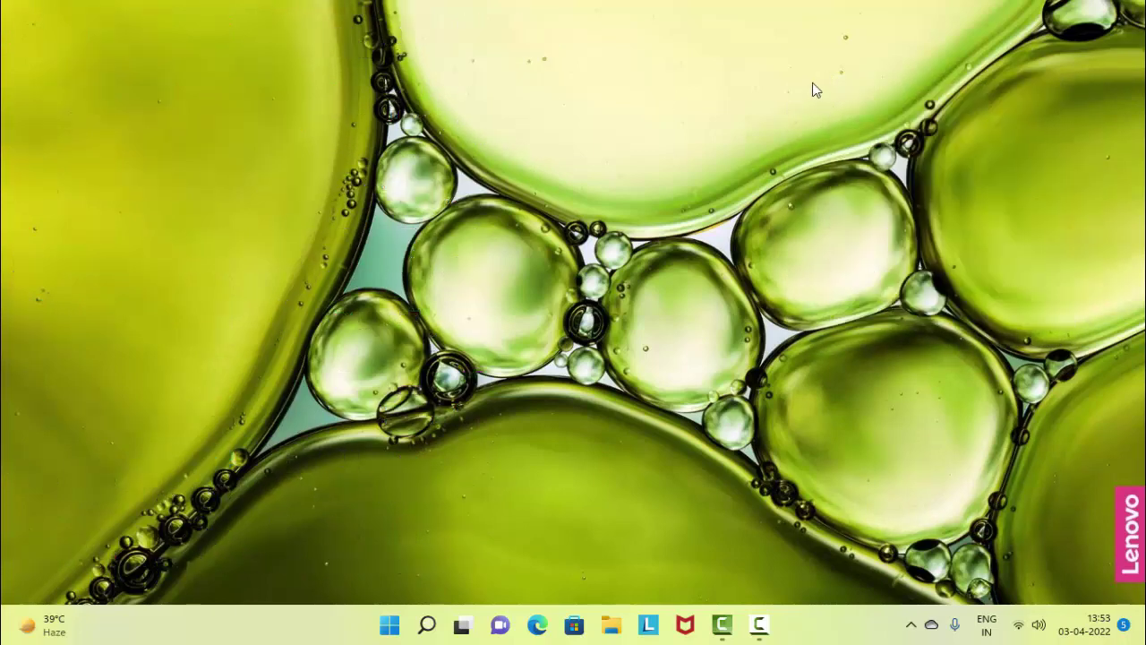
right_click(811, 82)
click(851, 155)
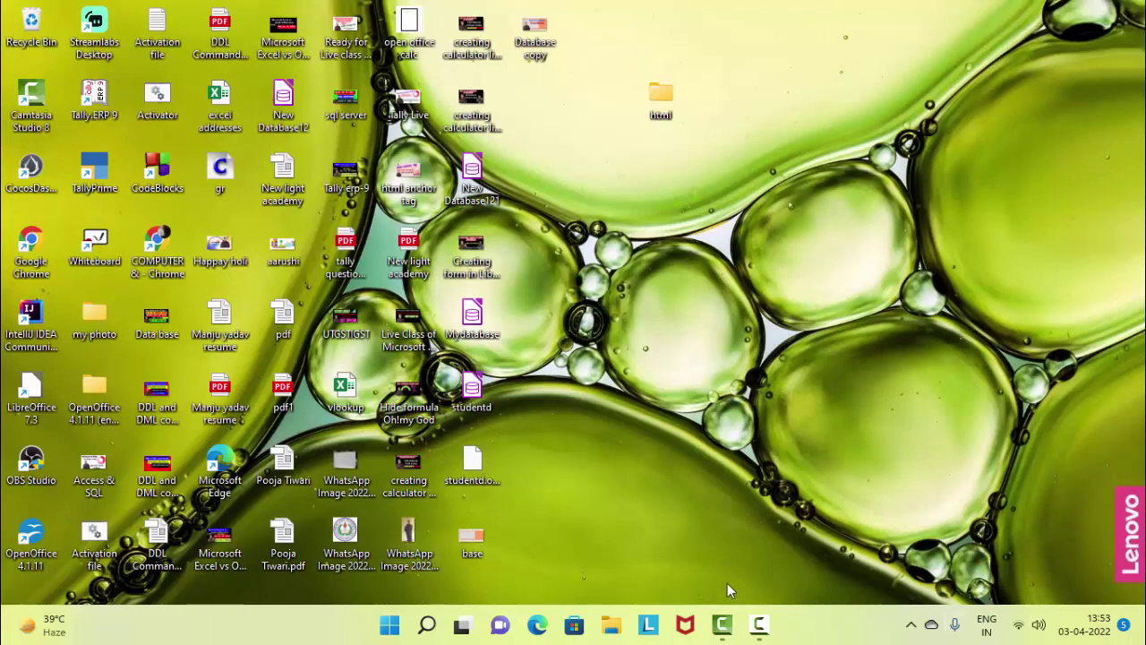
right_click(778, 273)
click(788, 283)
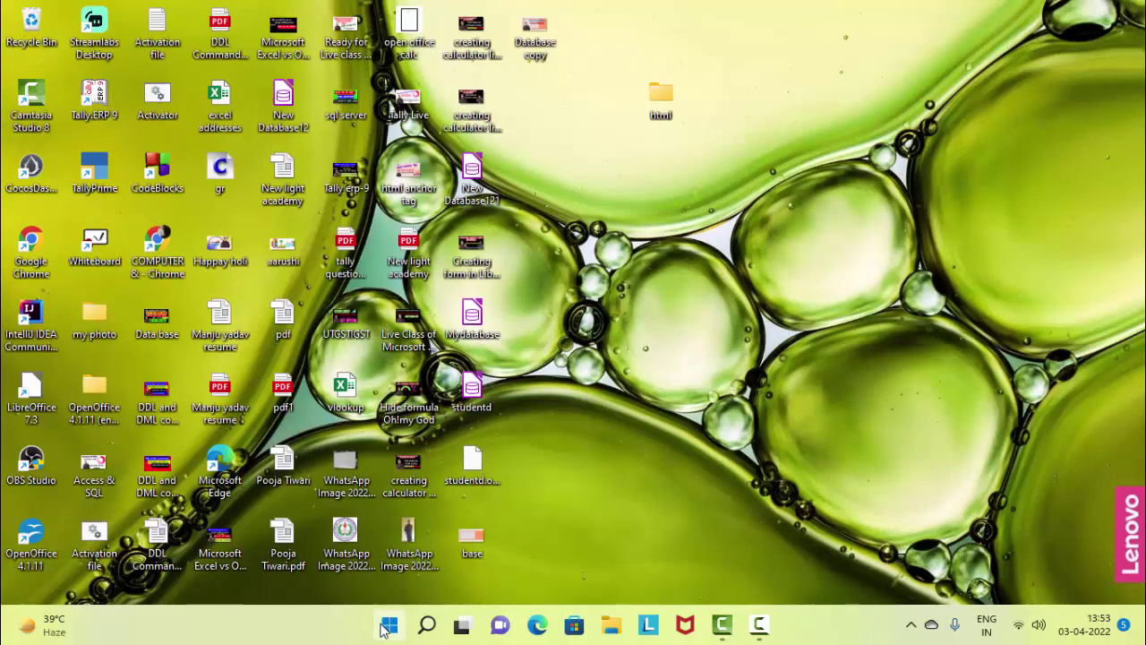
Step: Search the Start menu for 'access' and launch Microsoft Access
click(387, 626)
text(acc)
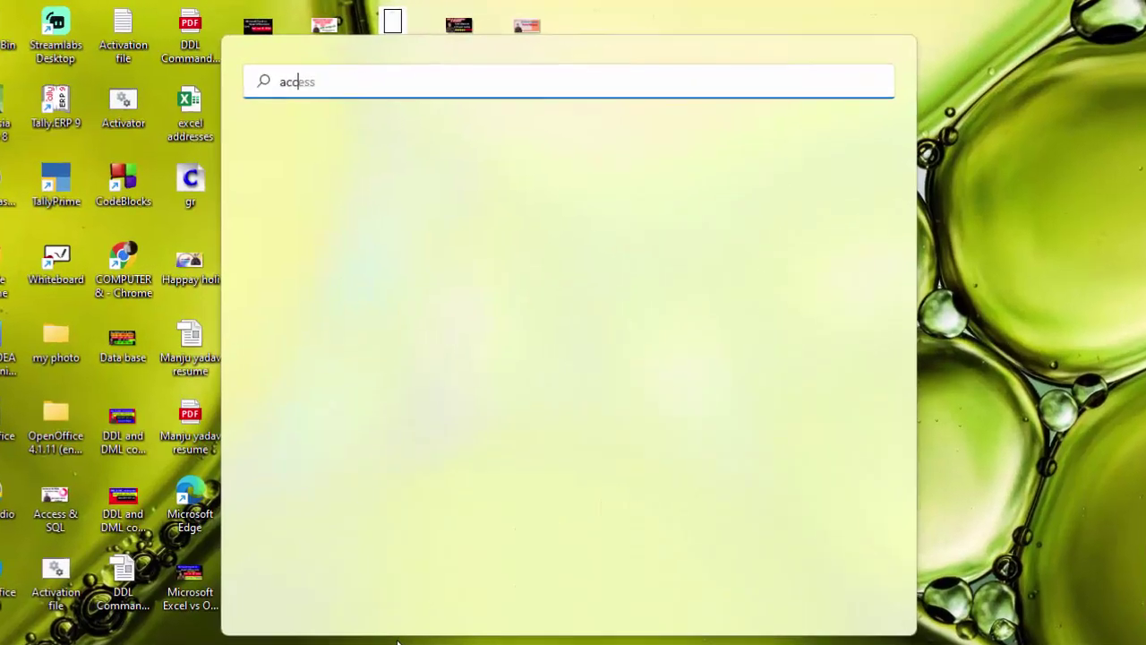
text(e)
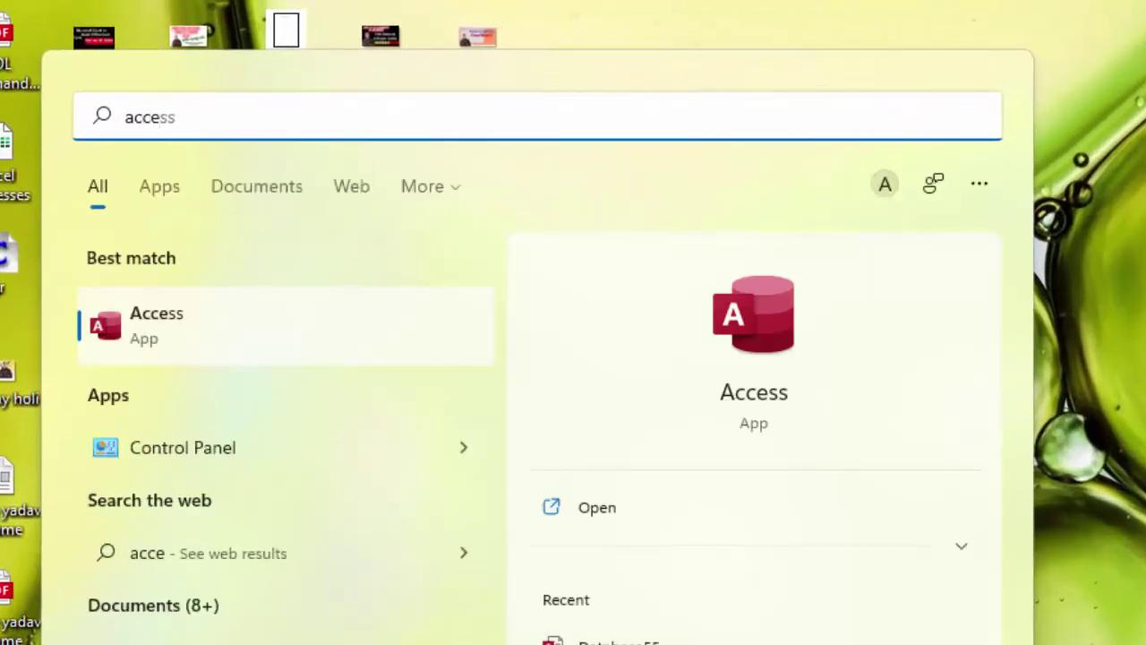
click(282, 328)
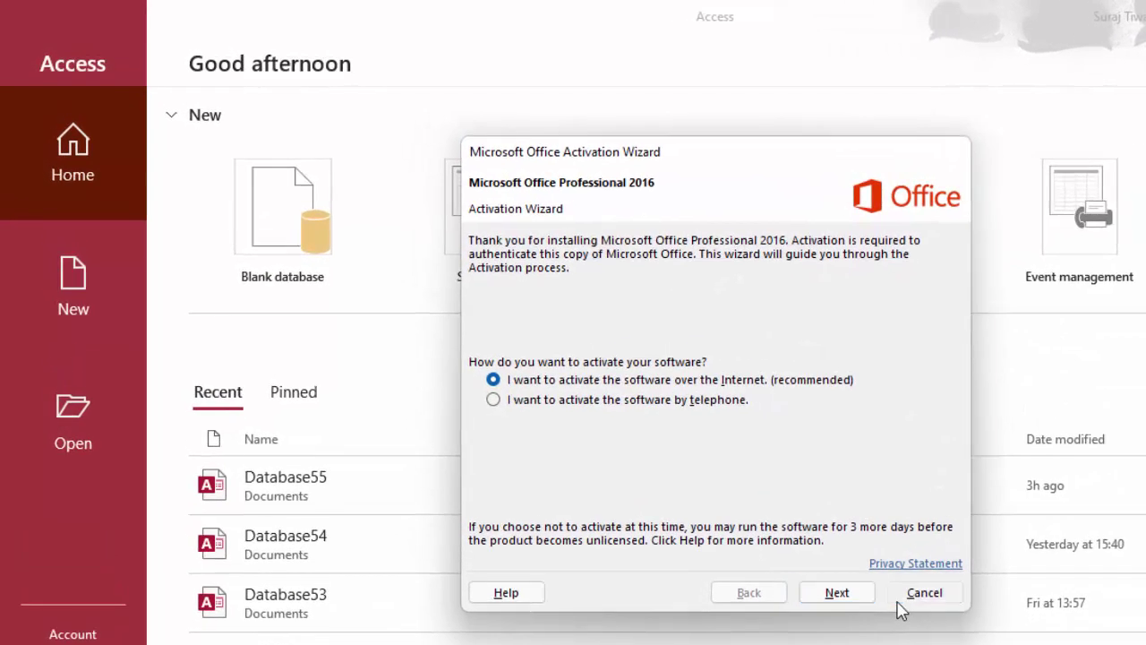
Step: Dismiss the activation prompt and create a new blank database, Database56
click(855, 551)
click(249, 220)
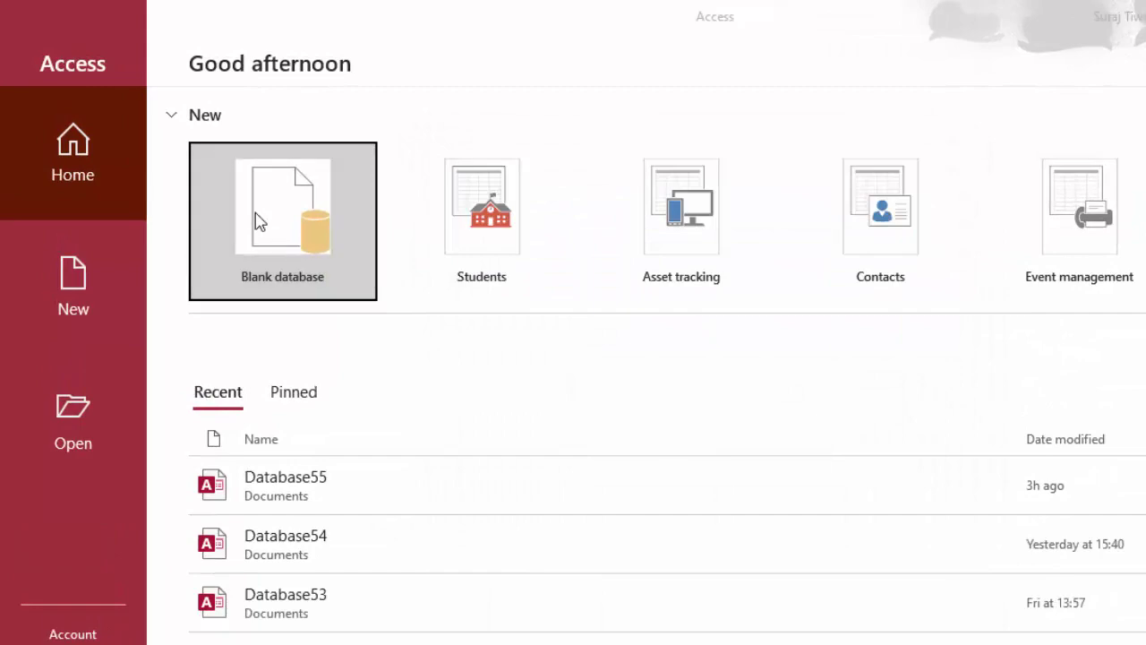
click(817, 369)
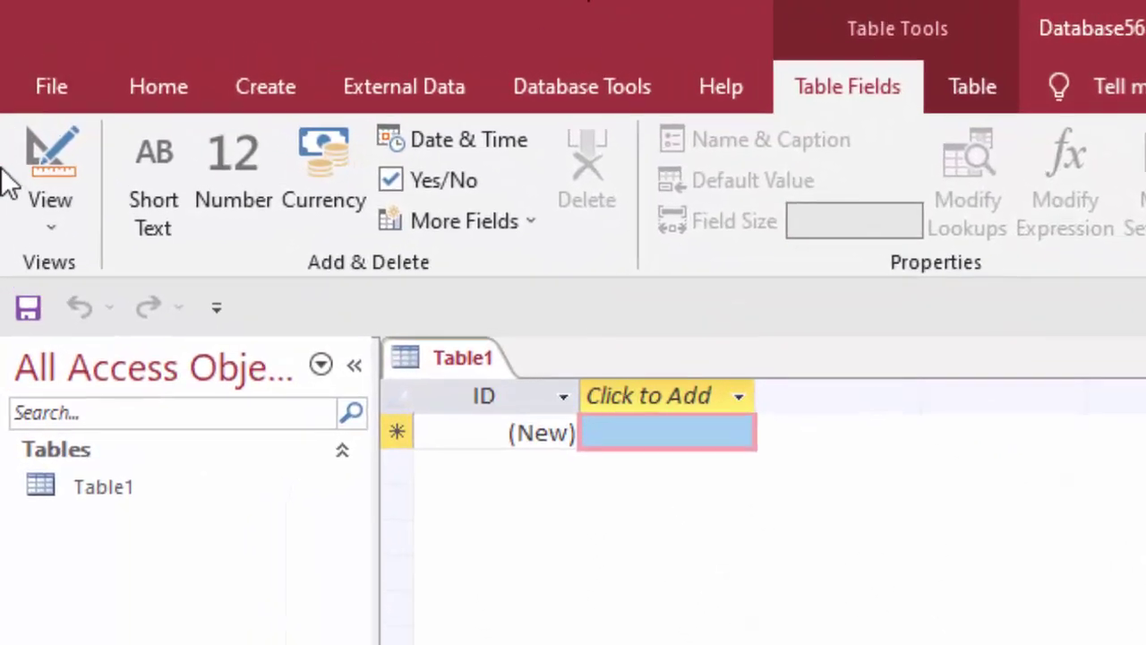
Step: Switch the new table to Design View and name it 'Electricity bill reminder'
click(36, 143)
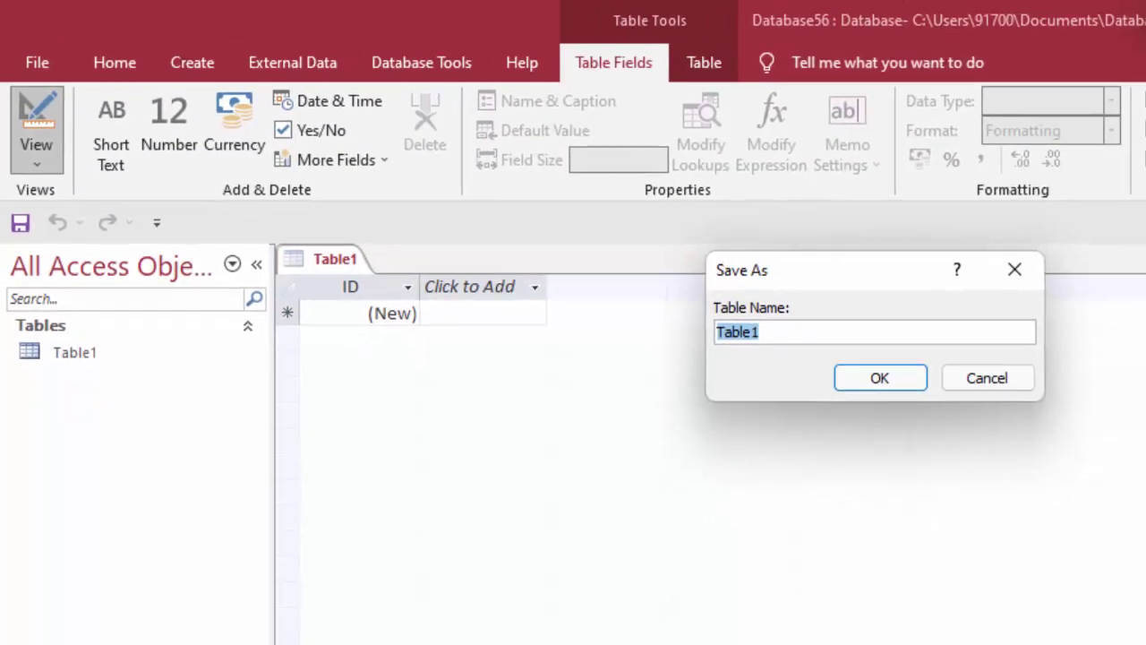
key(BackSpace)
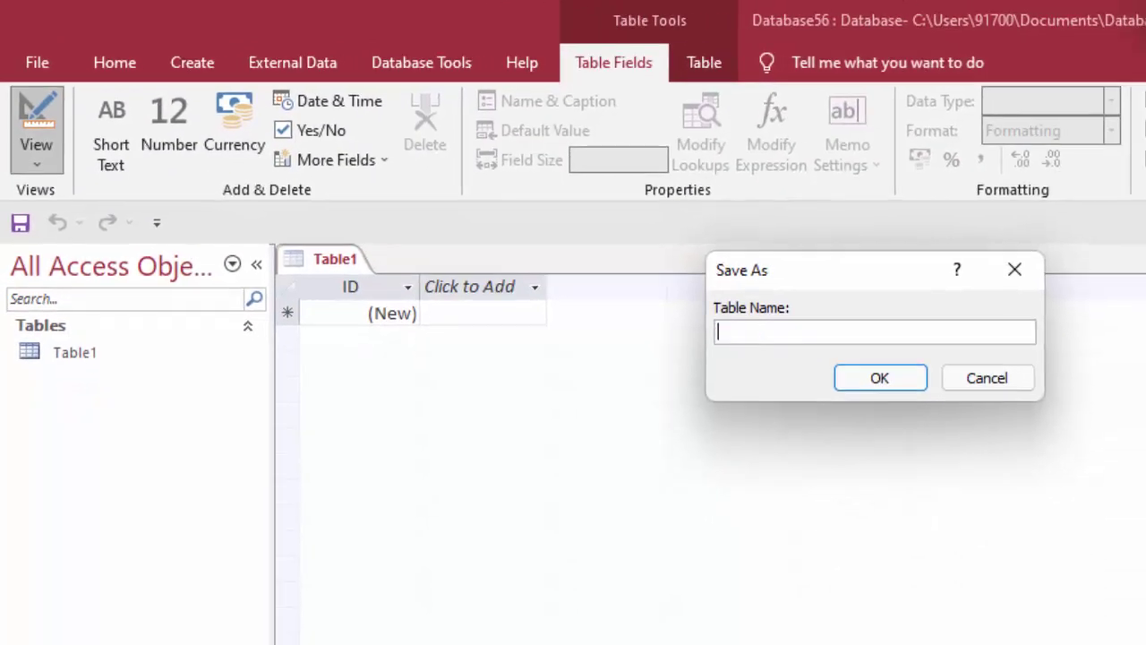
text(Electrici)
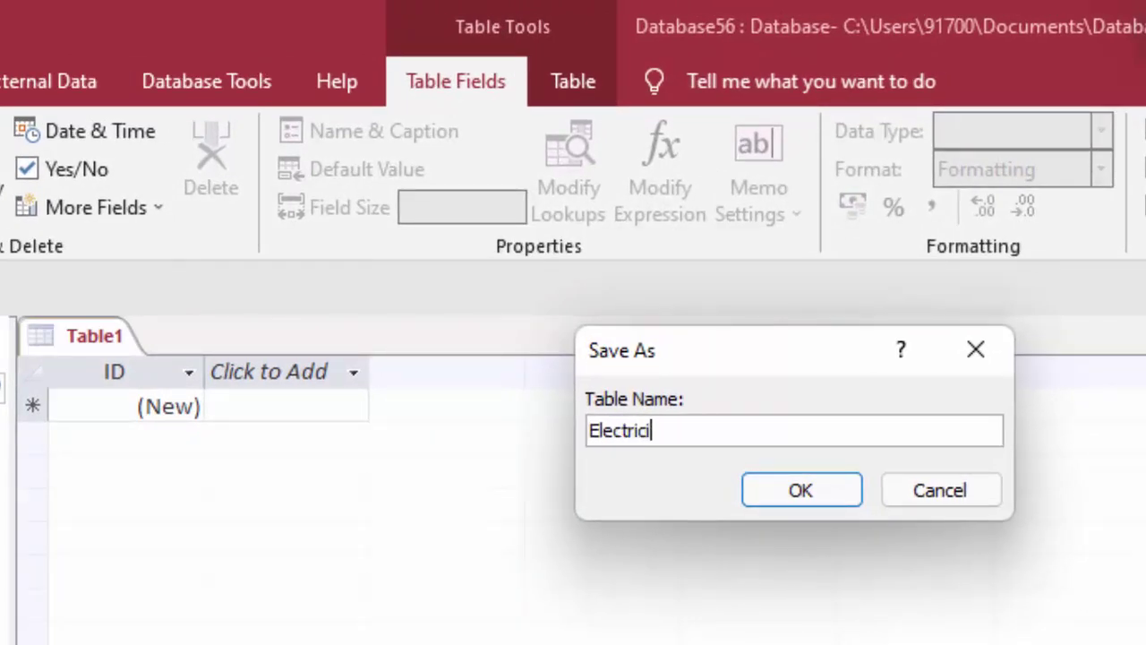
text(ty bill)
text( remi)
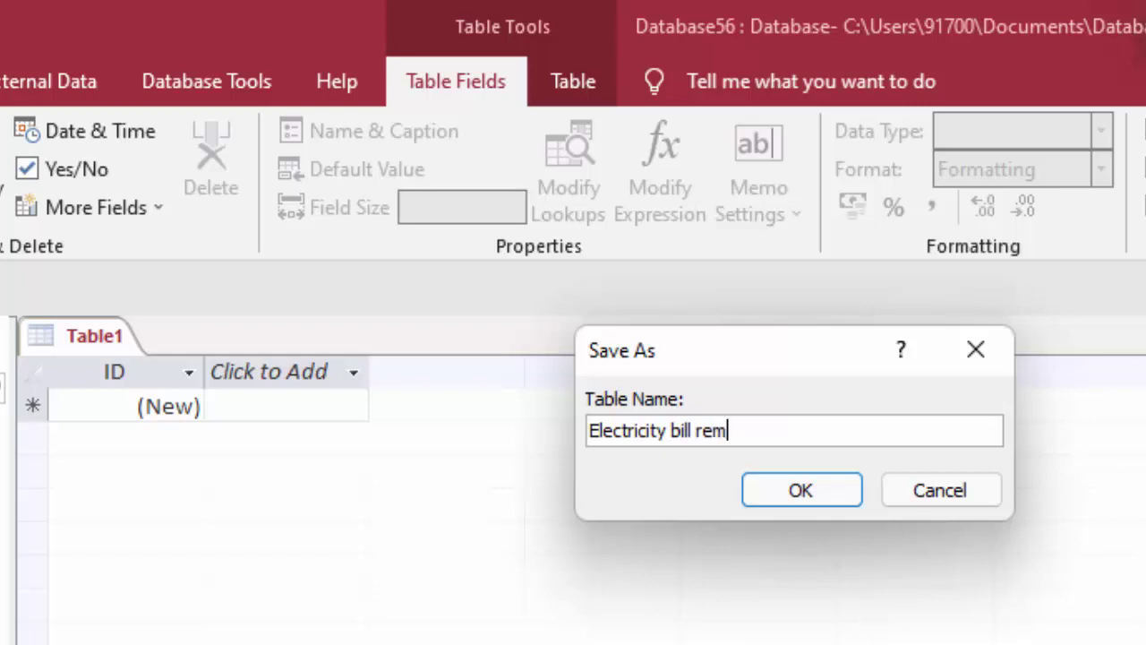
text(der)
key(BackSpace)
key(BackSpace)
key(BackSpace)
text(der)
Step: Save the table and rename the ID field to 'Bill number' with Short Text type
key(Return)
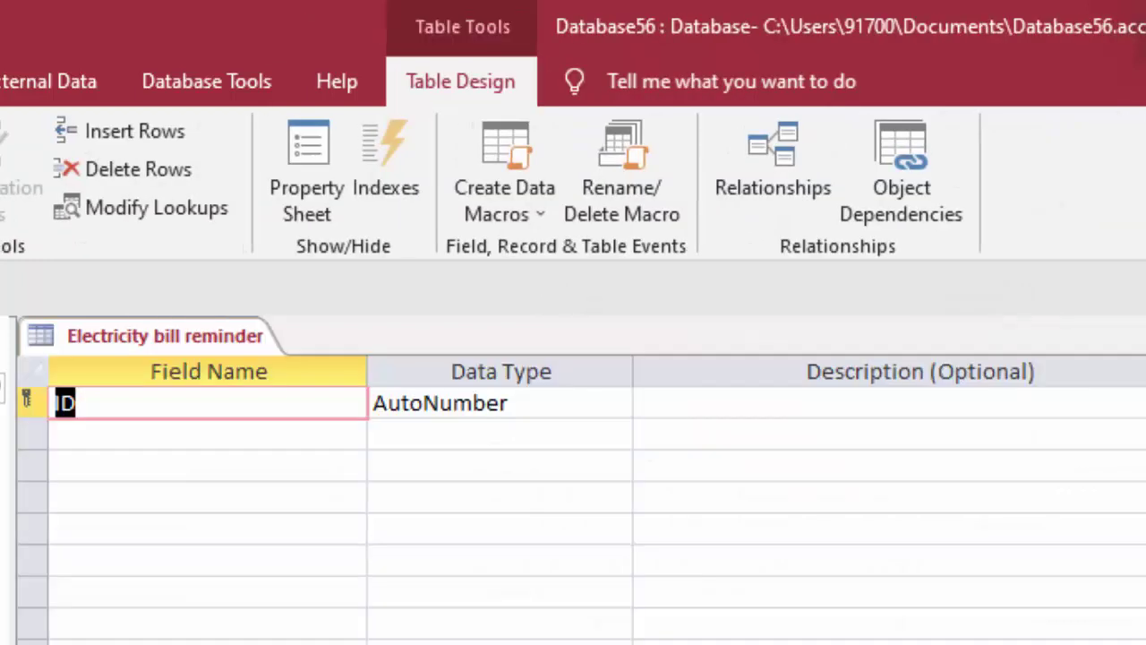
click(104, 405)
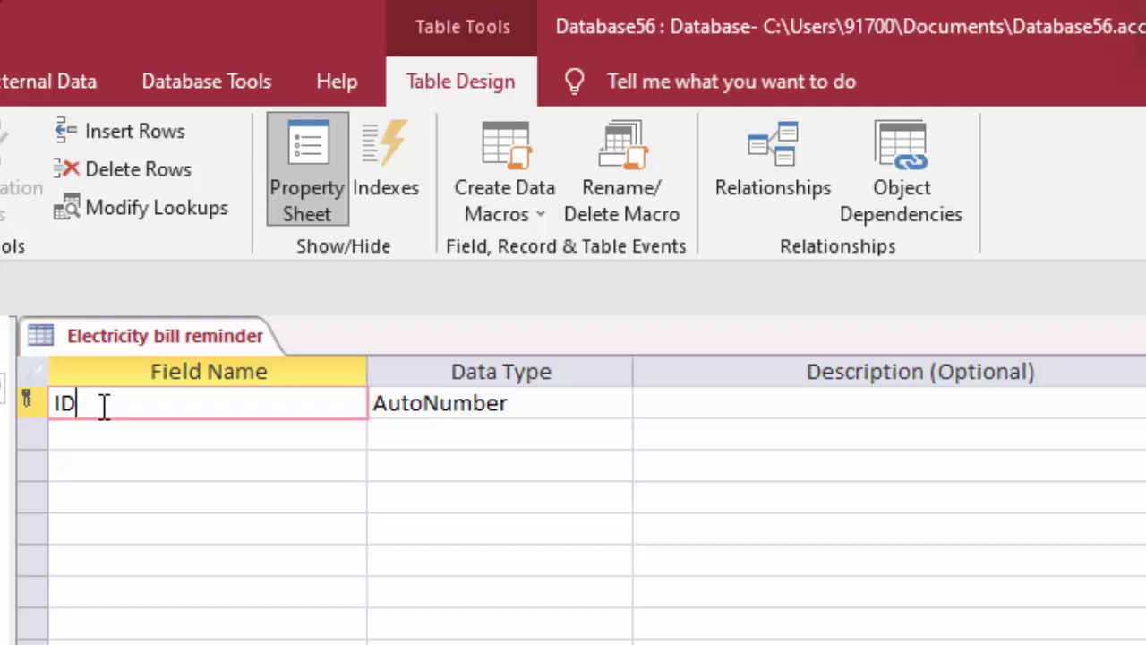
key(BackSpace)
key(BackSpace)
text(Bi)
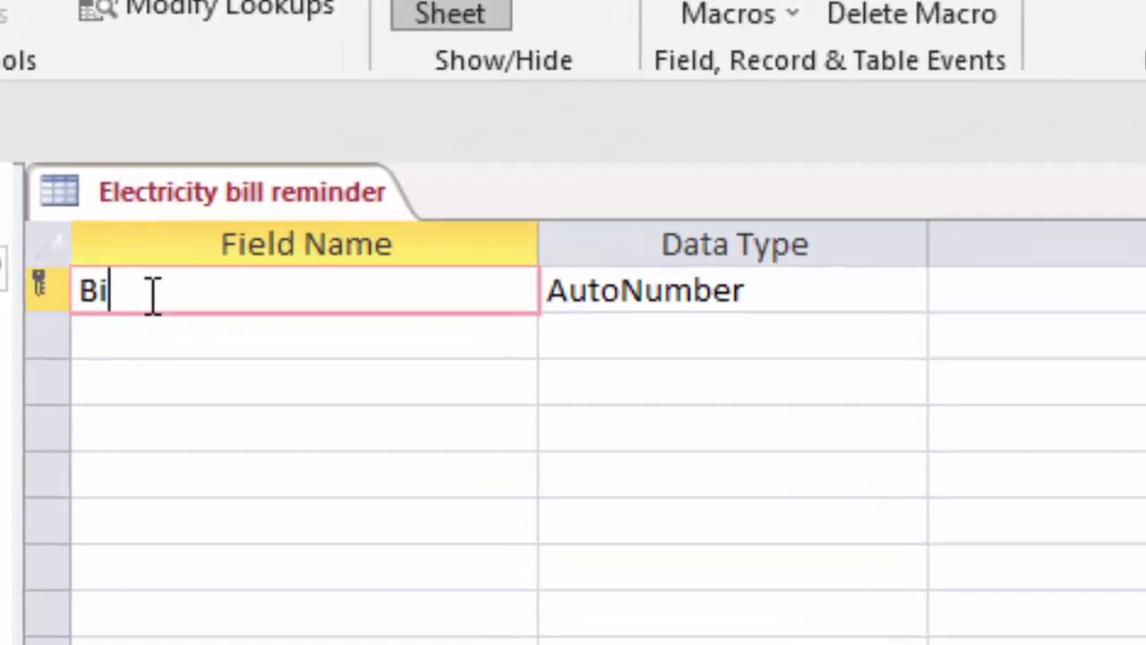
key(BackSpace)
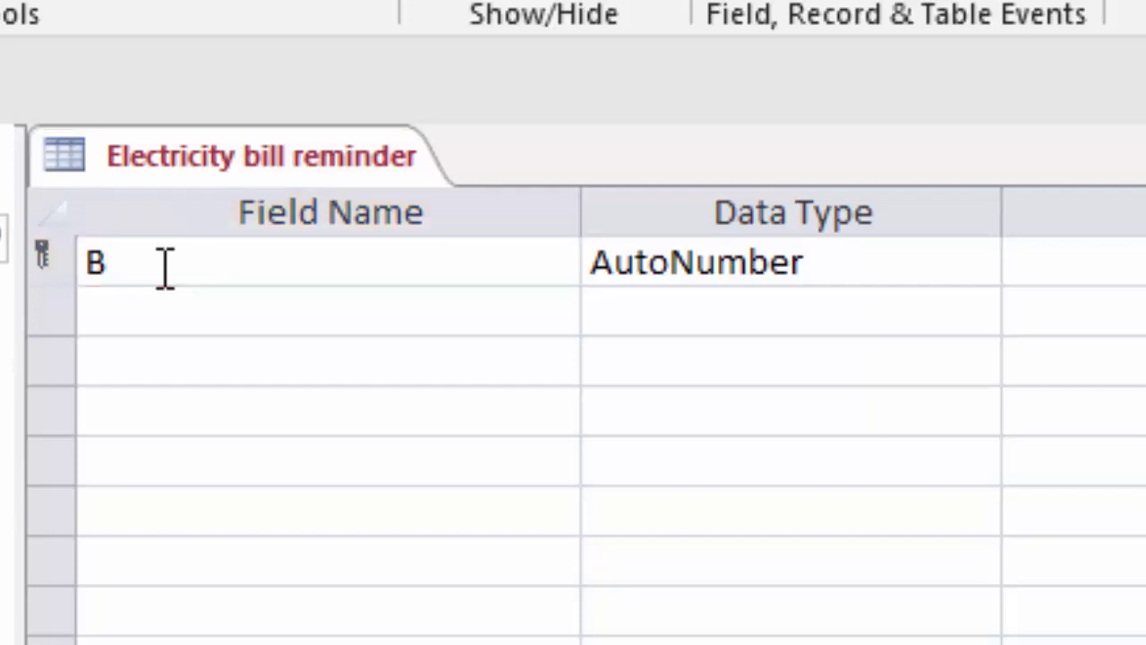
click(218, 281)
text(ill)
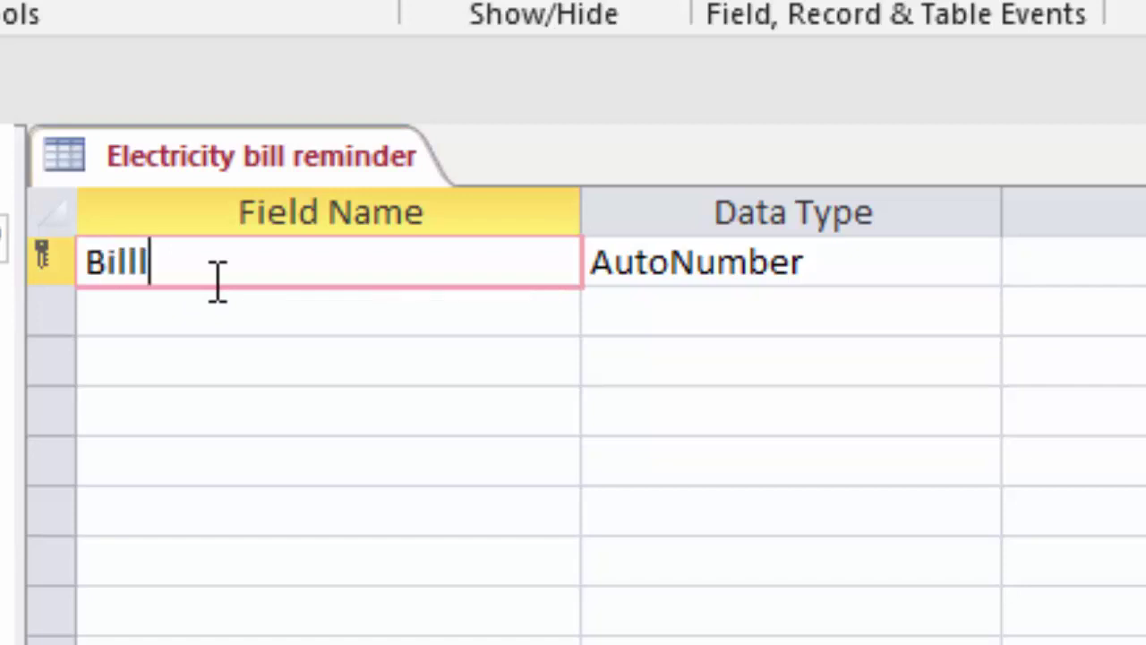
key(BackSpace)
text(numb)
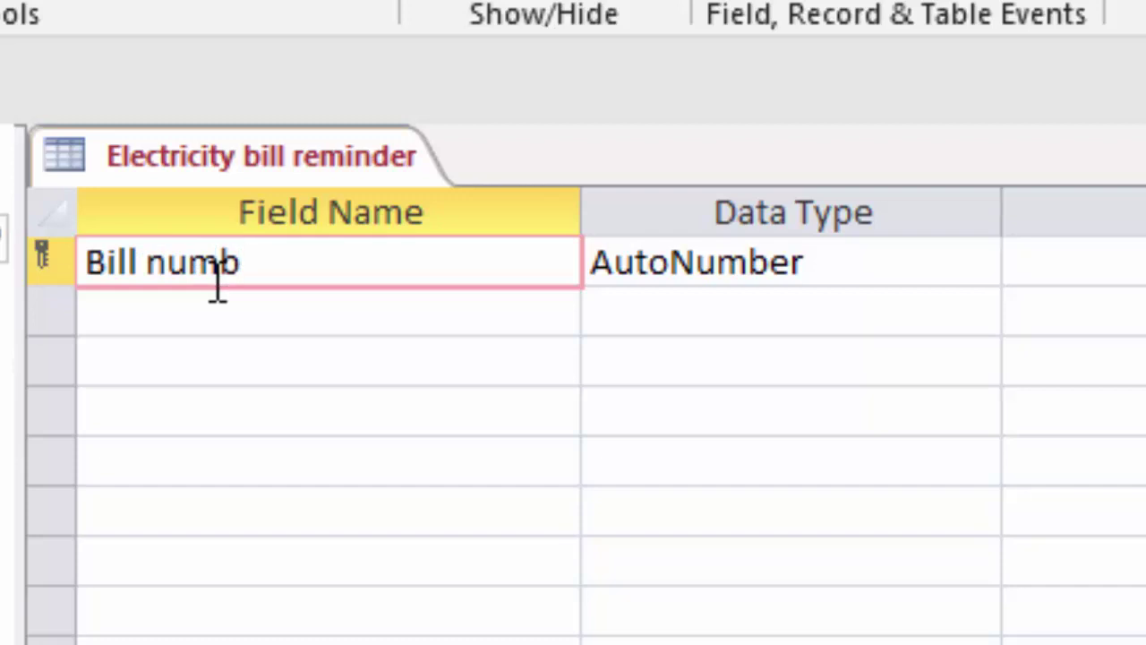
text(er)
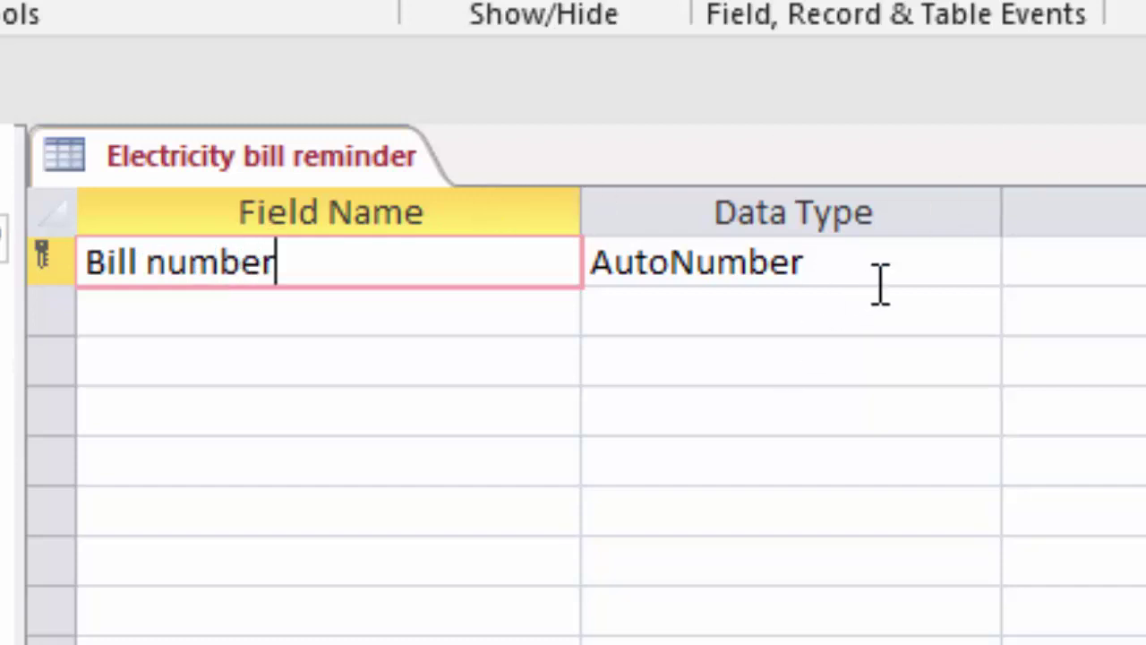
click(907, 266)
click(977, 264)
click(877, 316)
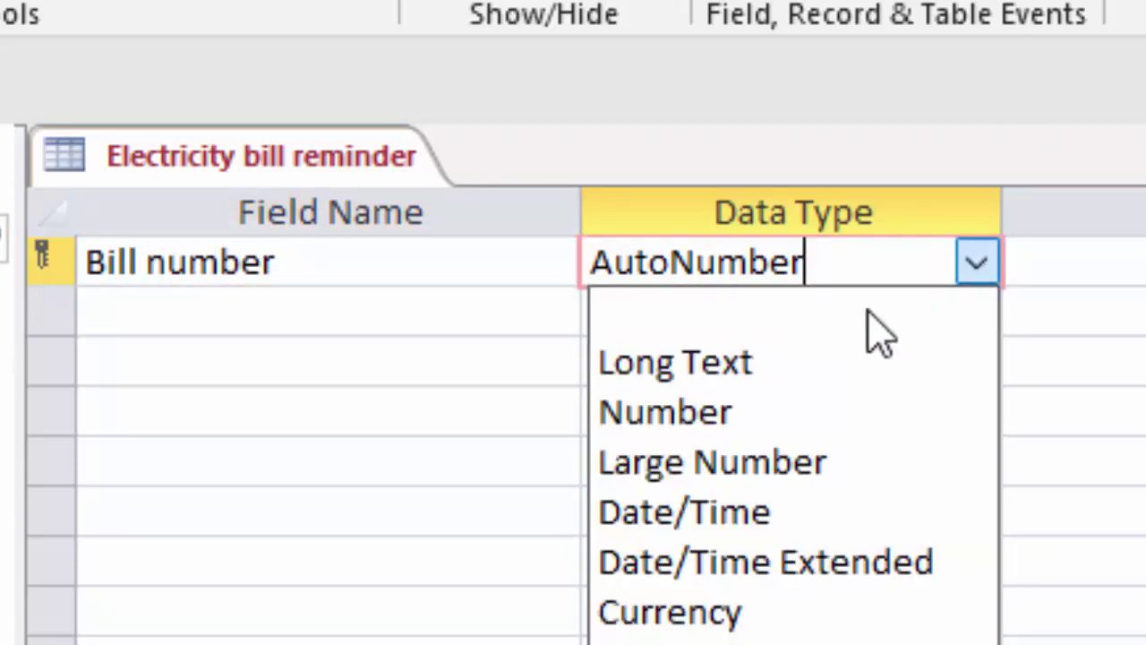
Step: Add a 'Name of Customer' field and a 'Bill Amount' field of type Currency
click(200, 303)
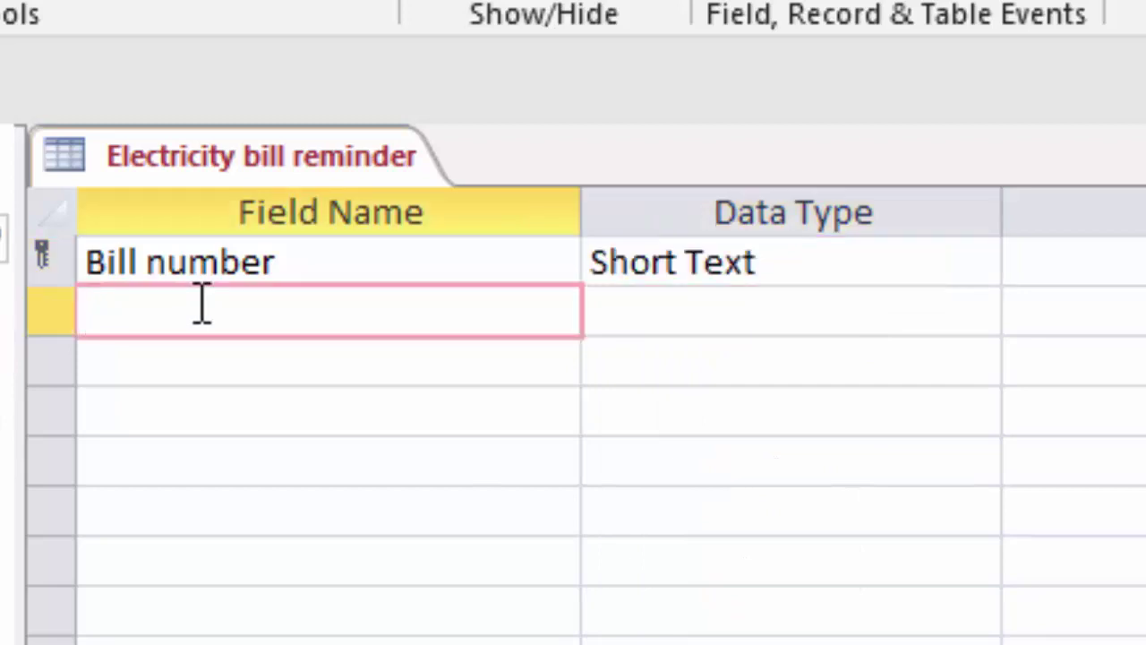
text(Nam)
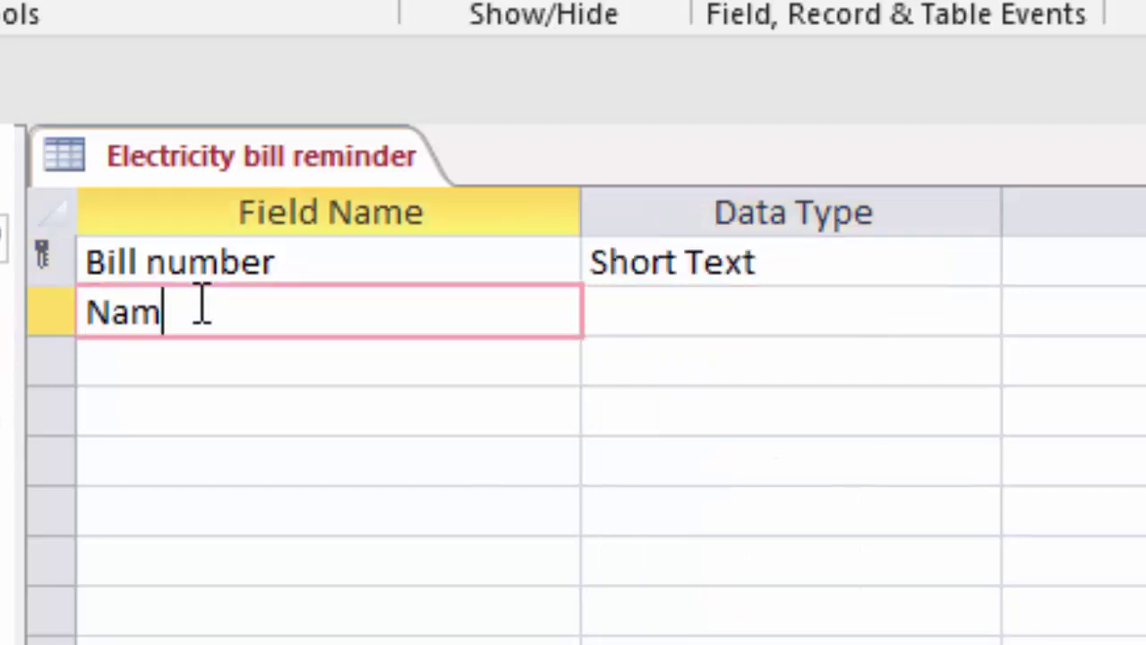
text(e o)
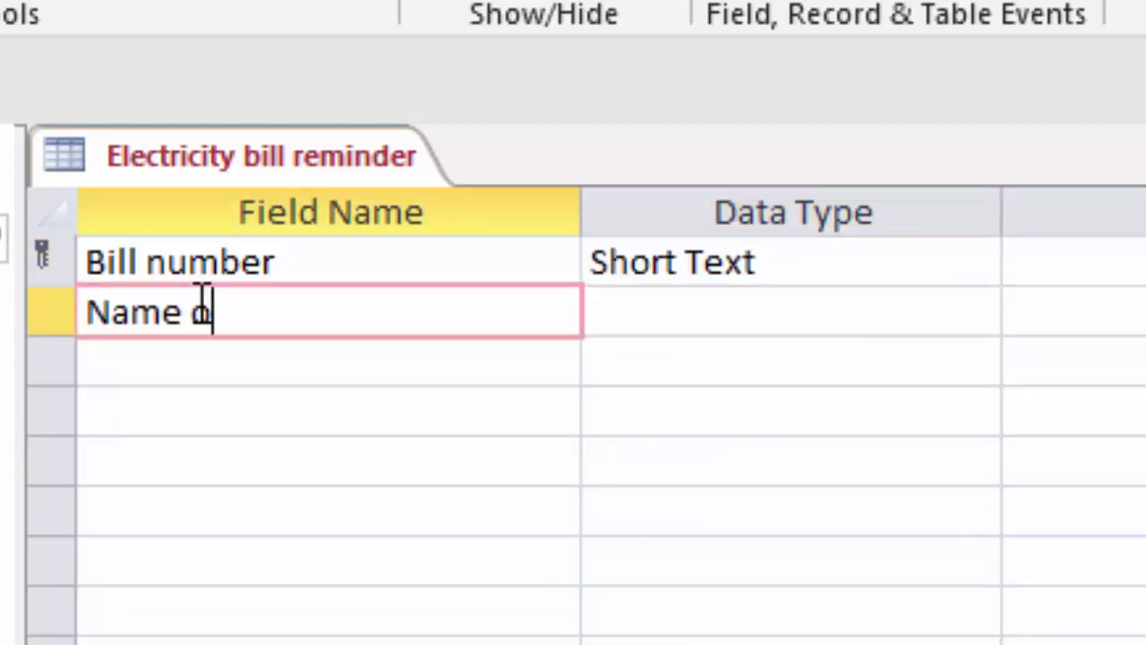
text(f Cu)
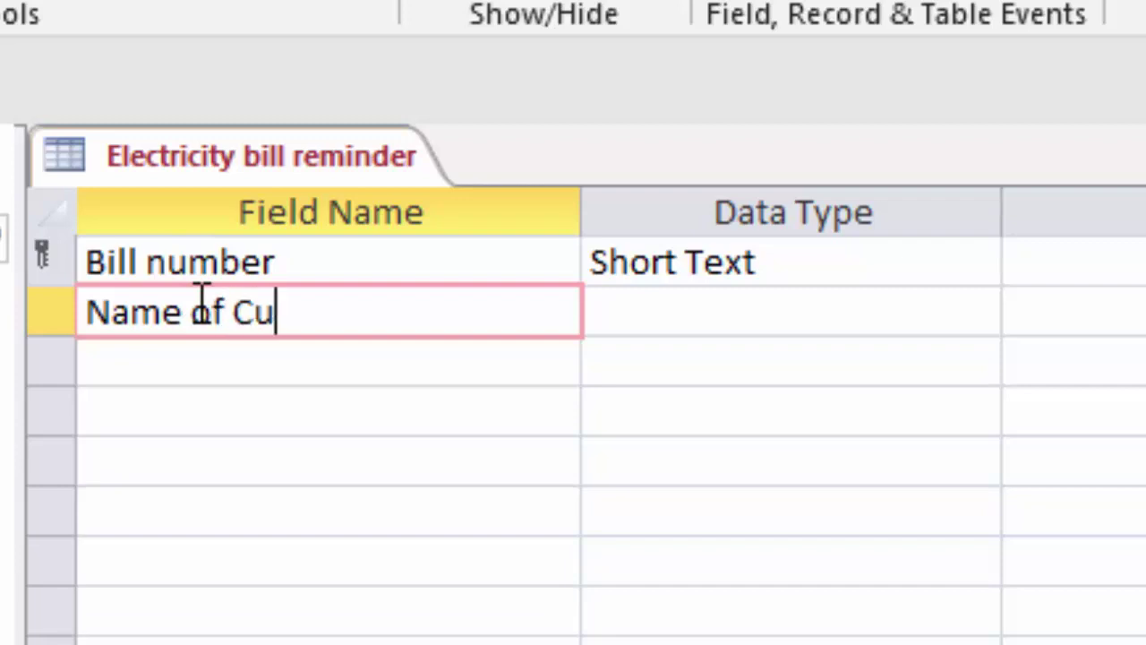
text(stome)
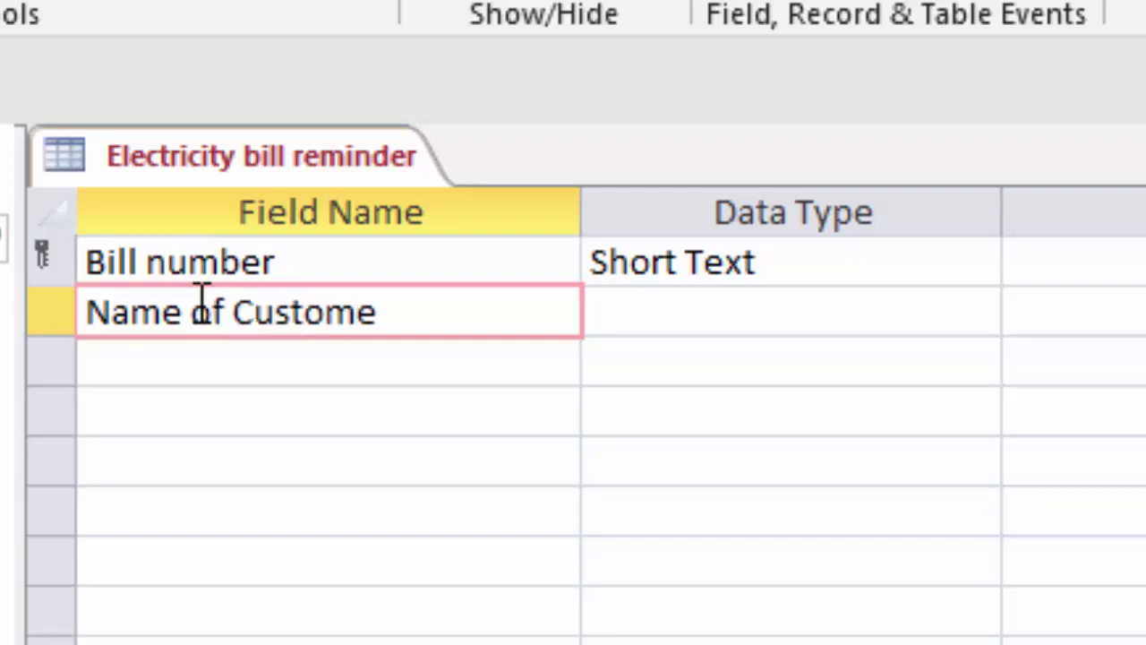
text(r)
key(Tab)
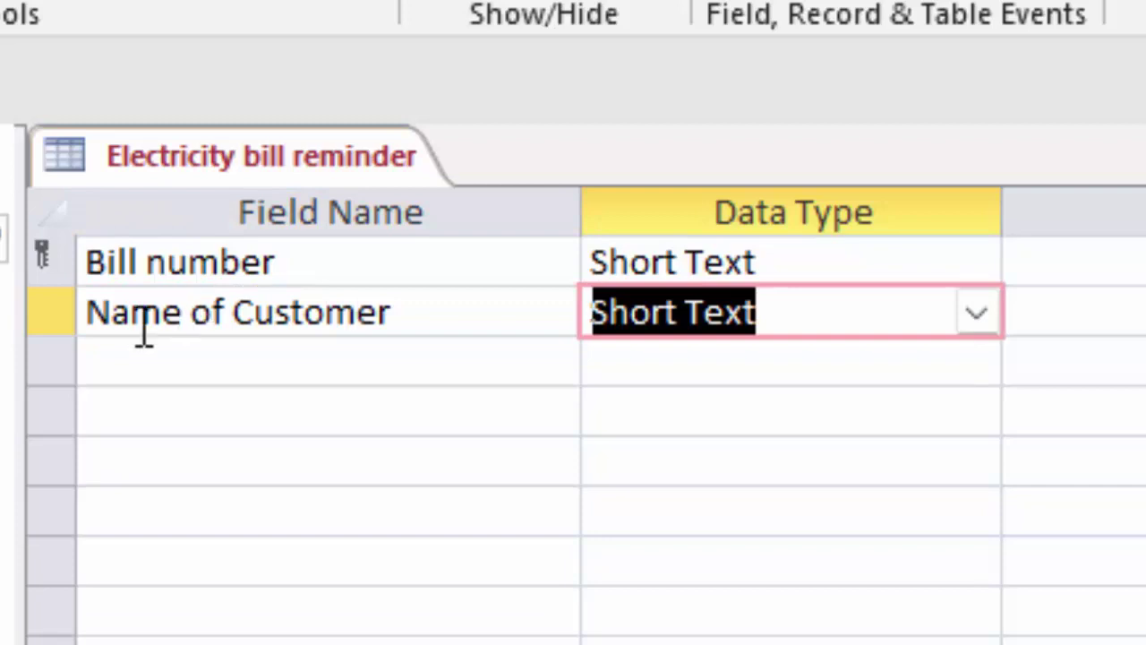
click(120, 379)
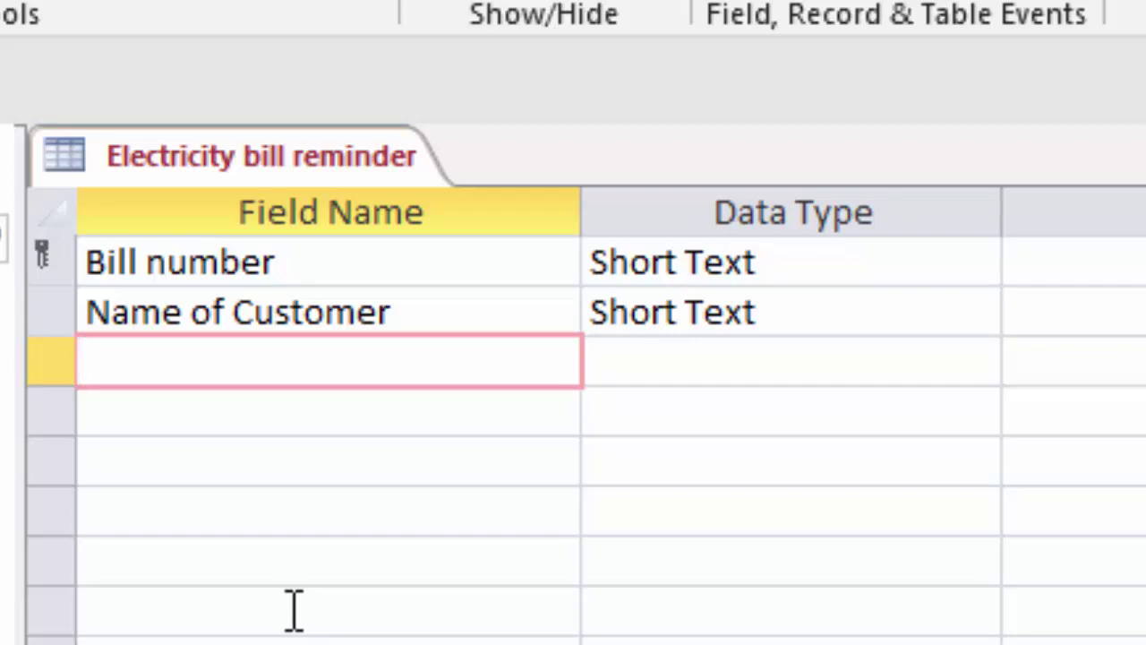
text(Bill)
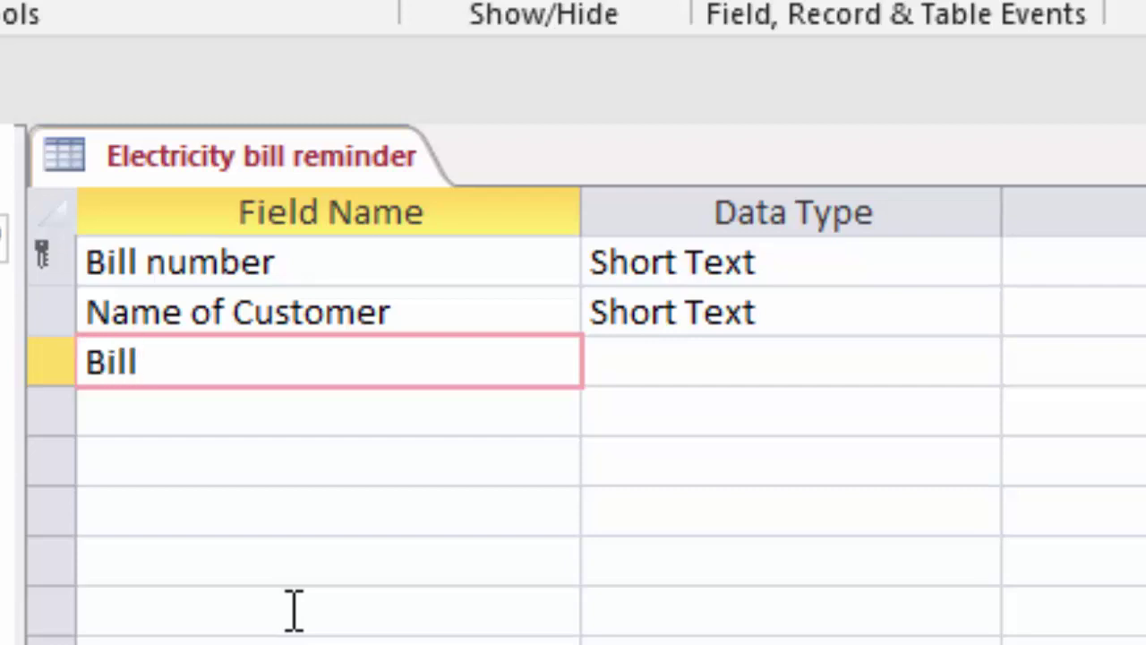
text( Amou)
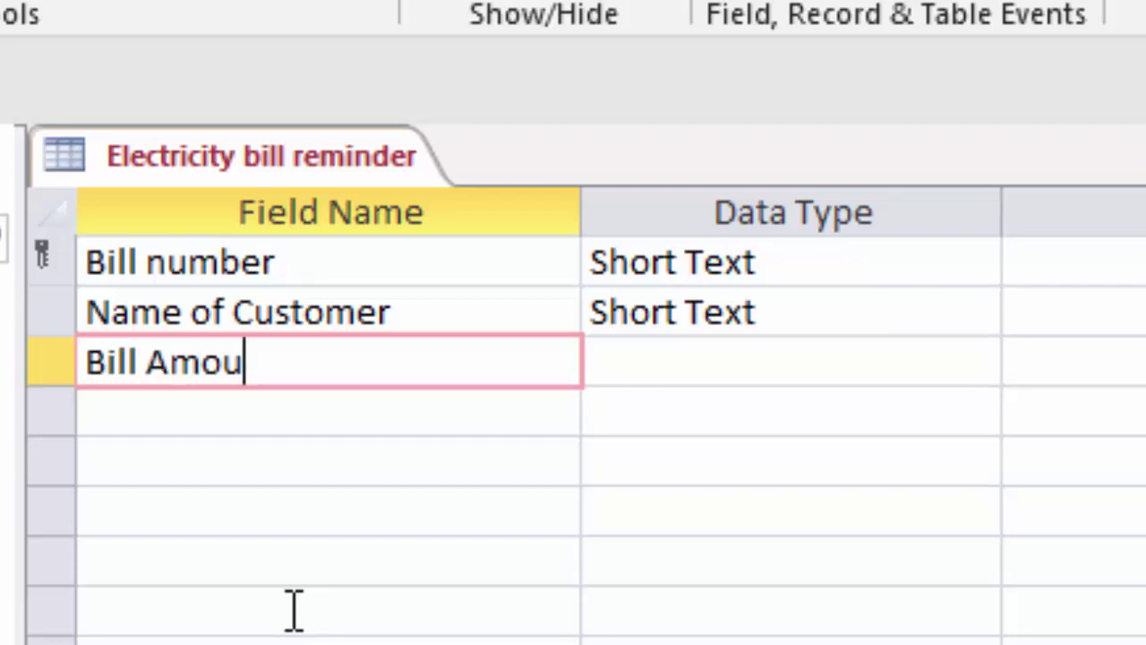
text(nt)
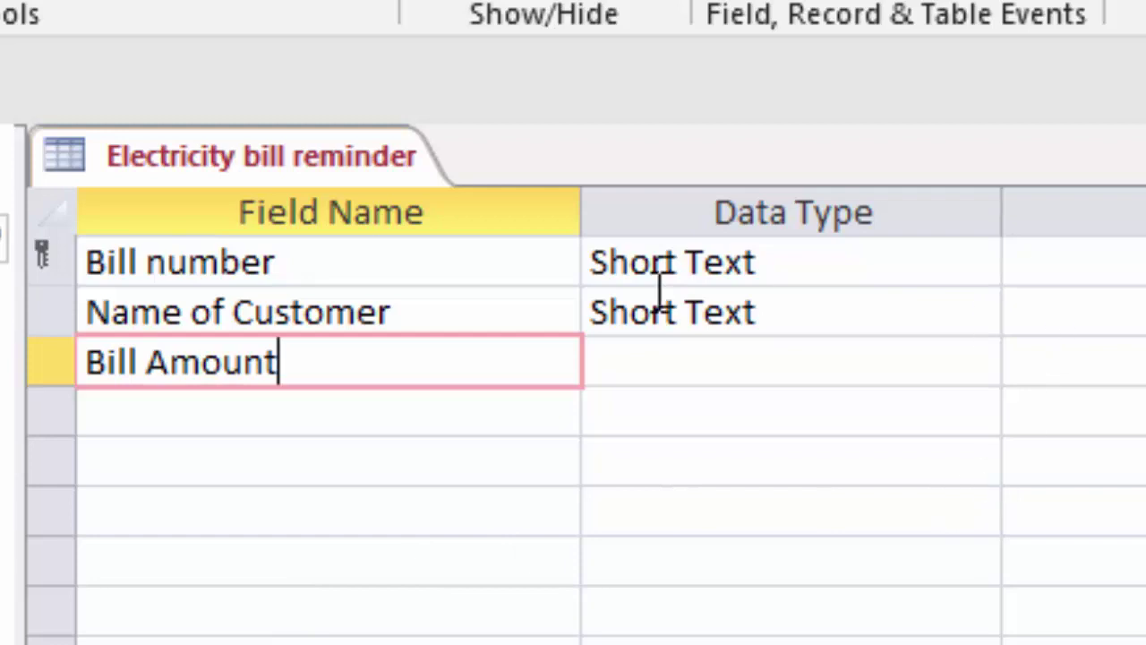
click(816, 364)
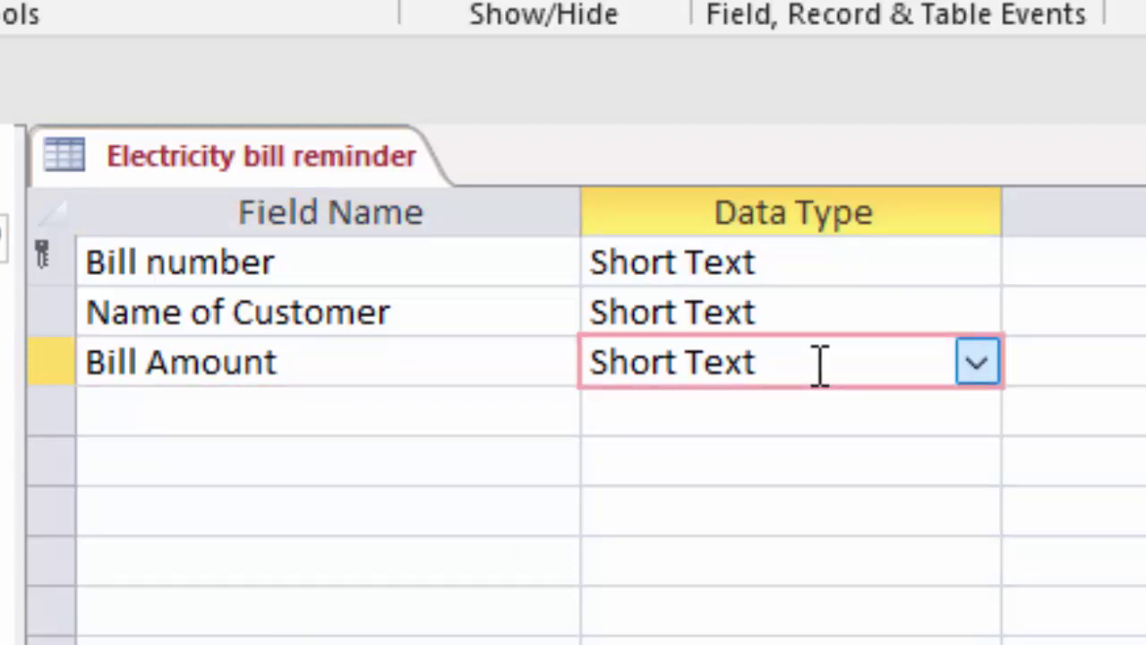
click(976, 362)
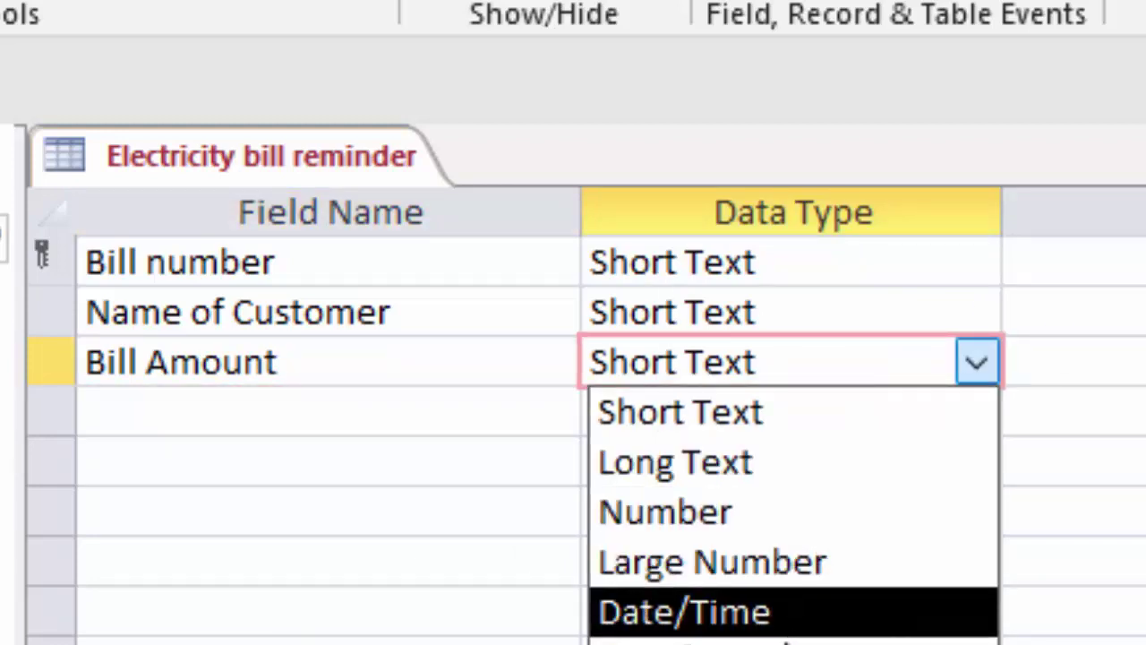
click(785, 641)
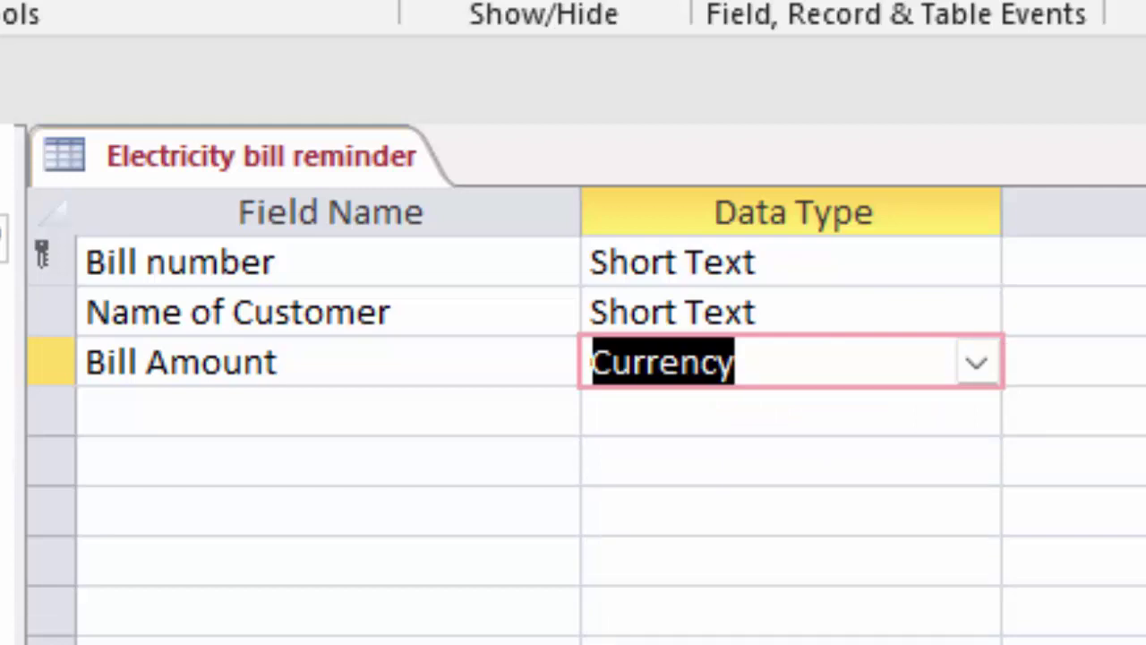
Step: Add a 'Due Date' field with the Date/Time data type
click(297, 405)
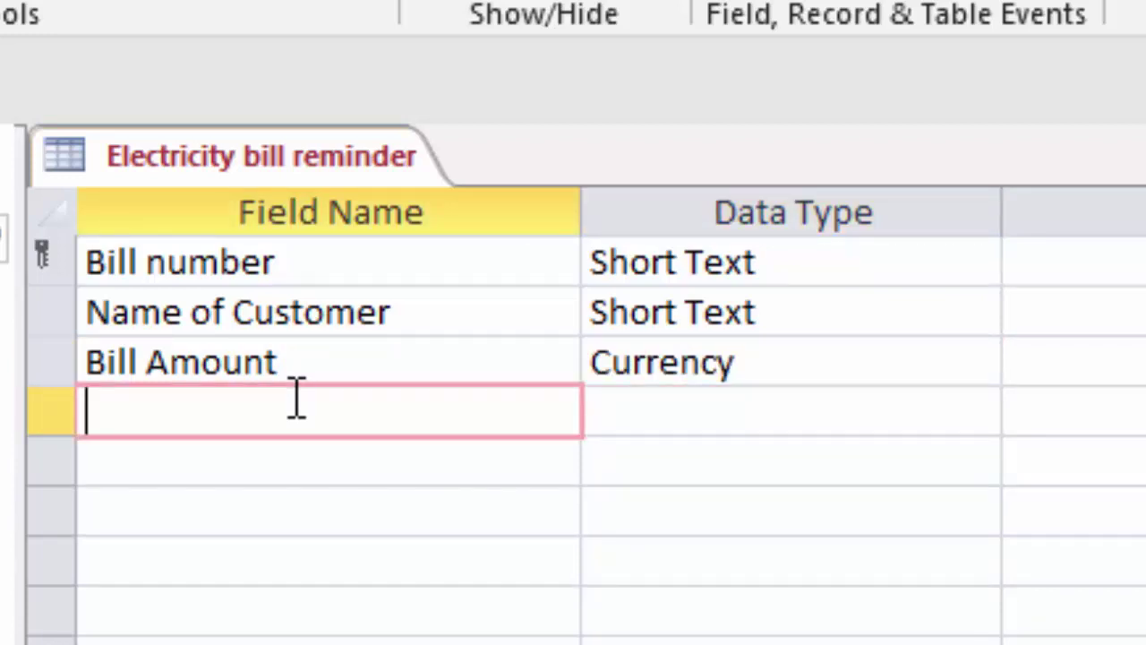
text(Due Date)
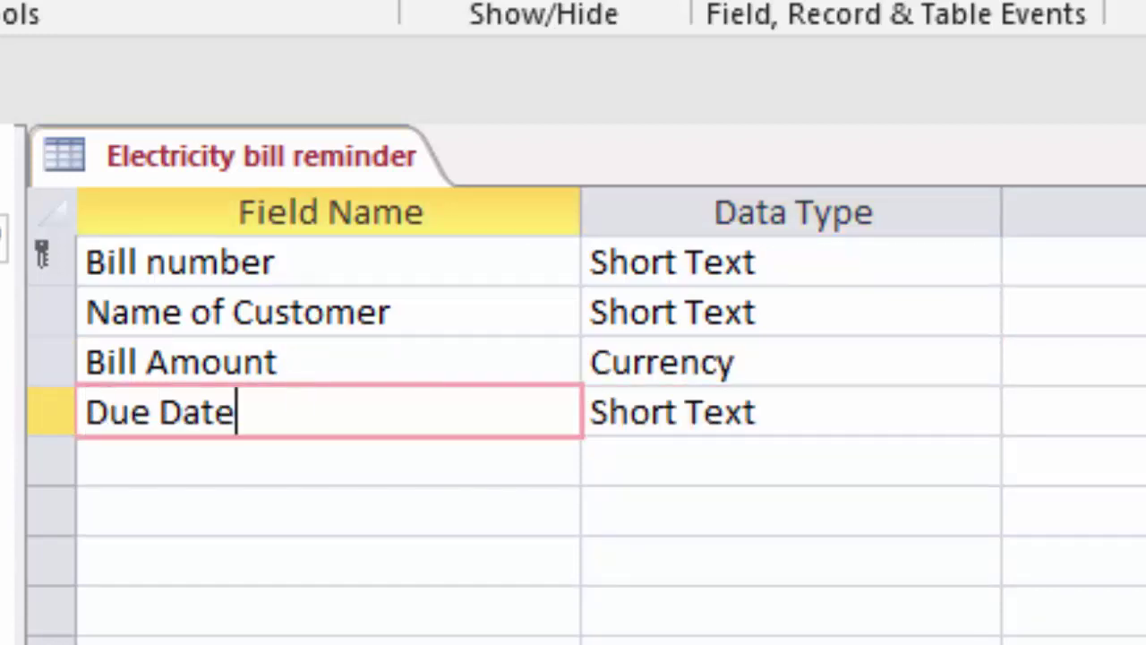
click(920, 400)
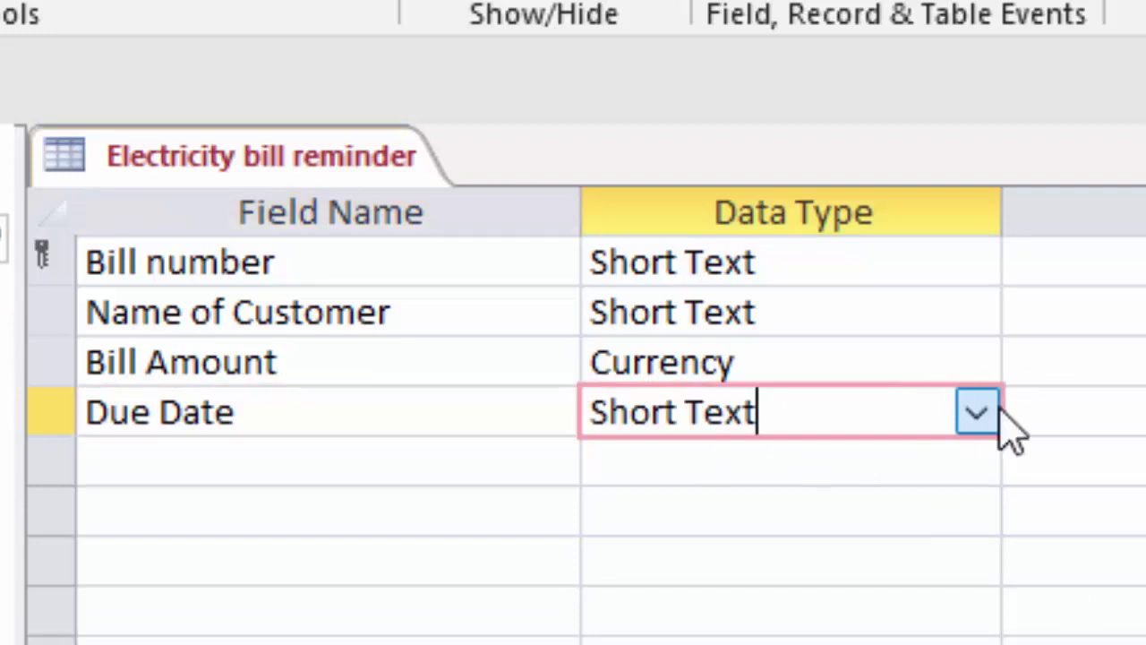
click(978, 415)
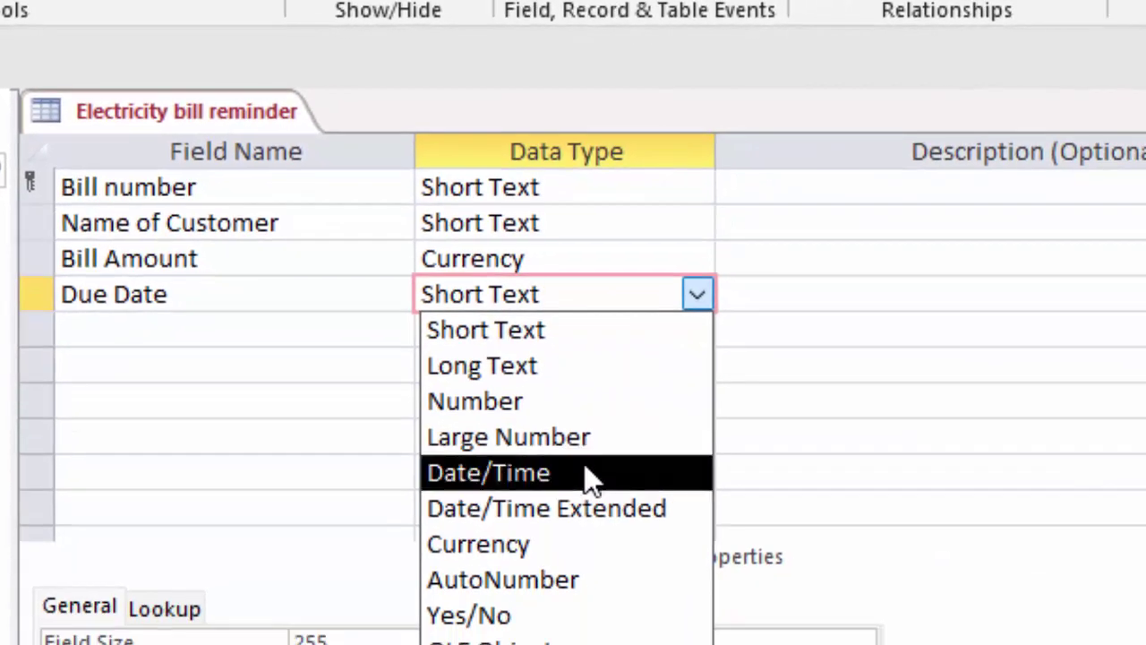
click(591, 479)
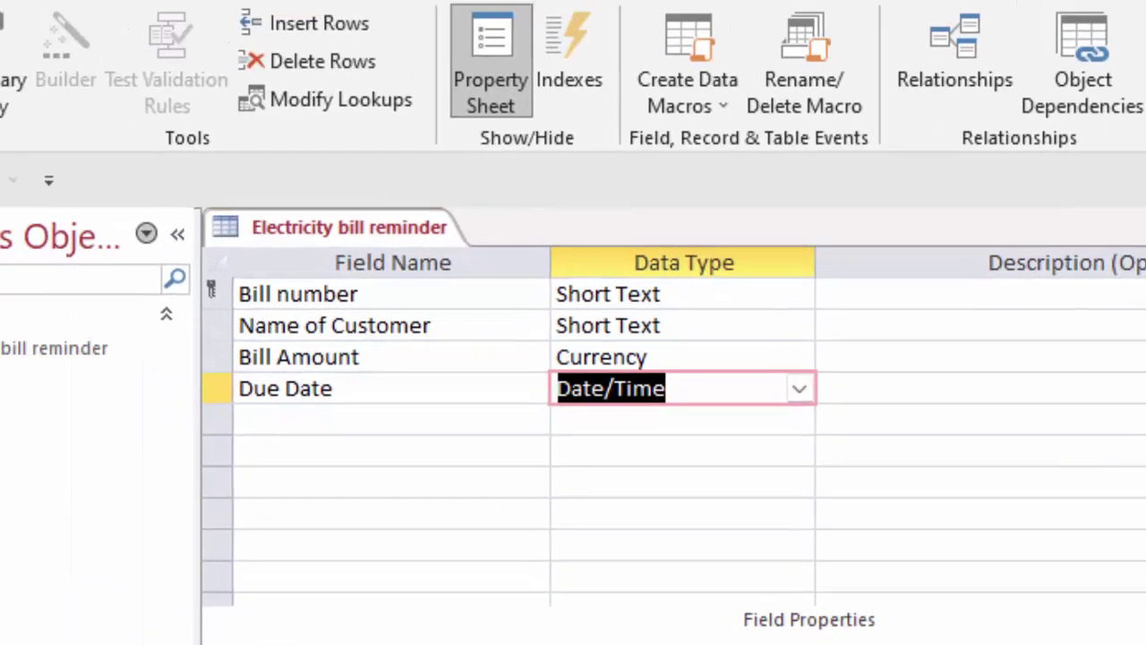
Step: Save the table, open Datasheet View, and enter the first bill number and customer name
click(40, 129)
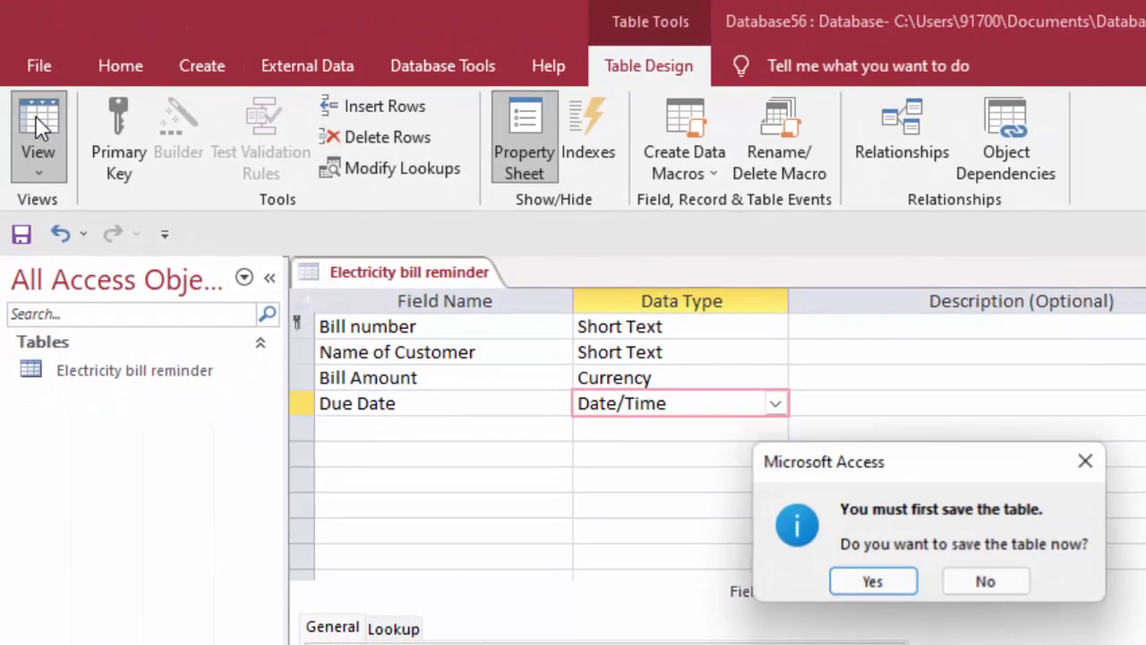
click(872, 582)
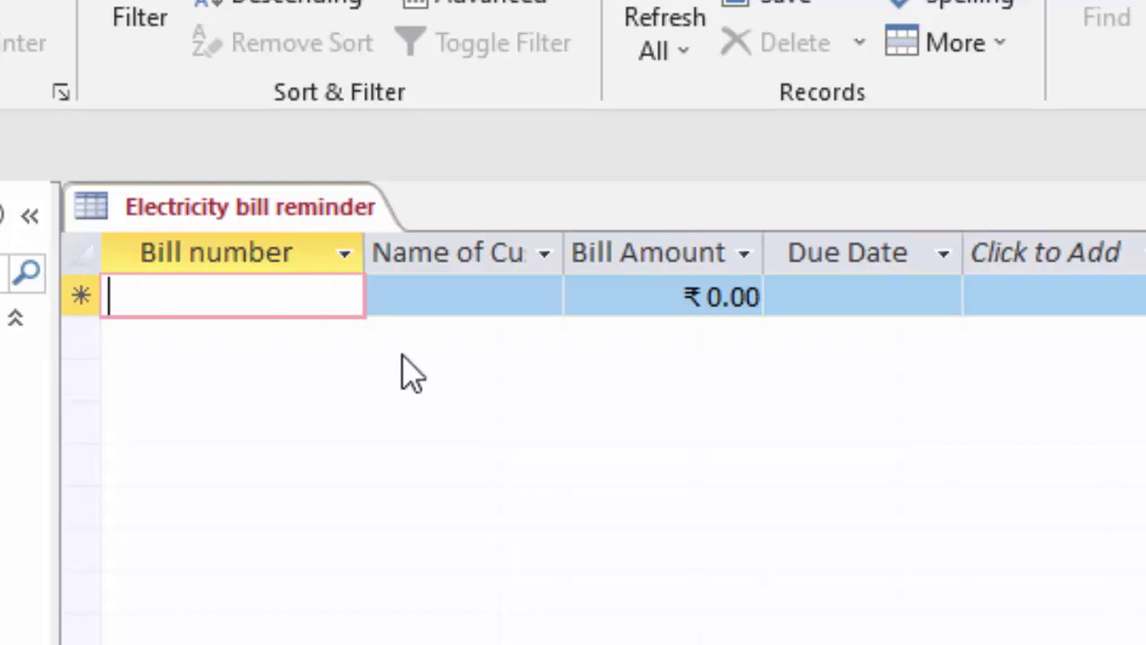
text(5764765758)
key(Tab)
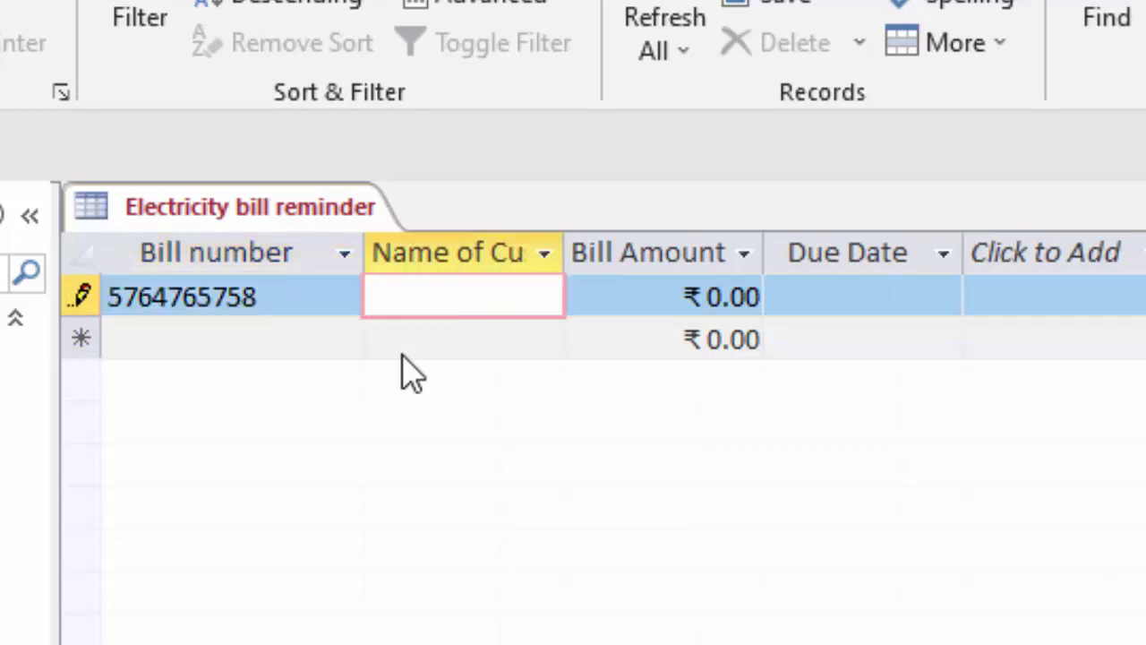
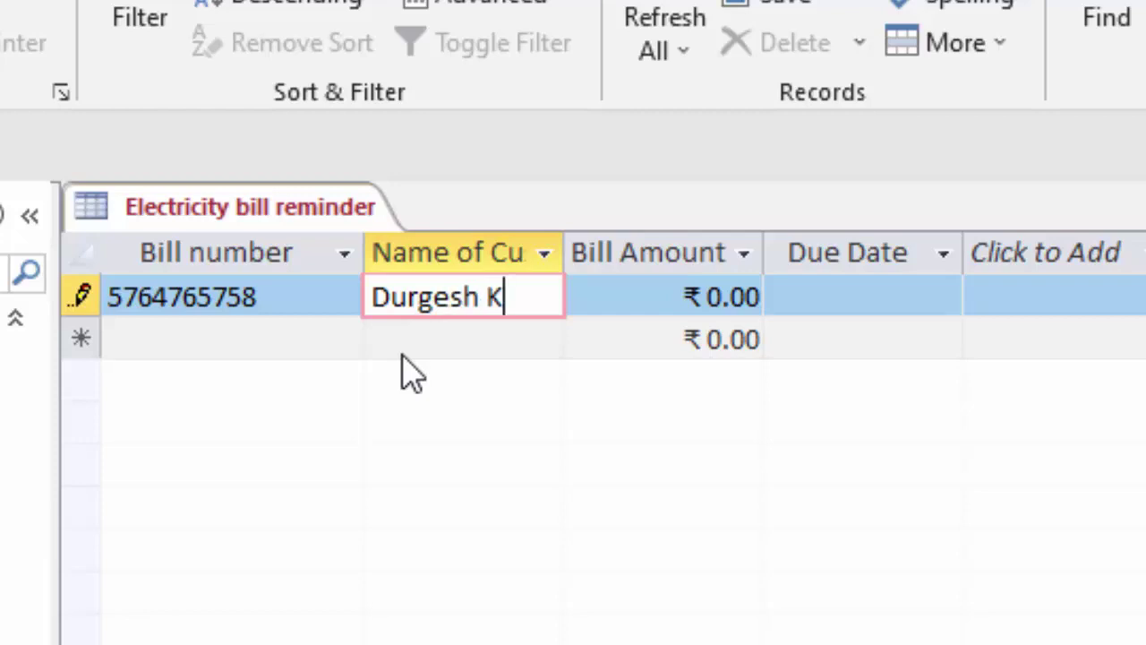
key(Tab)
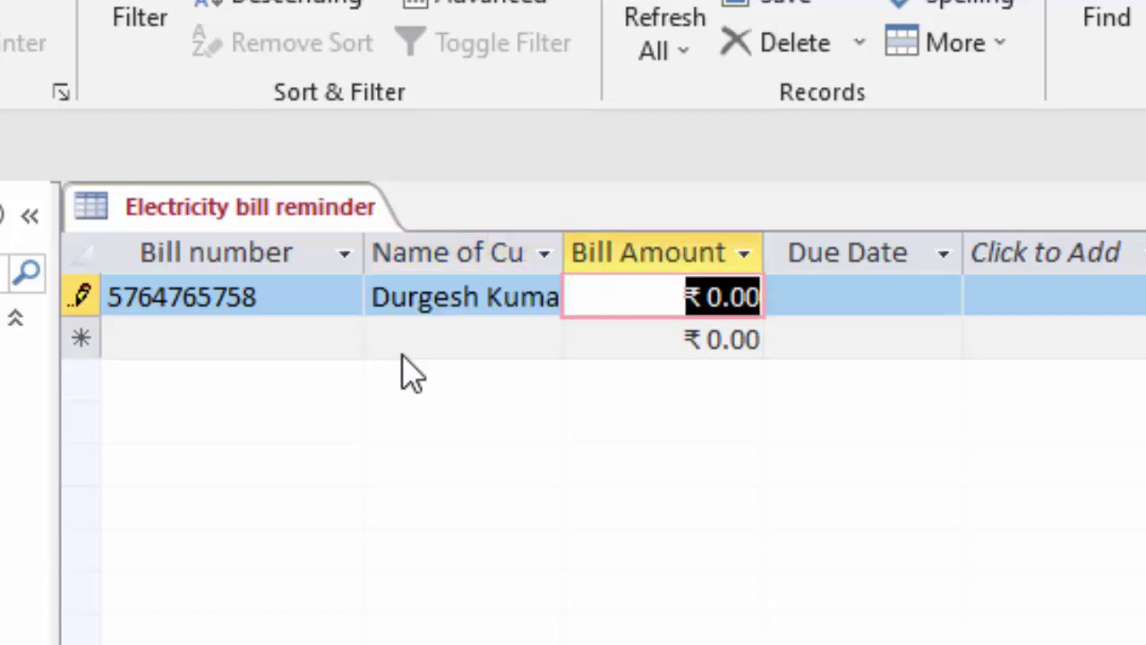
Step: Enter bill amount 5000 and due date 05-04-2022 for the first record
text(5)
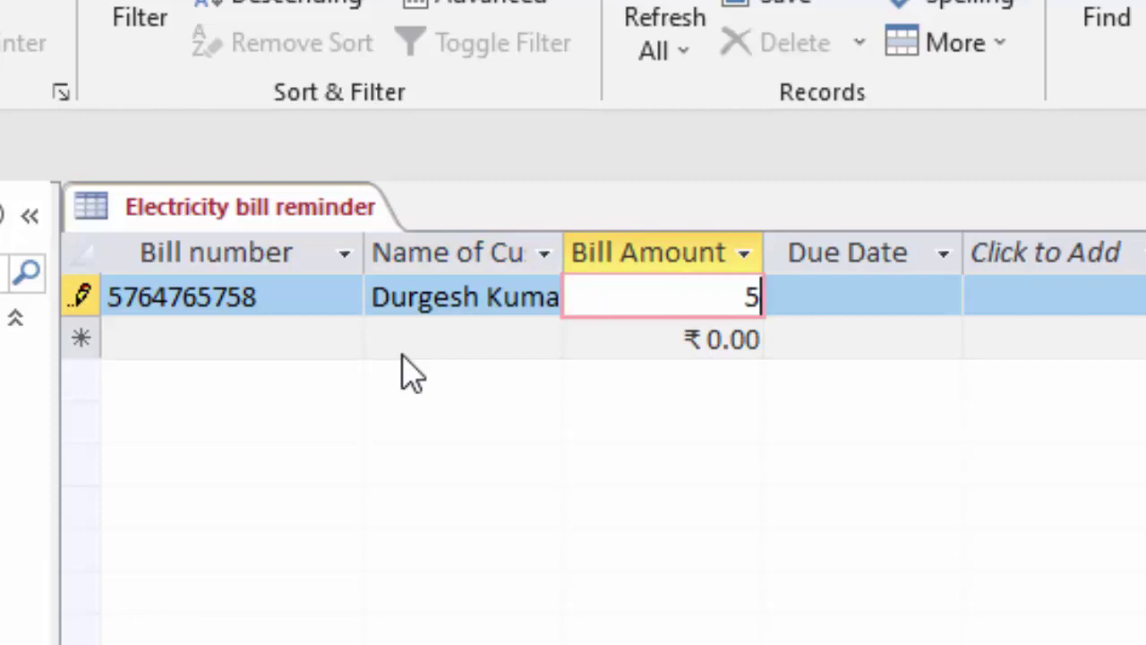
text(000)
key(Tab)
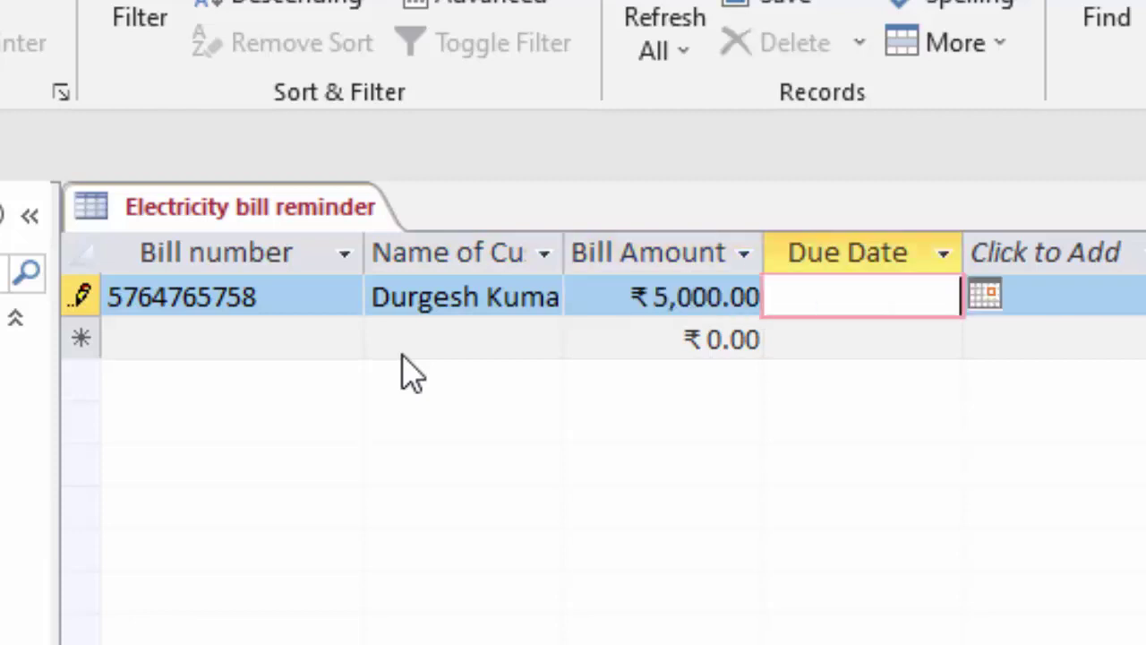
click(985, 295)
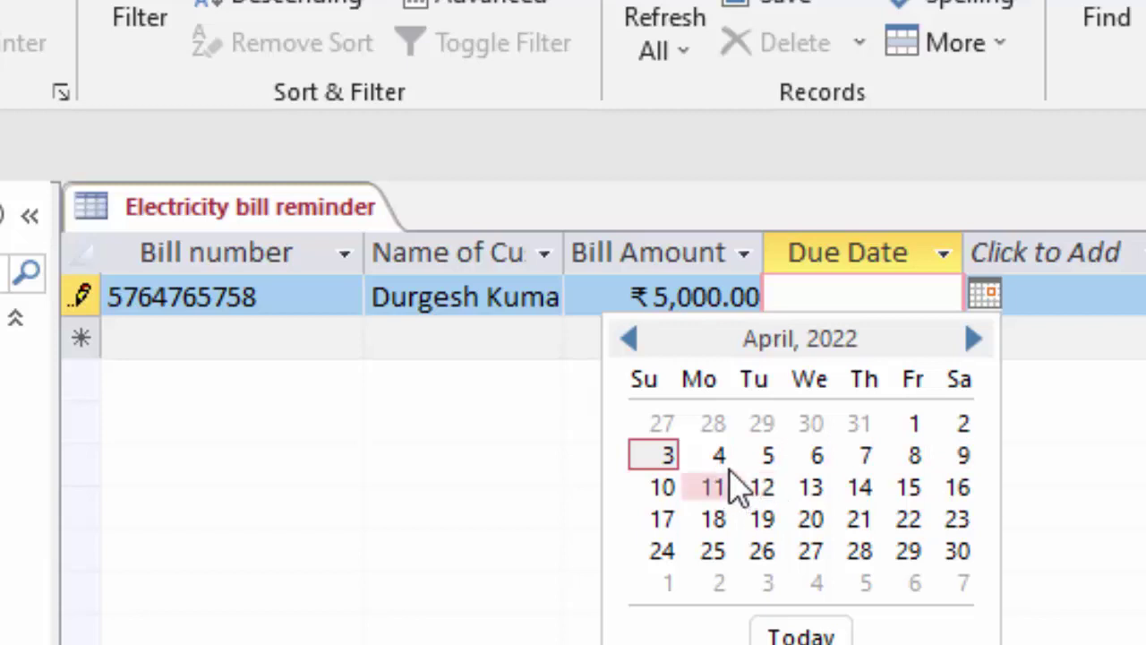
click(764, 454)
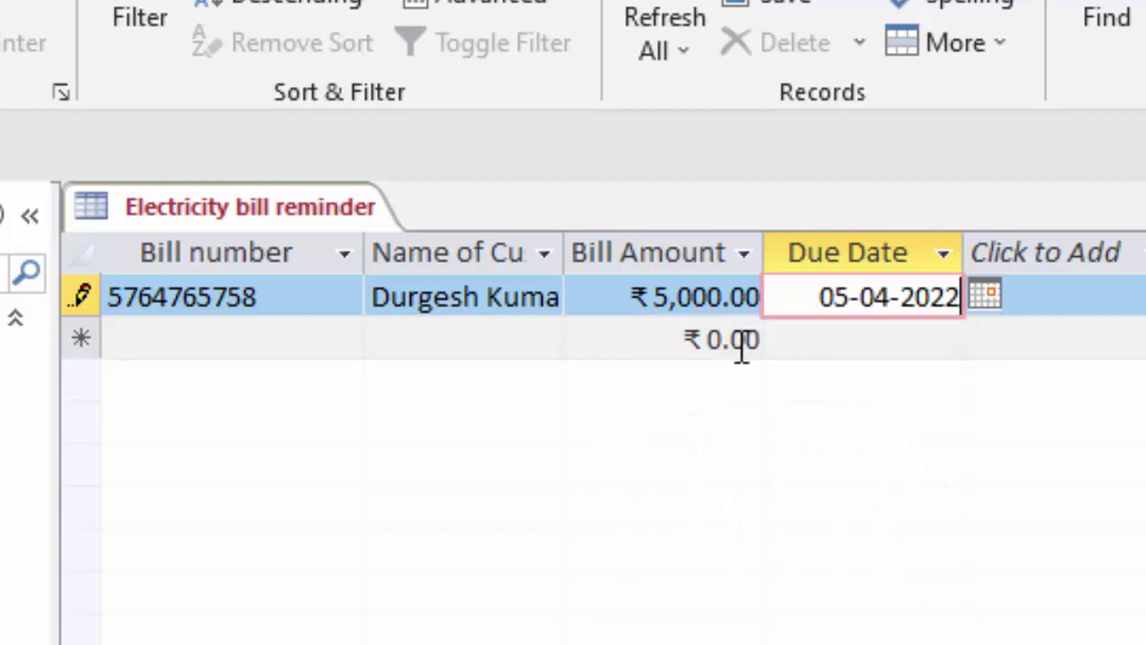
click(264, 336)
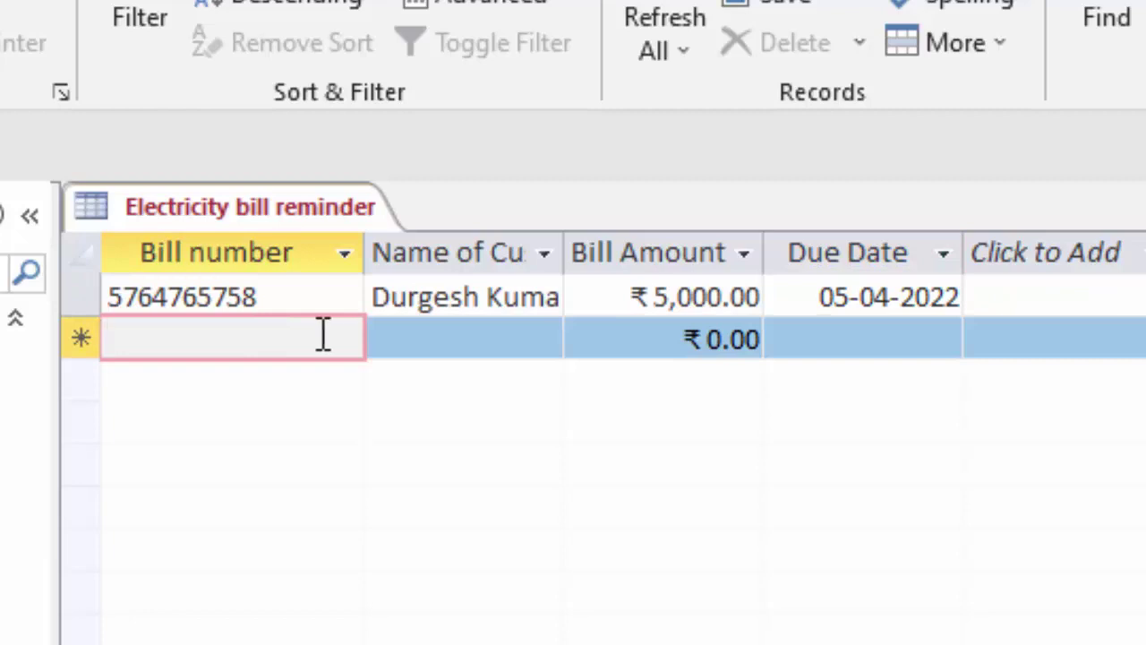
Step: Enter the second record's bill number, customer name, amount 5000 and due date 04-04-2022, then save it
text(65758)
text(69696)
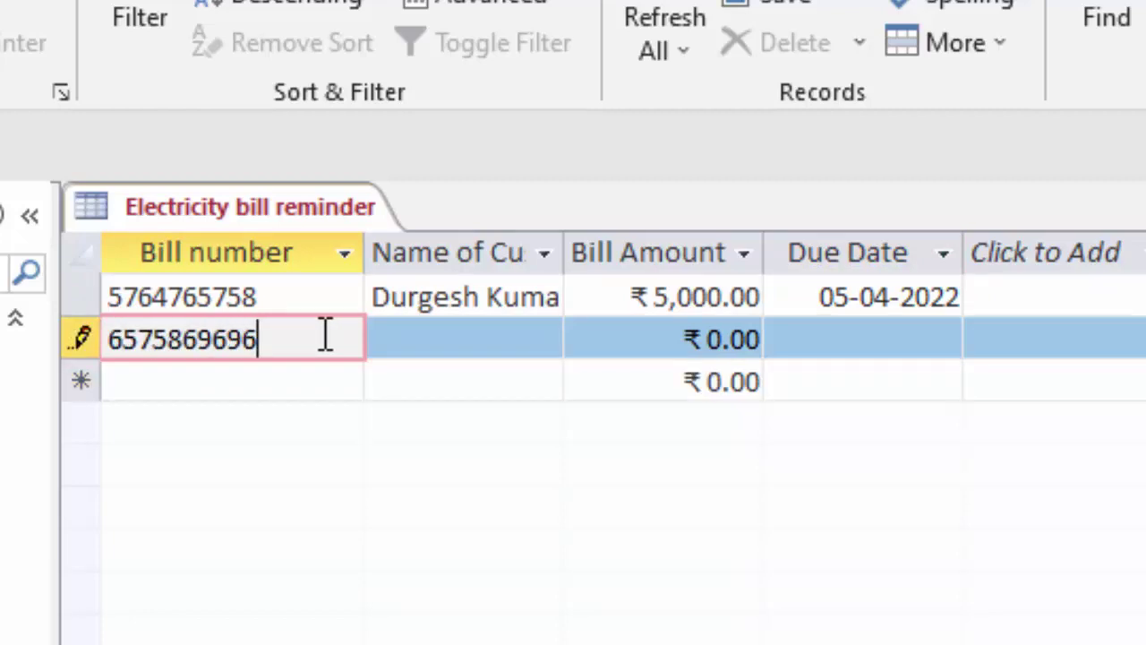
key(Tab)
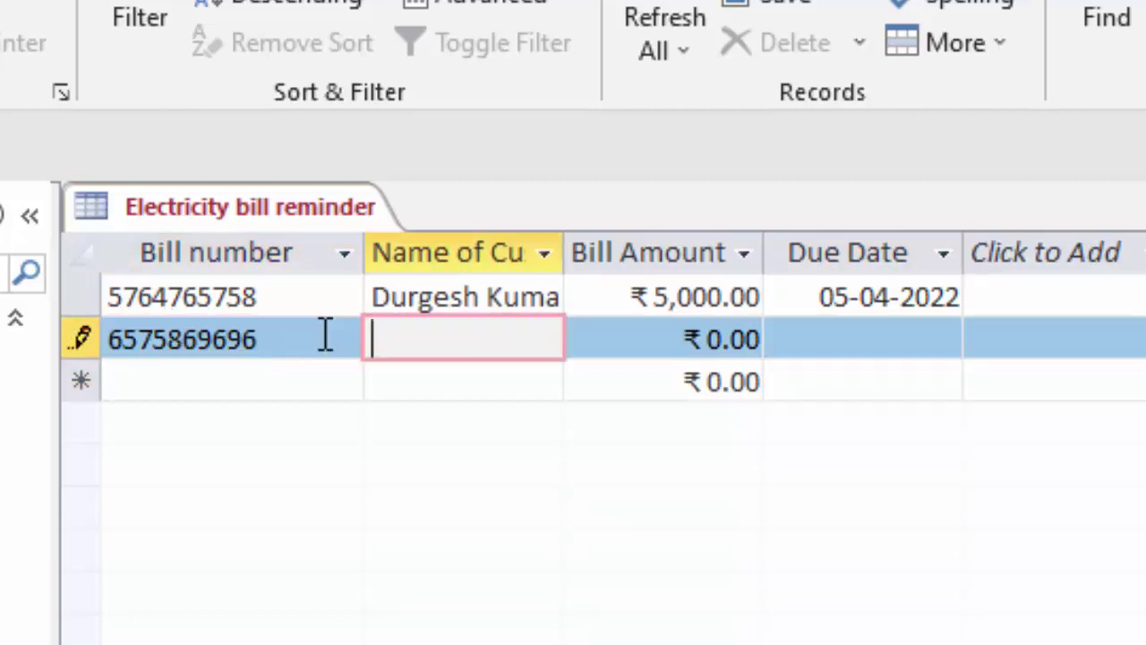
text(Ram)
key(Tab)
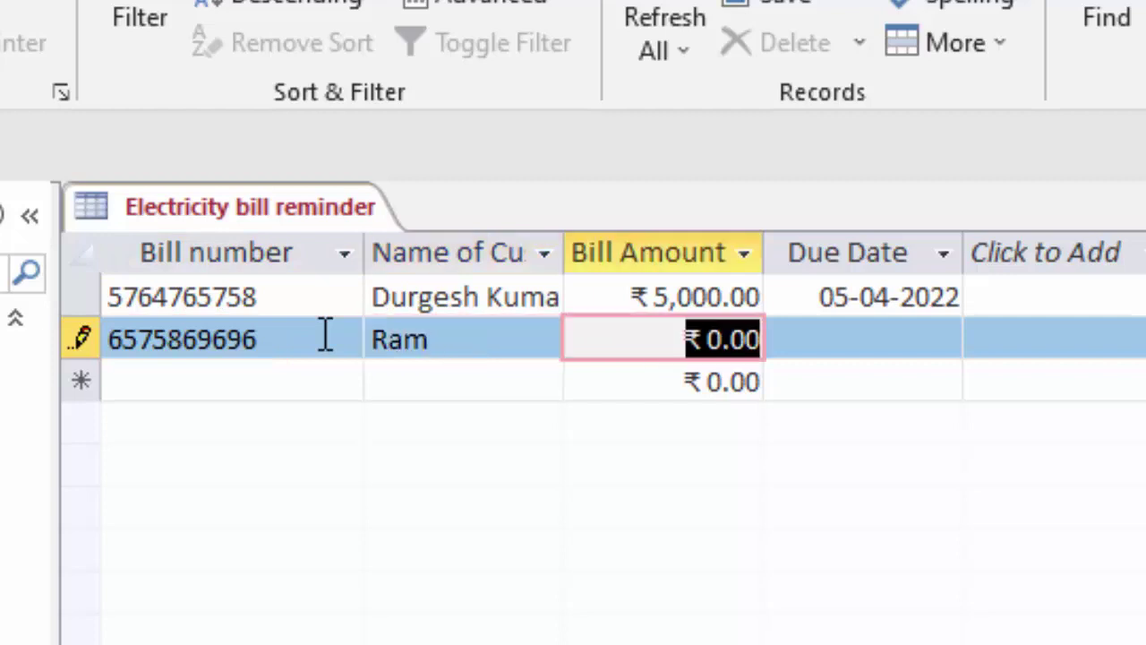
text(5)
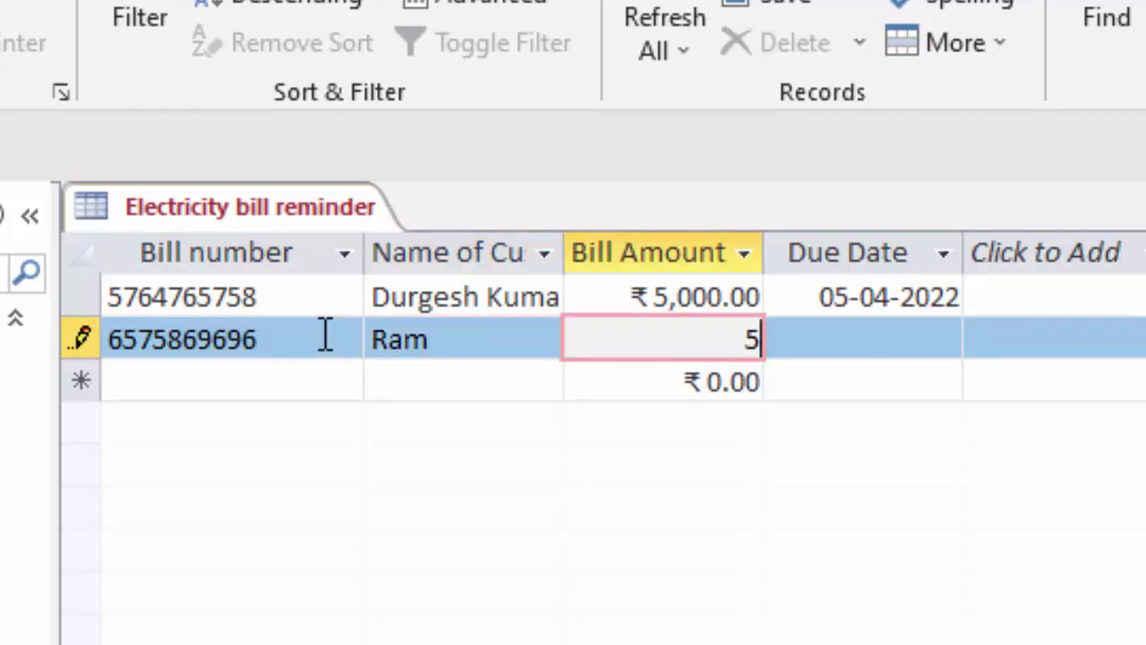
text(0000)
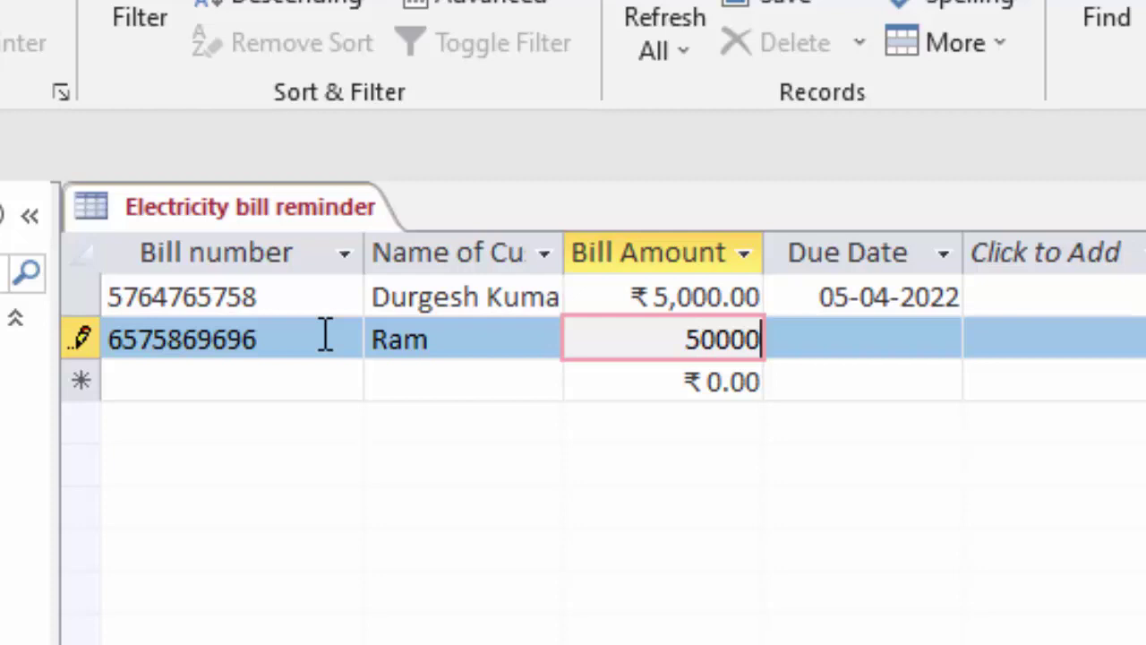
key(BackSpace)
key(Tab)
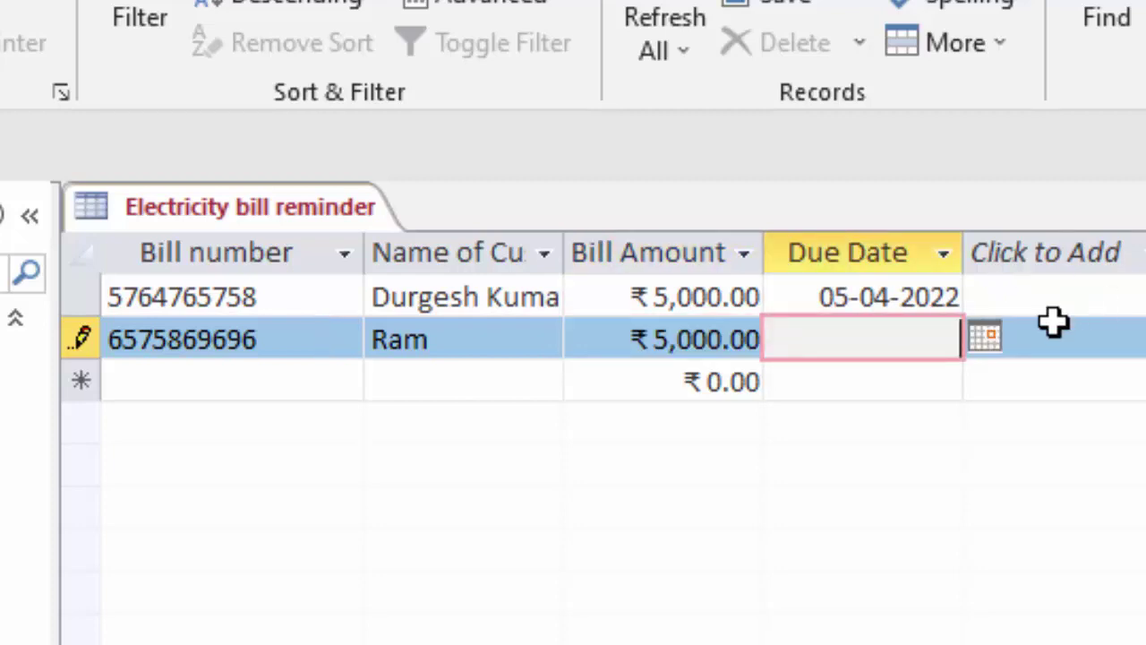
click(985, 337)
click(729, 488)
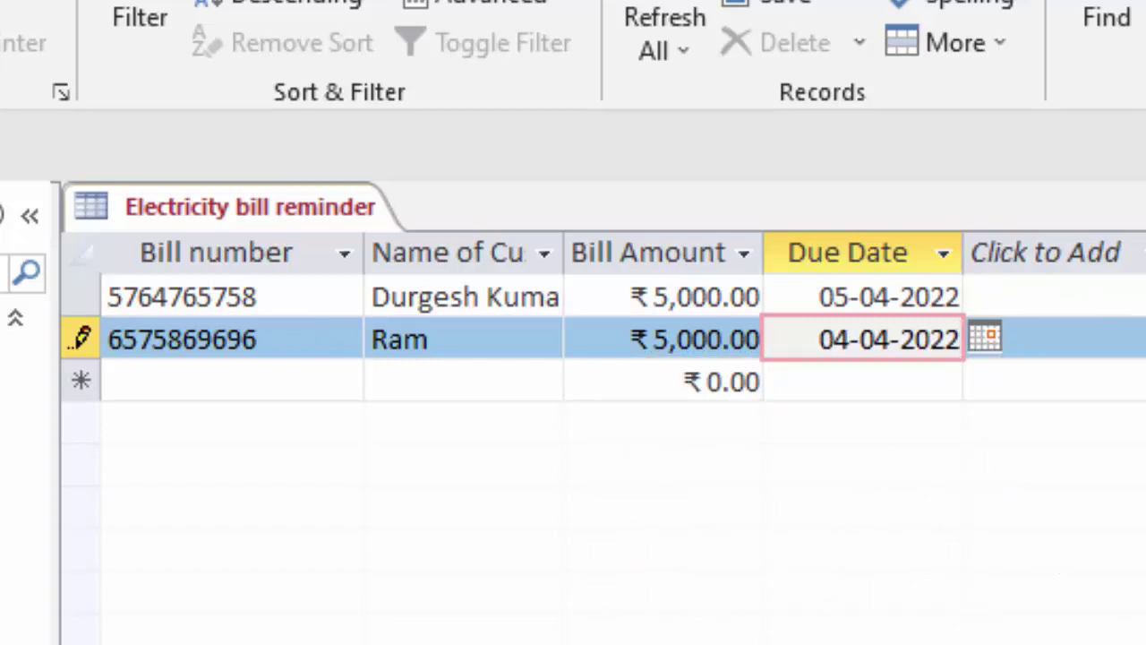
key(shift+Return)
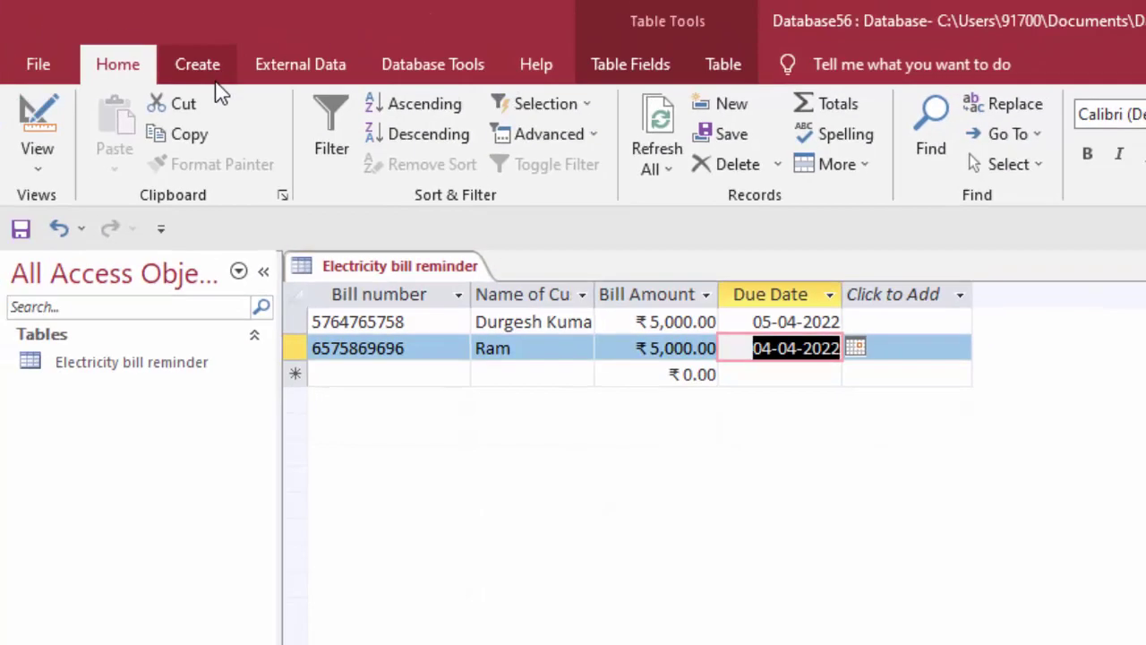
Step: Start a new query in Design View using the Electricity bill reminder table
click(222, 70)
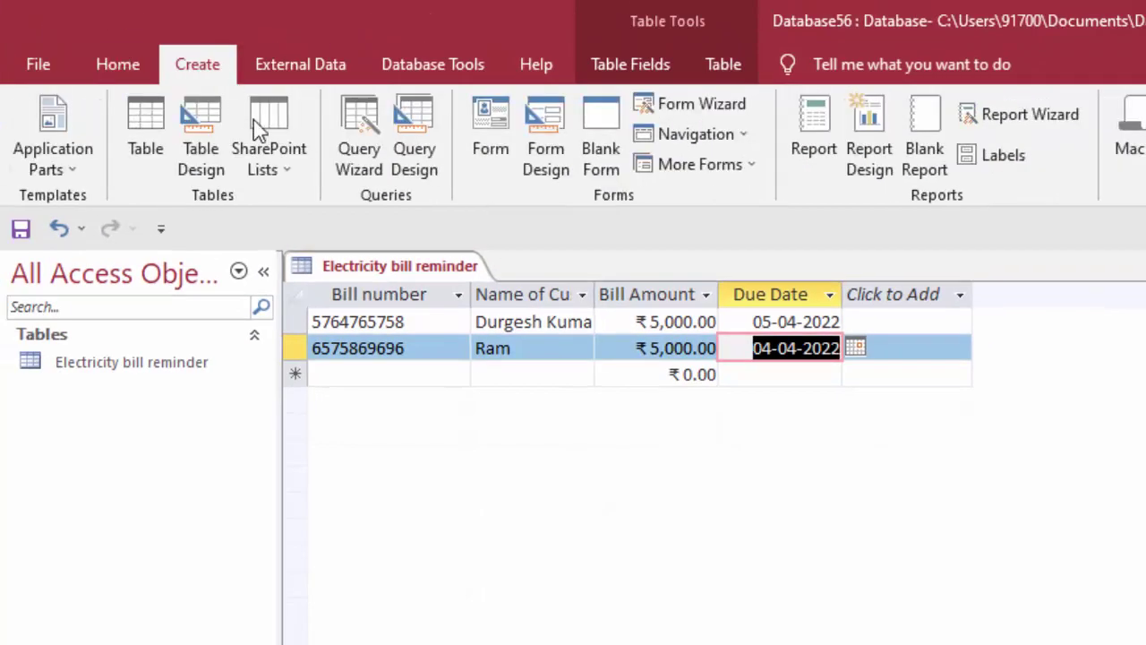
click(430, 119)
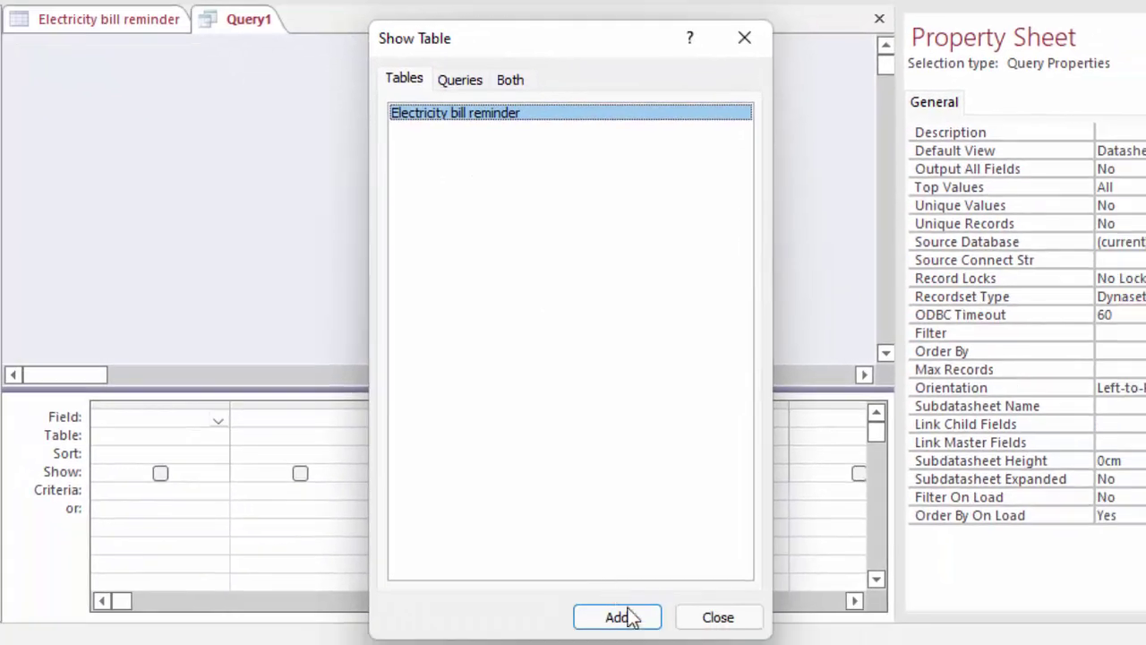
click(643, 624)
click(717, 616)
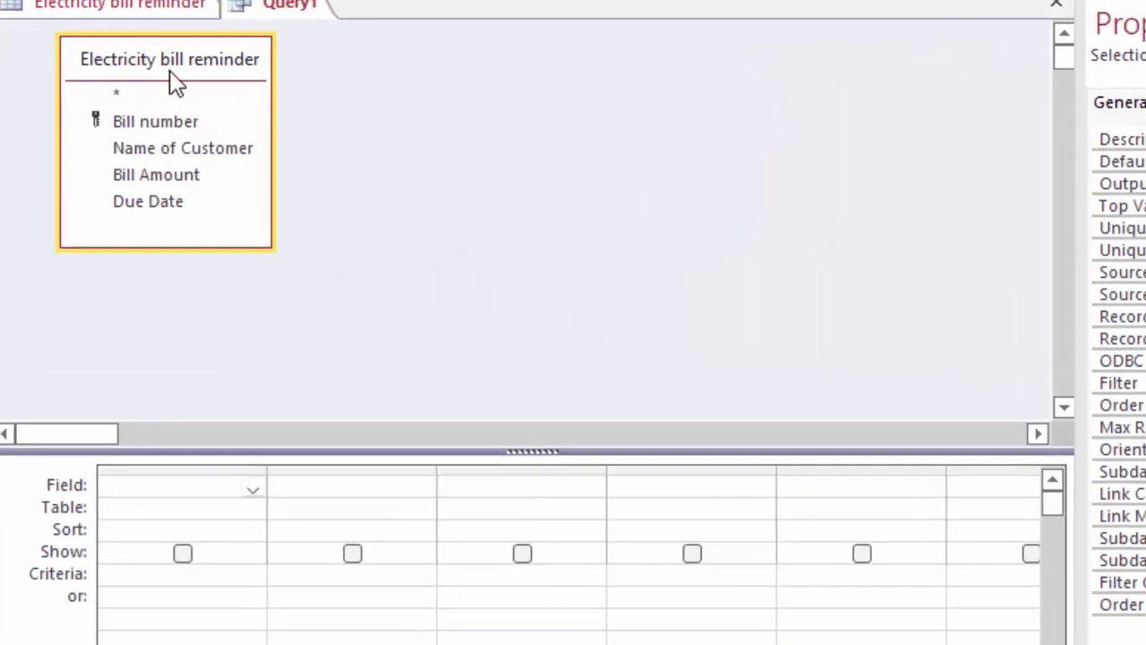
Step: Put all four table fields in the query grid and begin a 'Reminder:' column
double_click(176, 83)
mouse_move(184, 125)
mouse_down()
mouse_move(245, 474)
mouse_move(222, 550)
mouse_up()
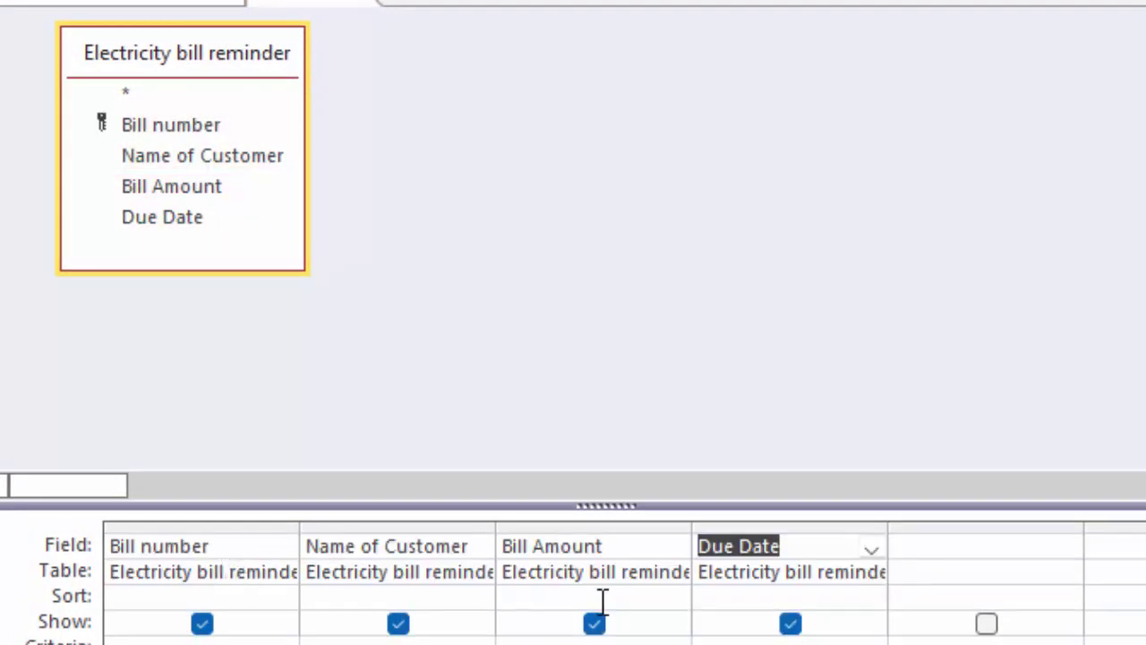
click(918, 544)
text(R)
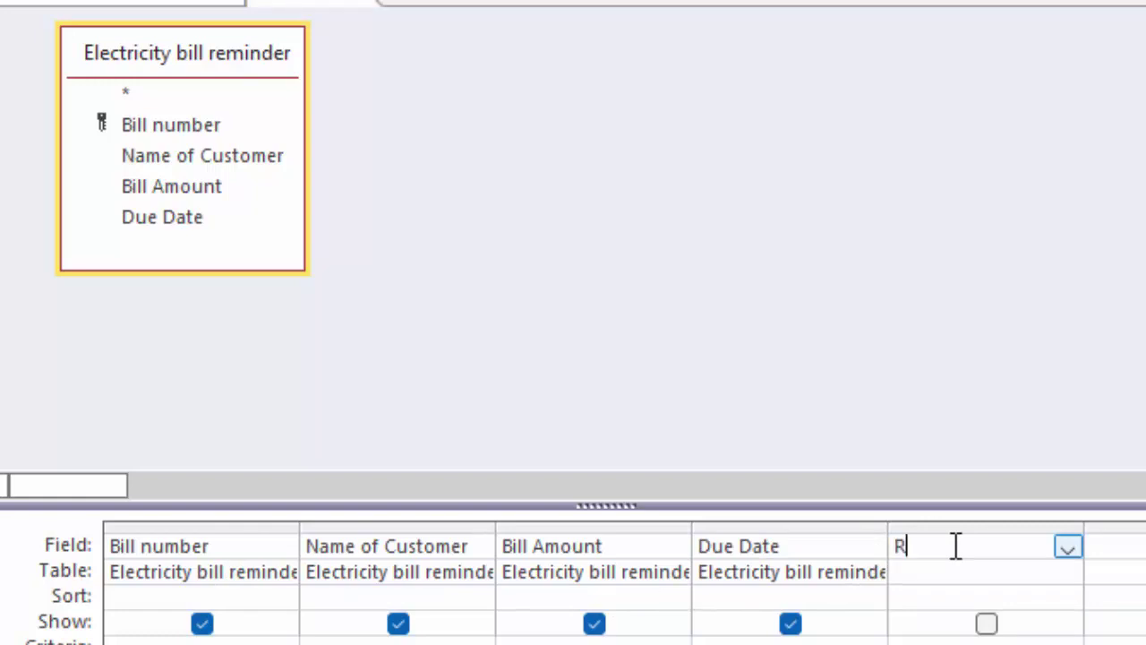
text(eminde)
text(r:)
Step: Set Reminder to iif([Due Date]>=now()-4,"Plz submit your pending amount"," ") via Zoom and run the query
right_click(1007, 552)
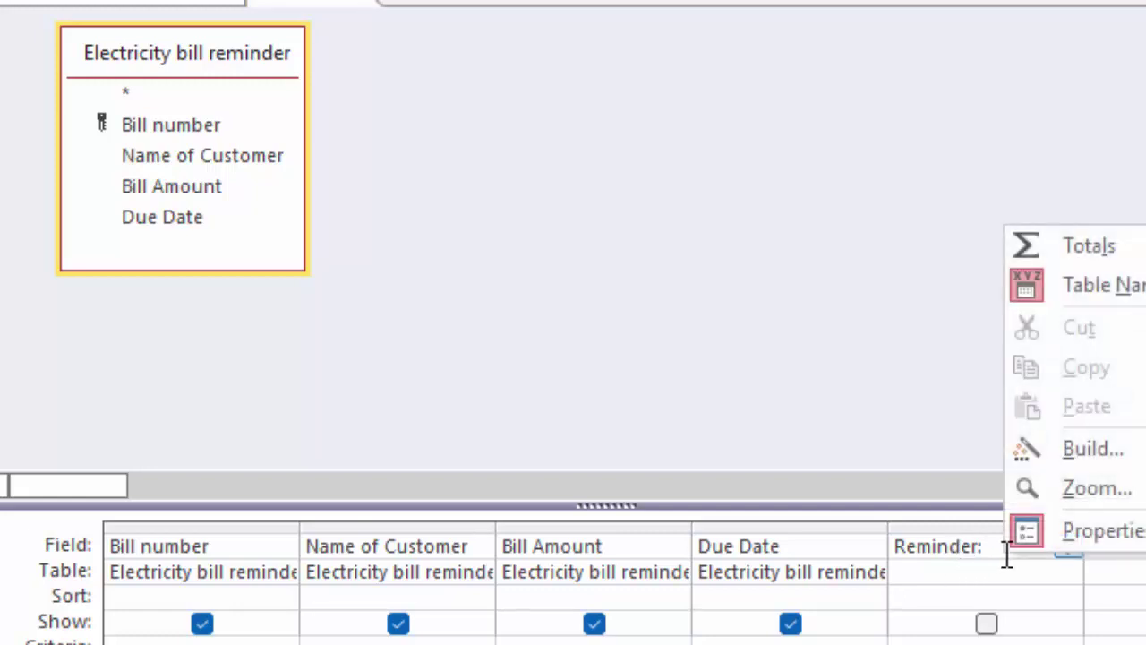
click(1049, 489)
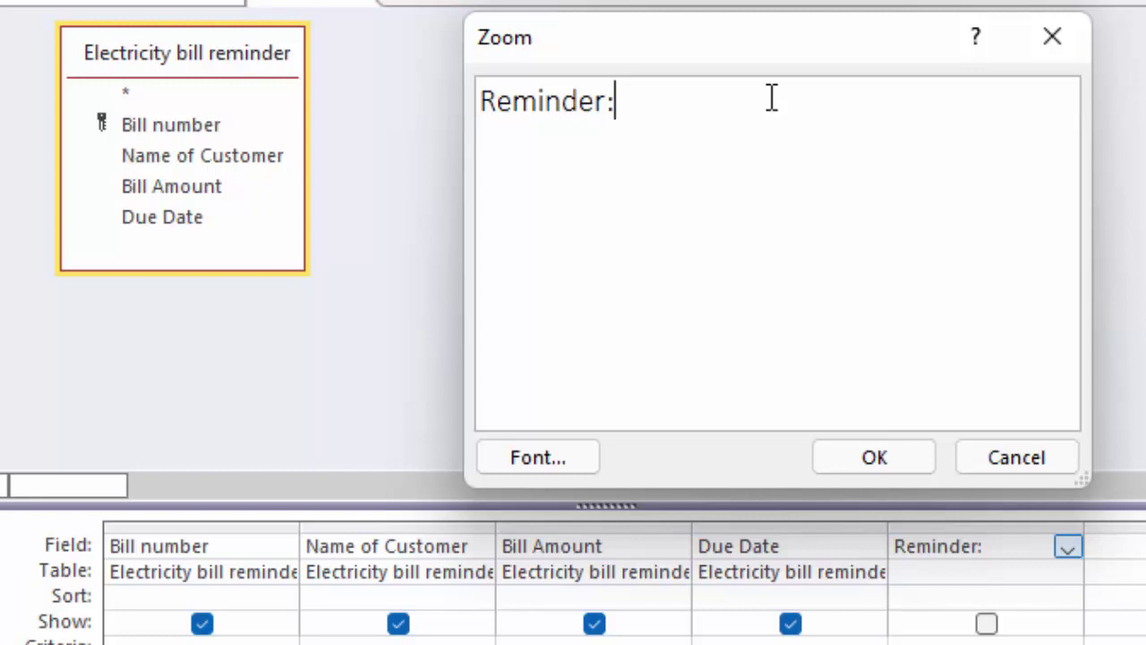
text(iif)
text(()
text([D)
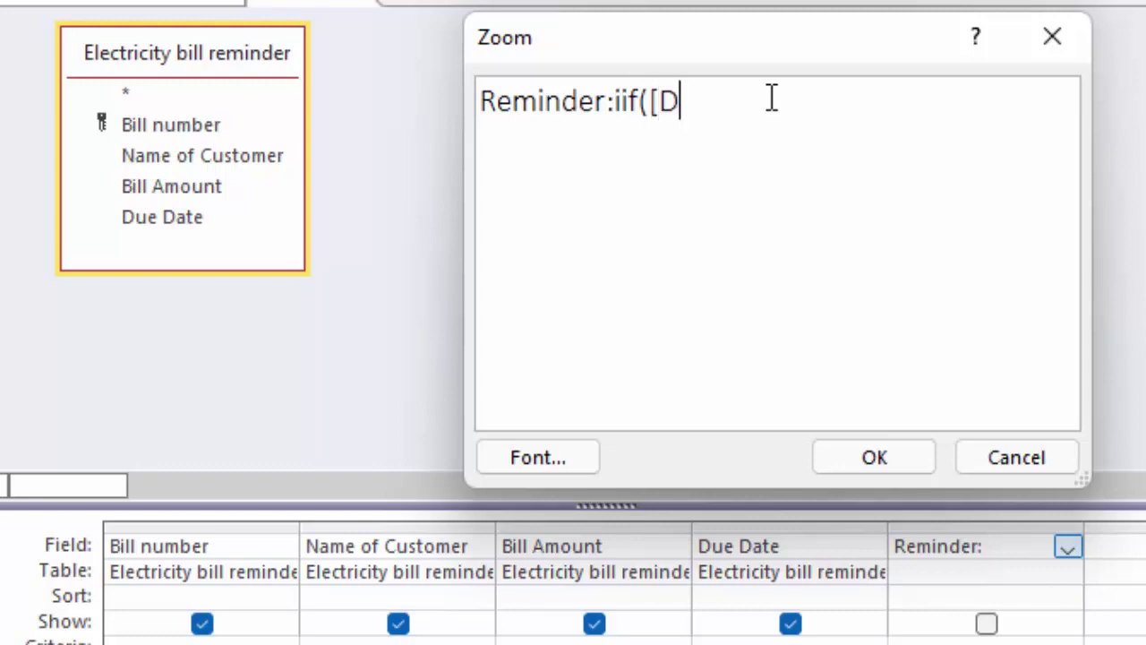
text(ue D)
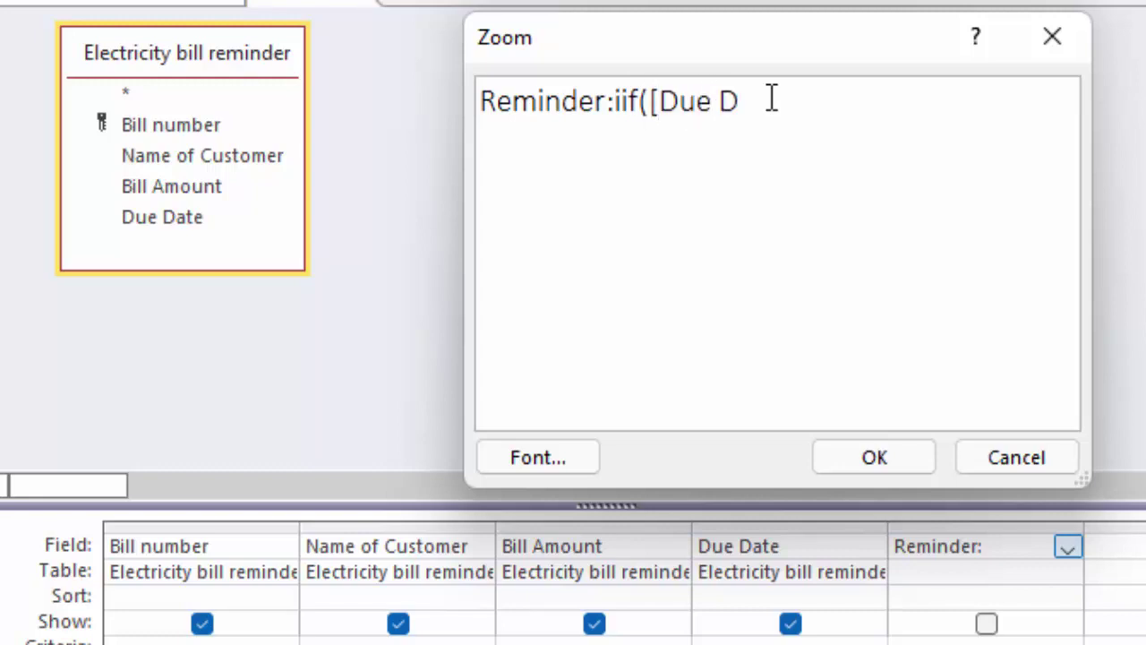
text(ate)
text(]>)
text(=)
text(now)
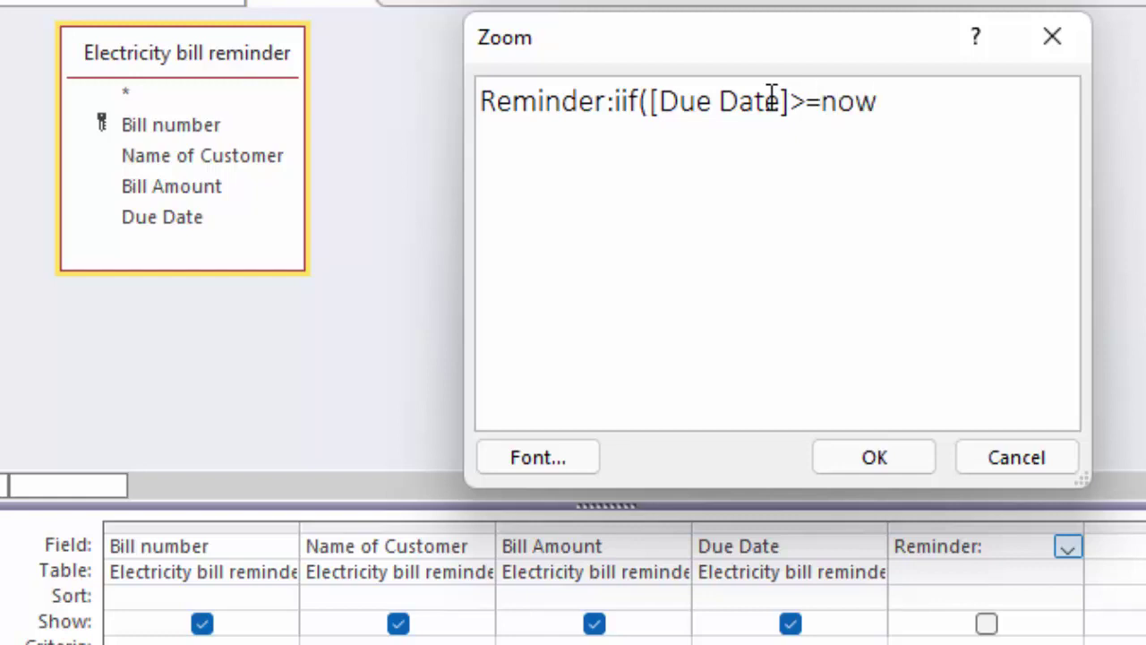
text(()-)
text(4)
text(,")
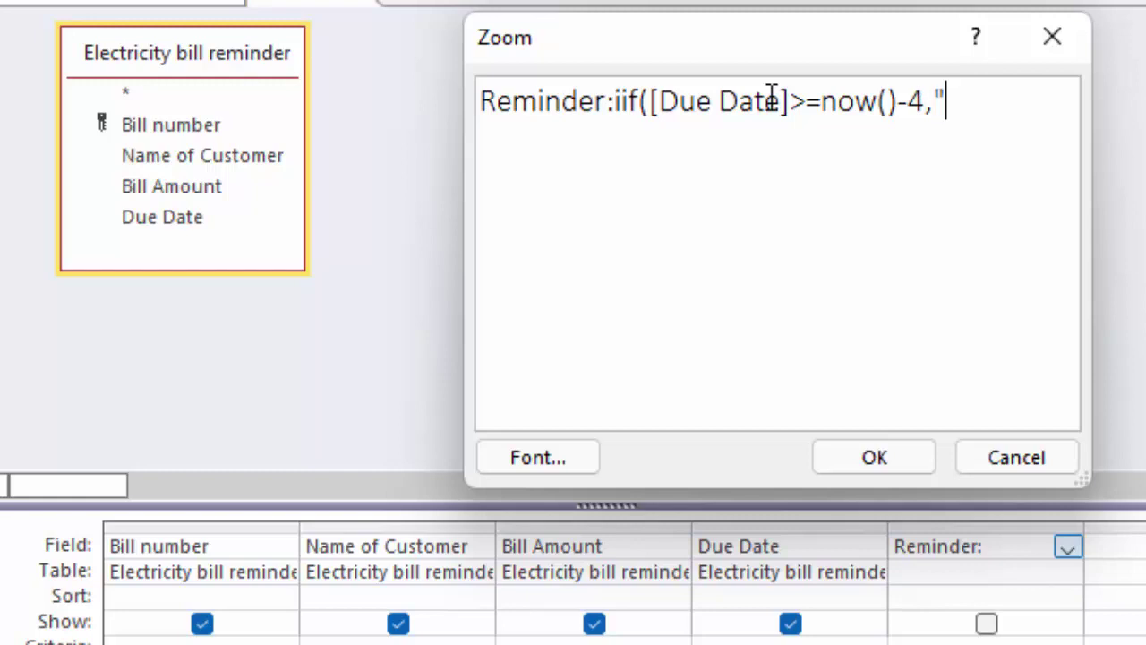
text(Plz s)
text(ub)
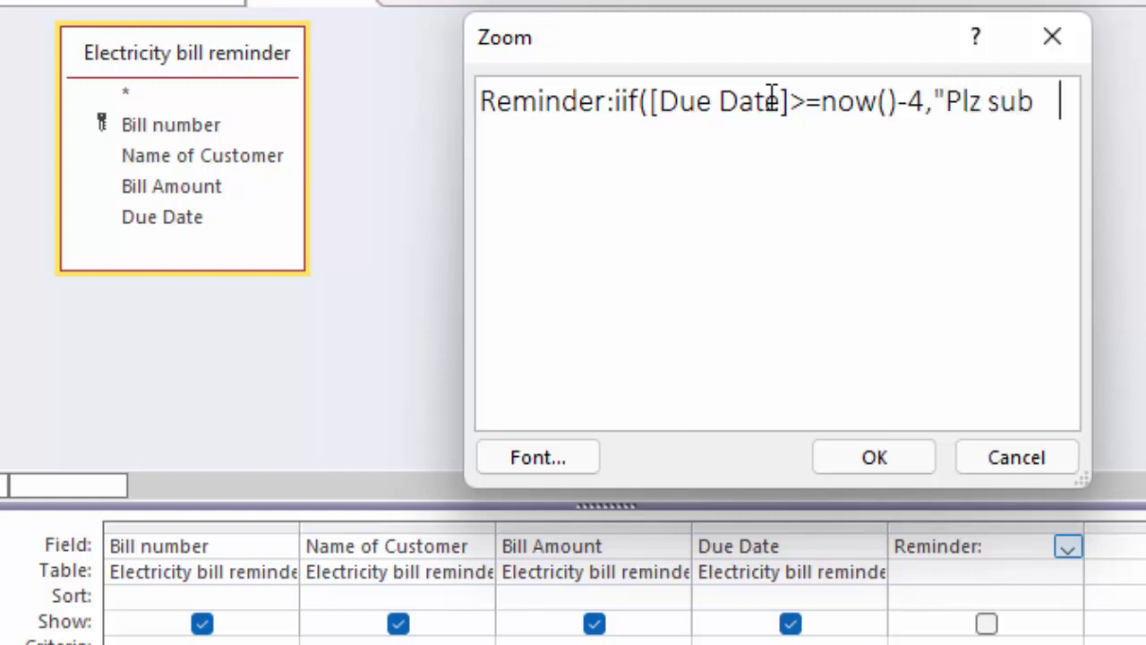
text(mit)
text( your )
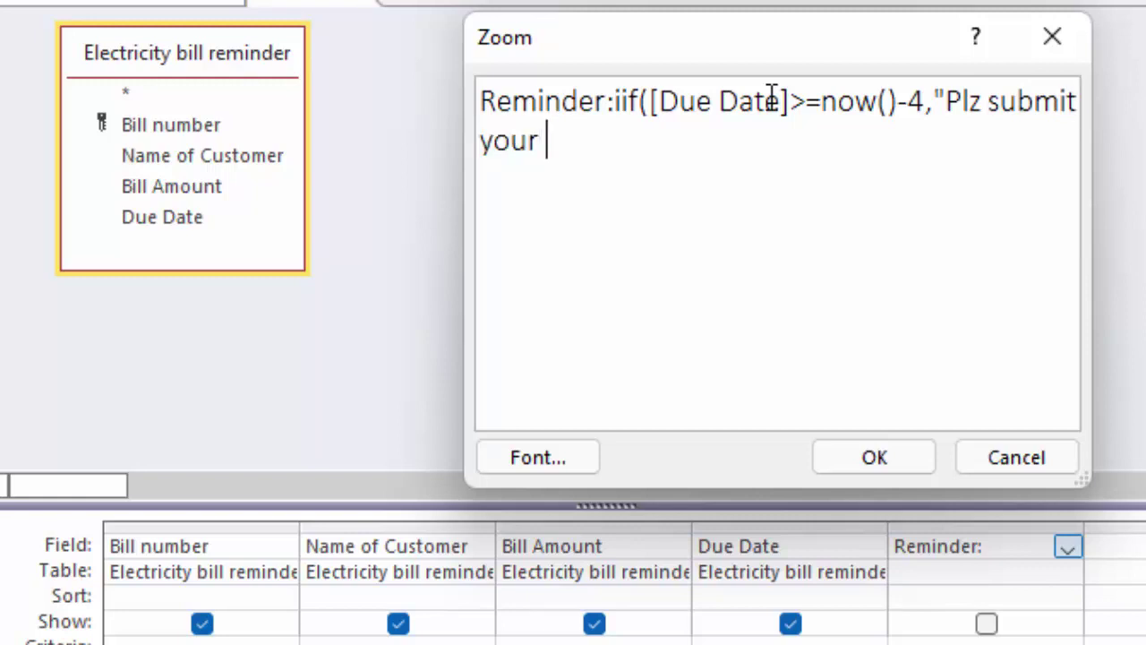
text(pe)
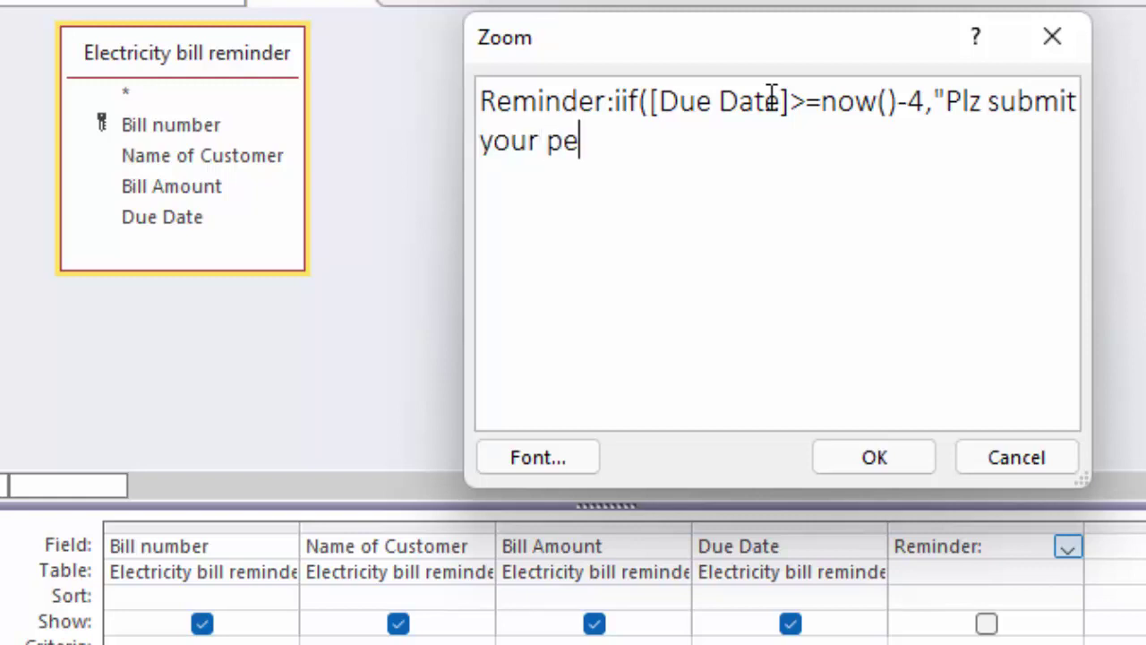
text(nf)
key(BackSpace)
text(ding)
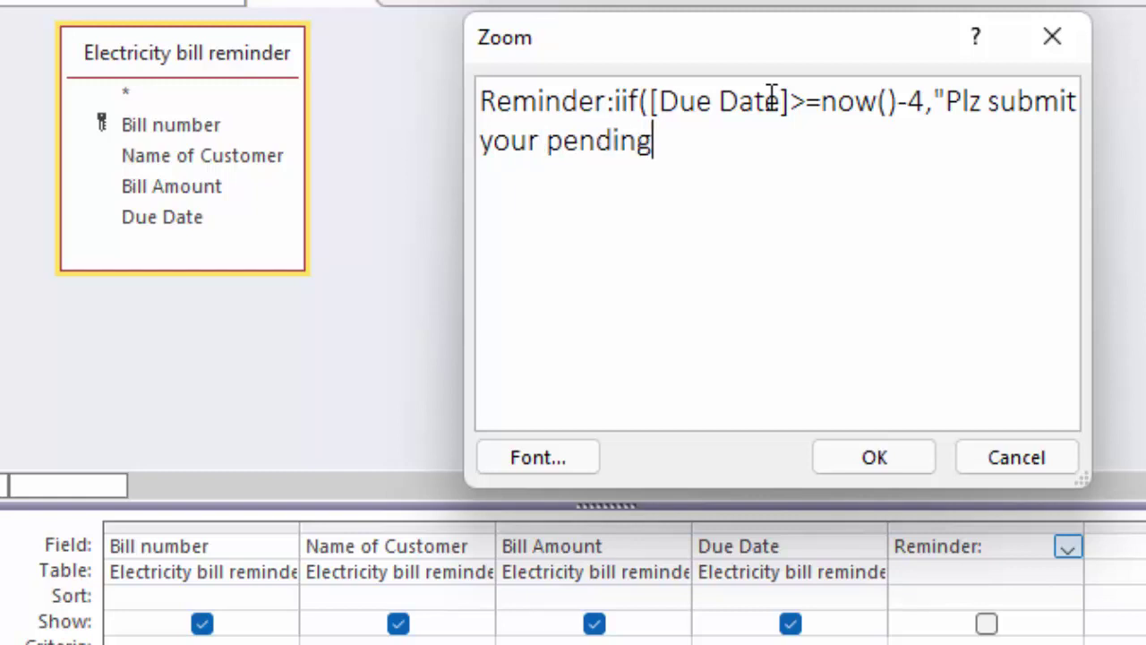
text( amoun)
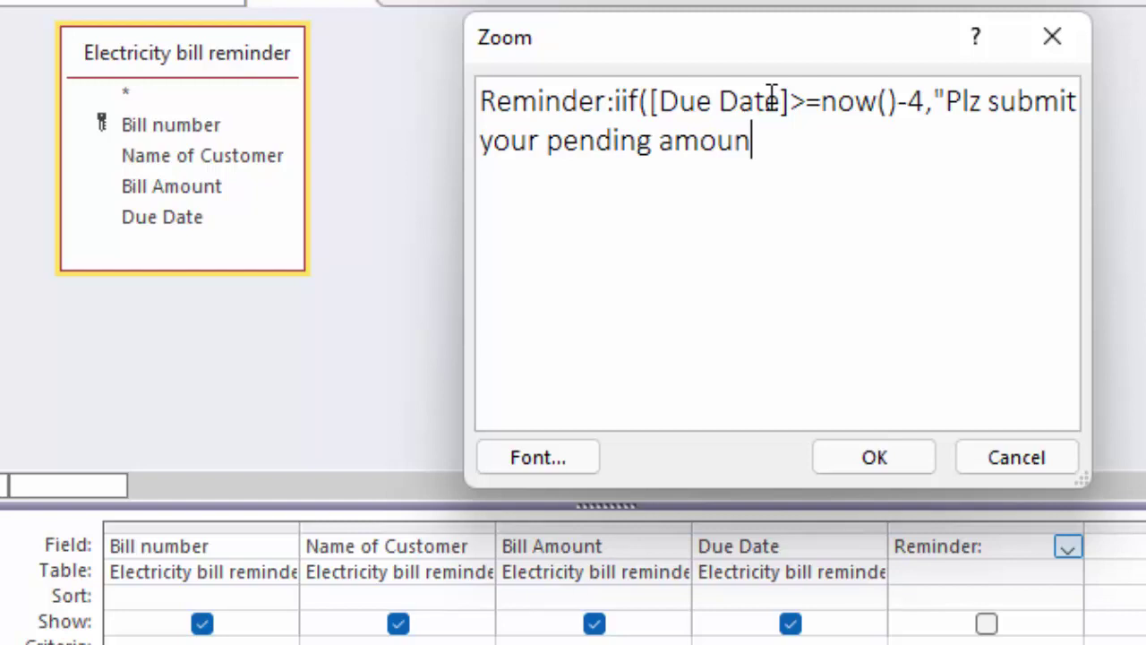
text(t)
text(")
text(,)
text(" ")
text())
key(ctrl+Return)
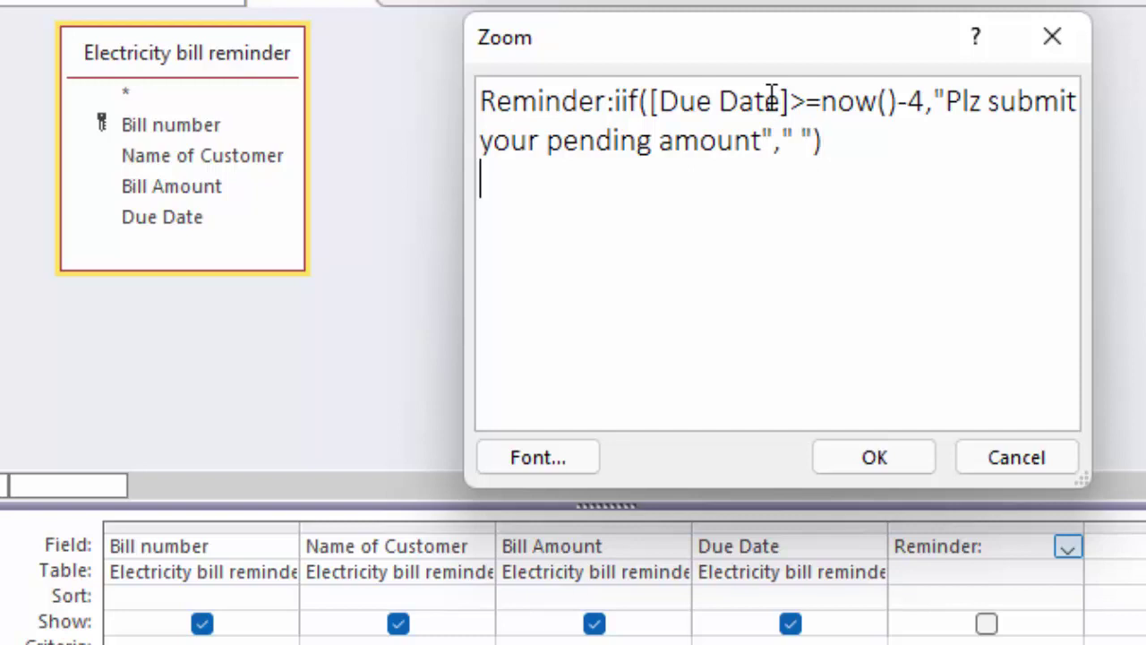
click(878, 459)
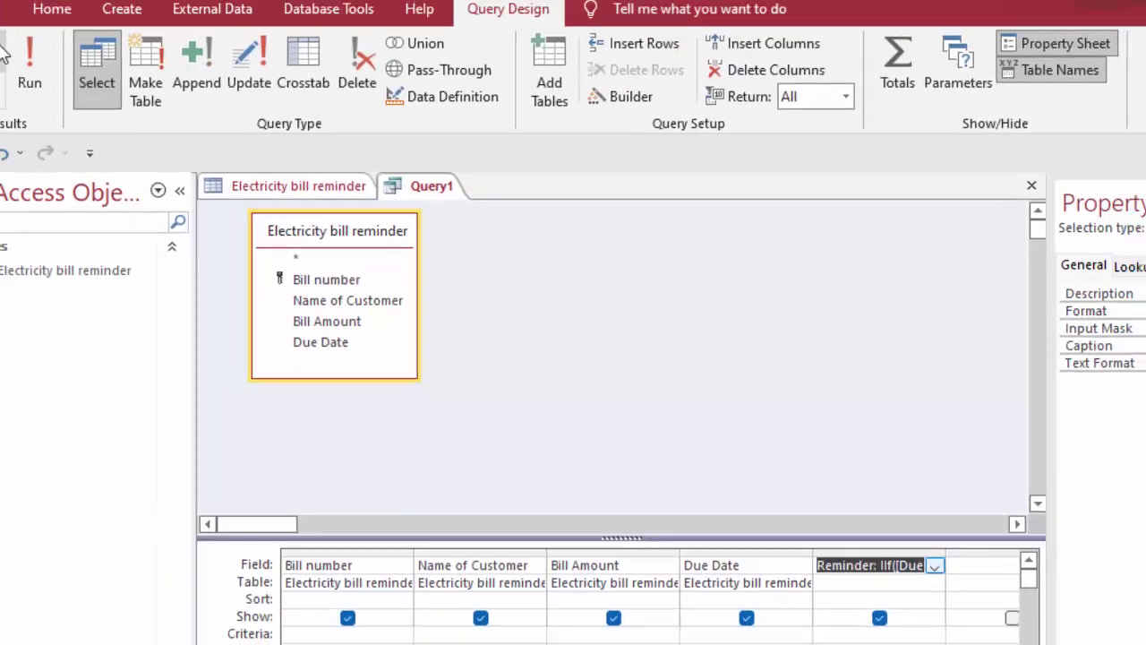
click(77, 105)
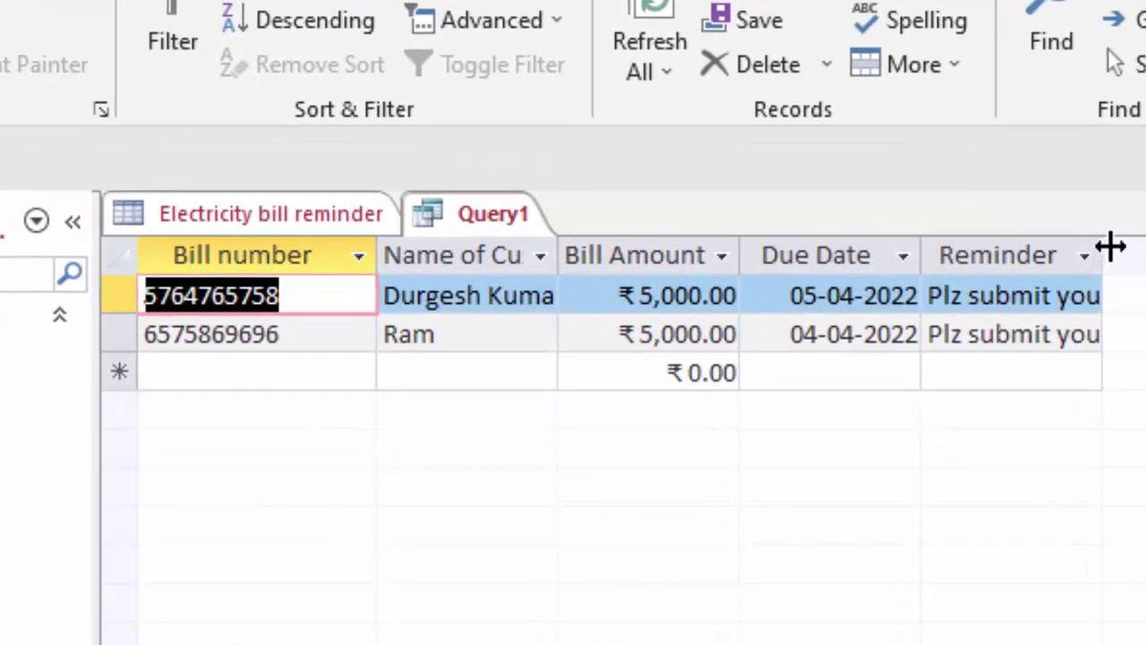
Step: Widen Query1's Reminder and Name of Customer columns so the full text shows
key(F2)
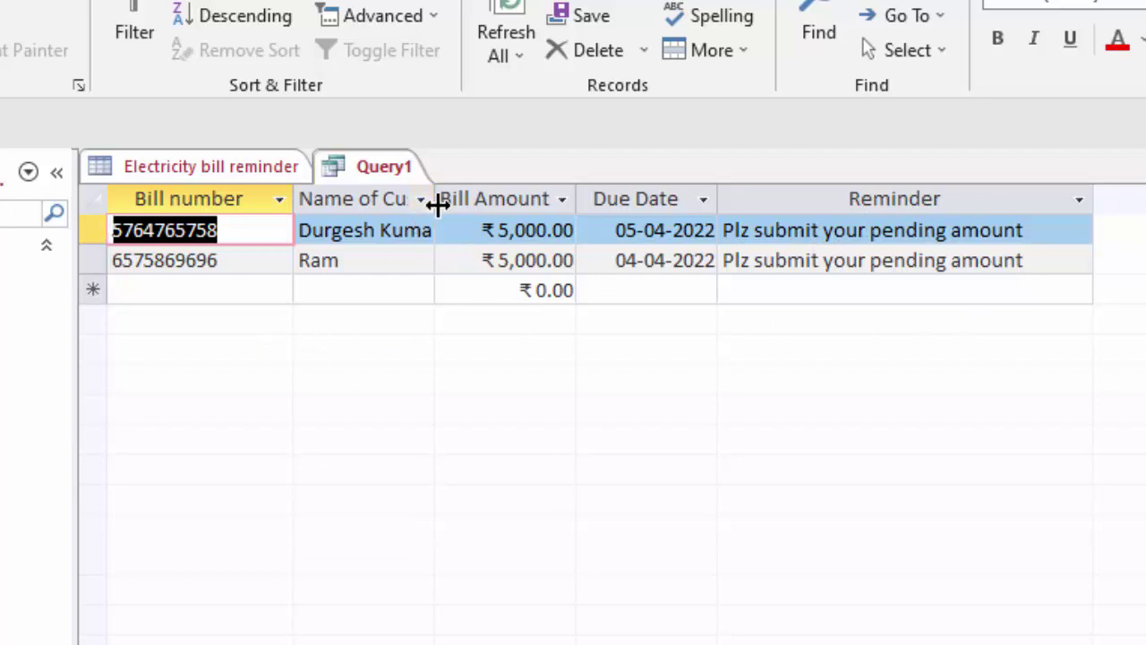
drag(438, 205, 523, 256)
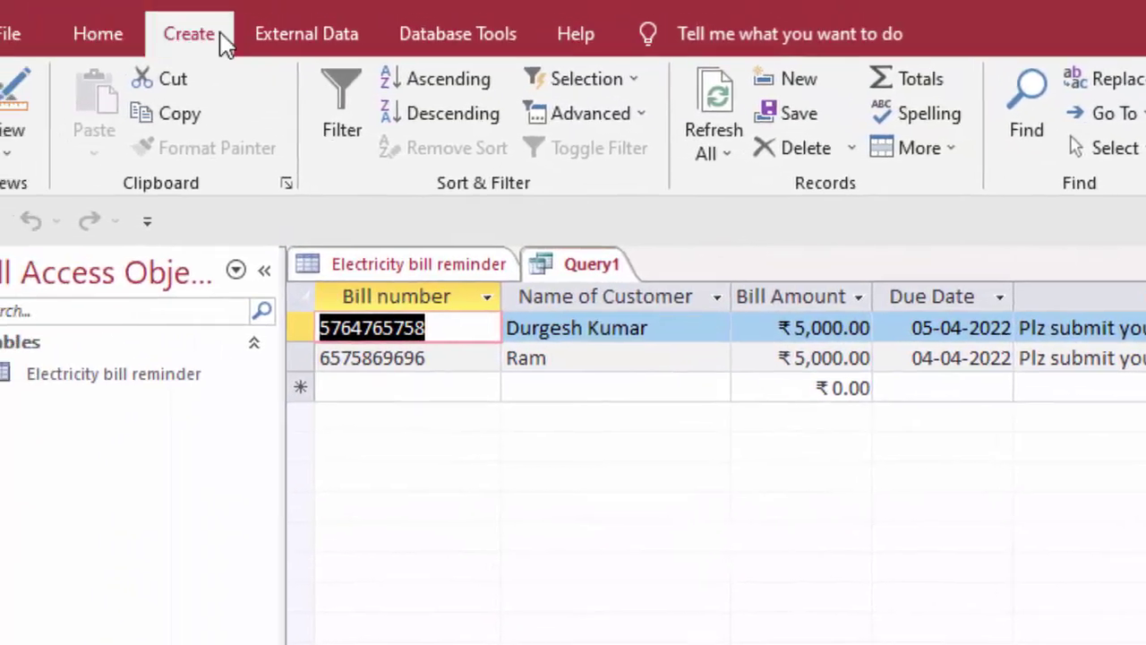
click(220, 45)
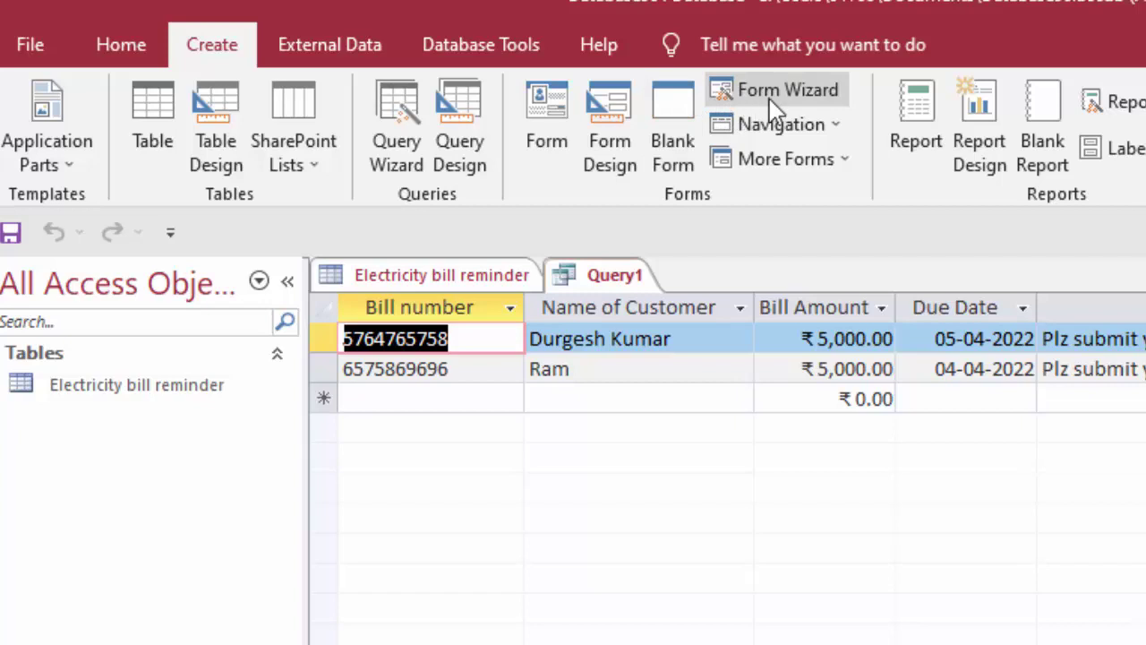
Step: Look over the More Forms list, then create blank Form1 with Bill number, customer name, amount and due date
click(829, 159)
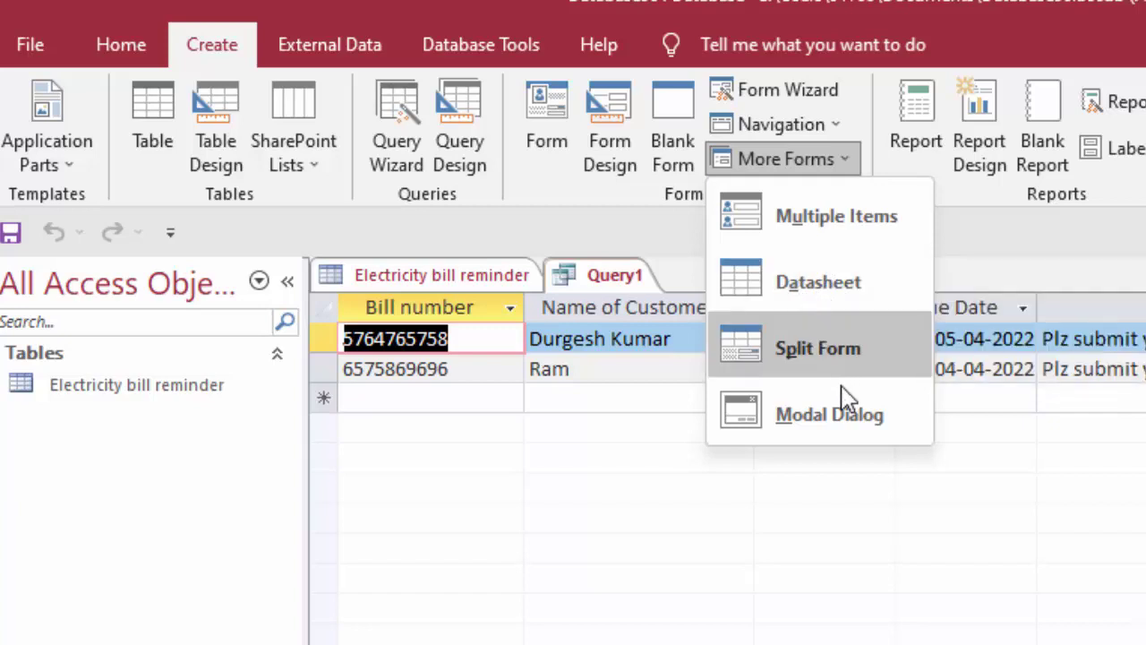
click(686, 248)
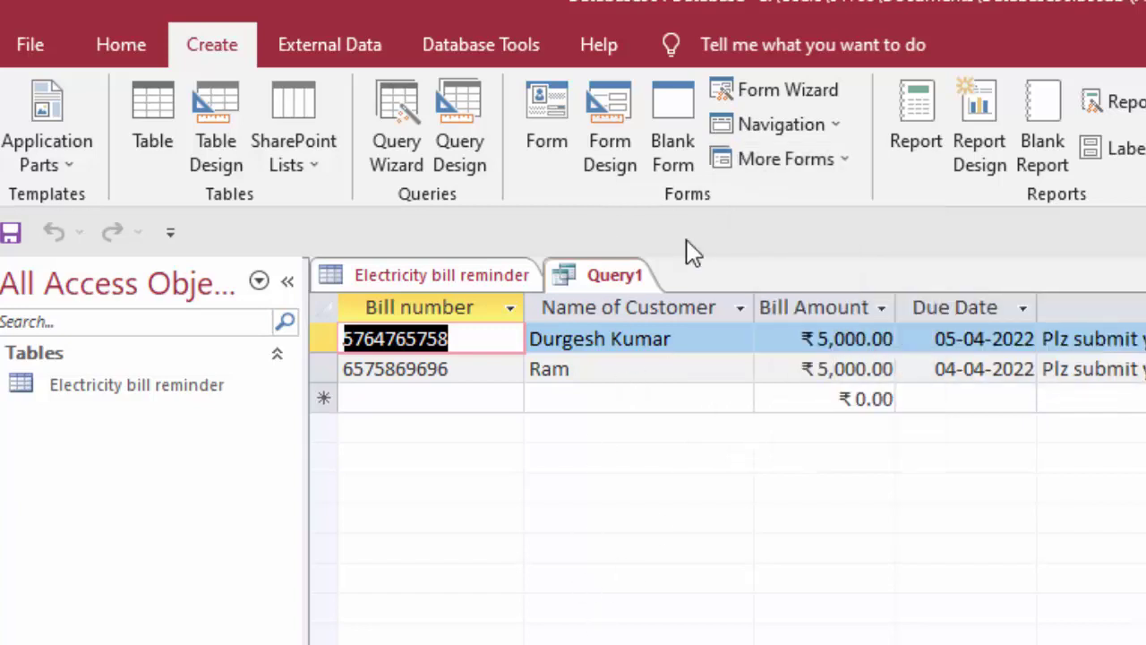
click(671, 126)
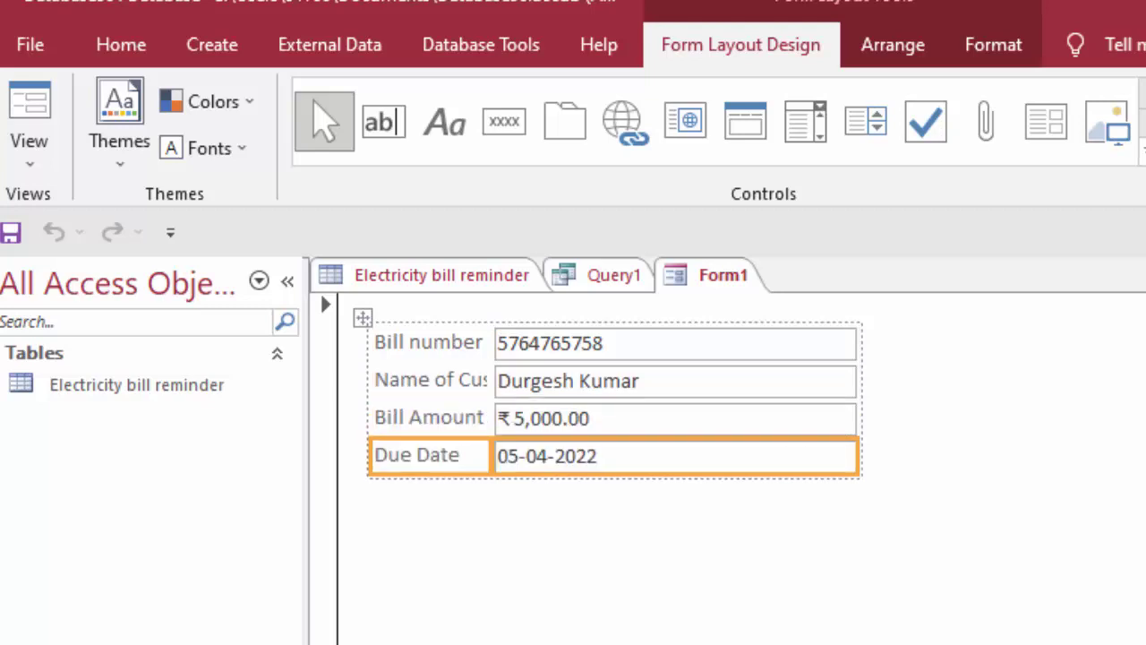
Step: Switch Form1 to Design View and enlarge the form's width and Detail section height
click(13, 161)
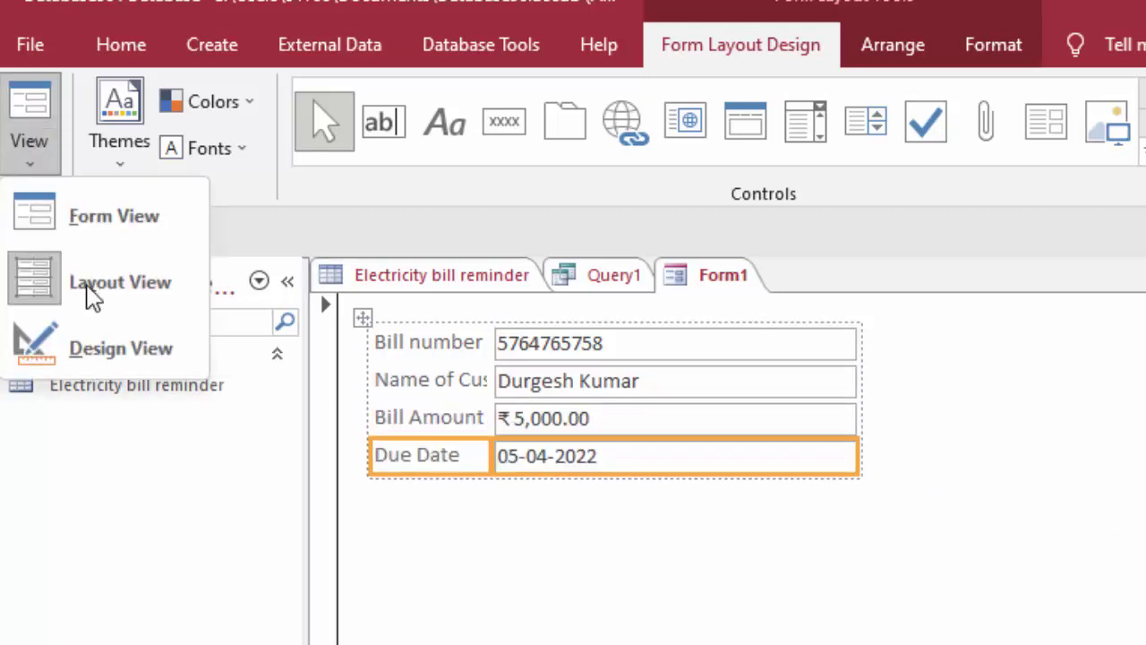
click(108, 350)
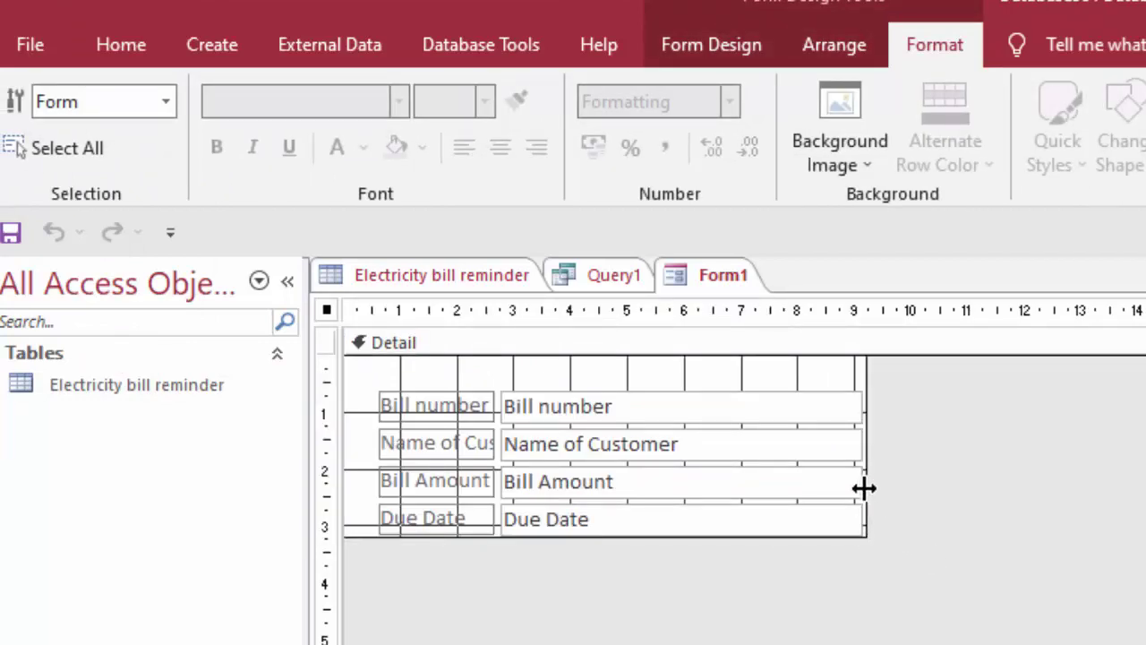
drag(865, 486, 910, 591)
drag(788, 536, 798, 631)
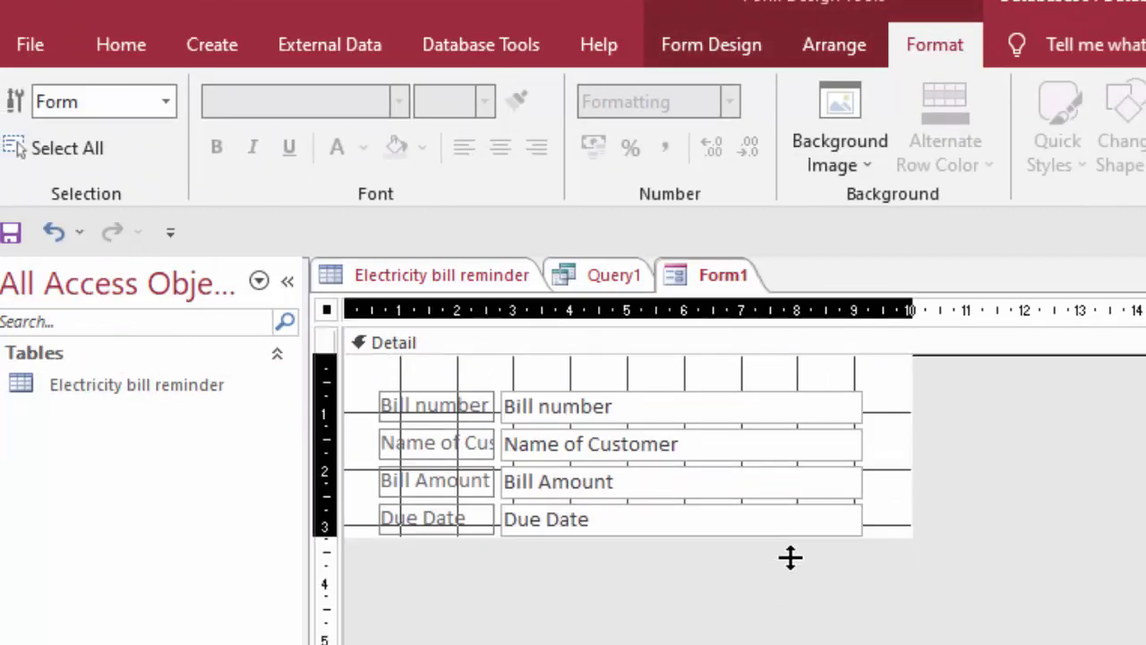
Step: Select all four bill field controls and move them lower in the Detail section
click(658, 372)
drag(811, 564, 385, 367)
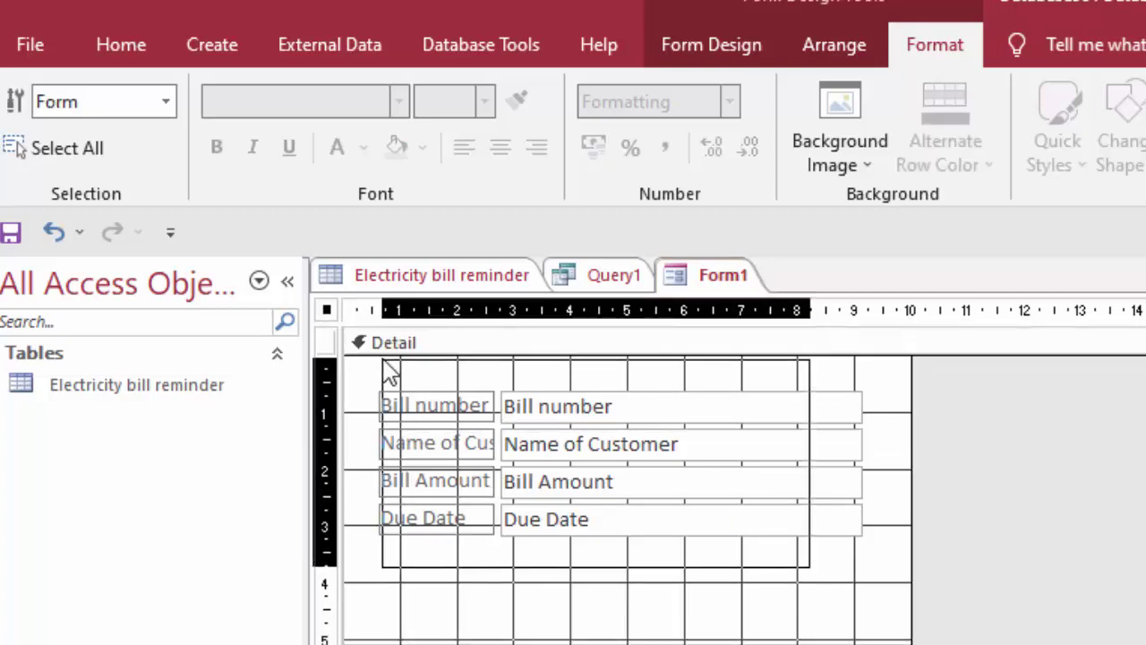
mouse_move(478, 430)
mouse_down()
mouse_move(559, 489)
mouse_move(558, 520)
mouse_up()
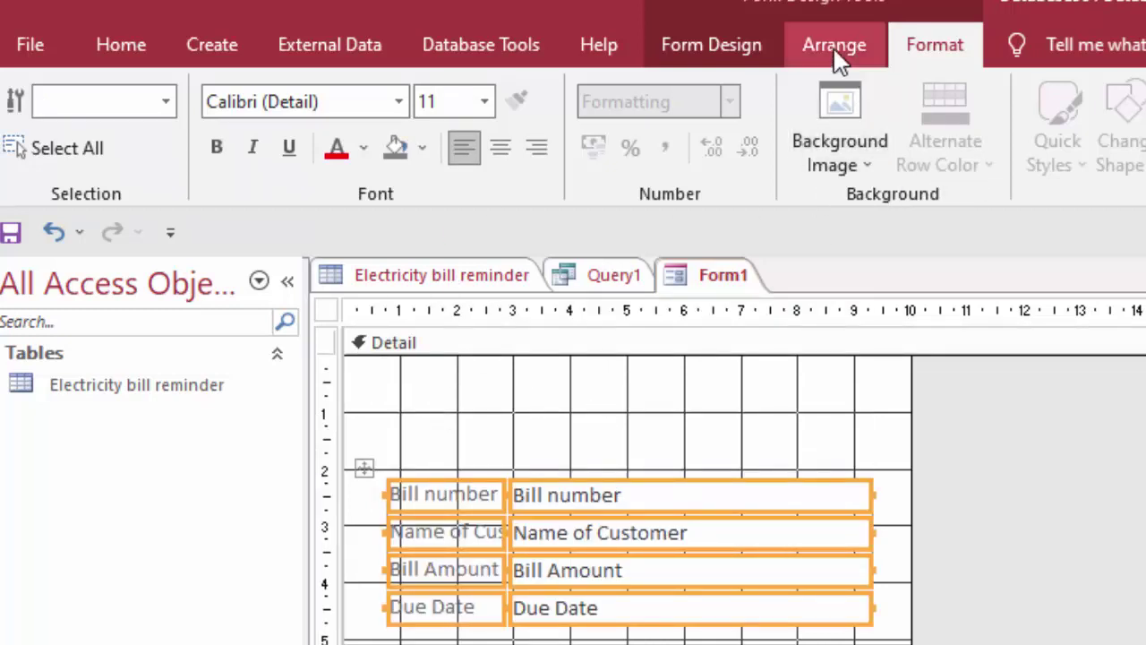
Step: Add a header title to Form1 reading 'Uttar Pradesh Vidyut Nigam Limited' in place of 'Form1'
click(673, 45)
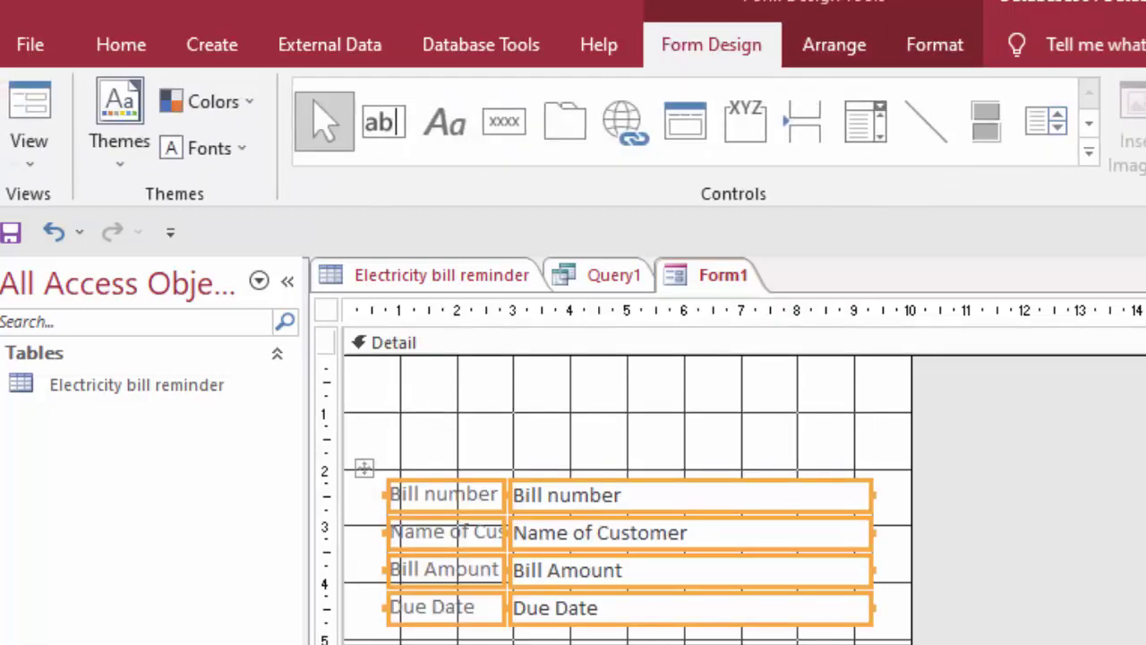
click(1137, 117)
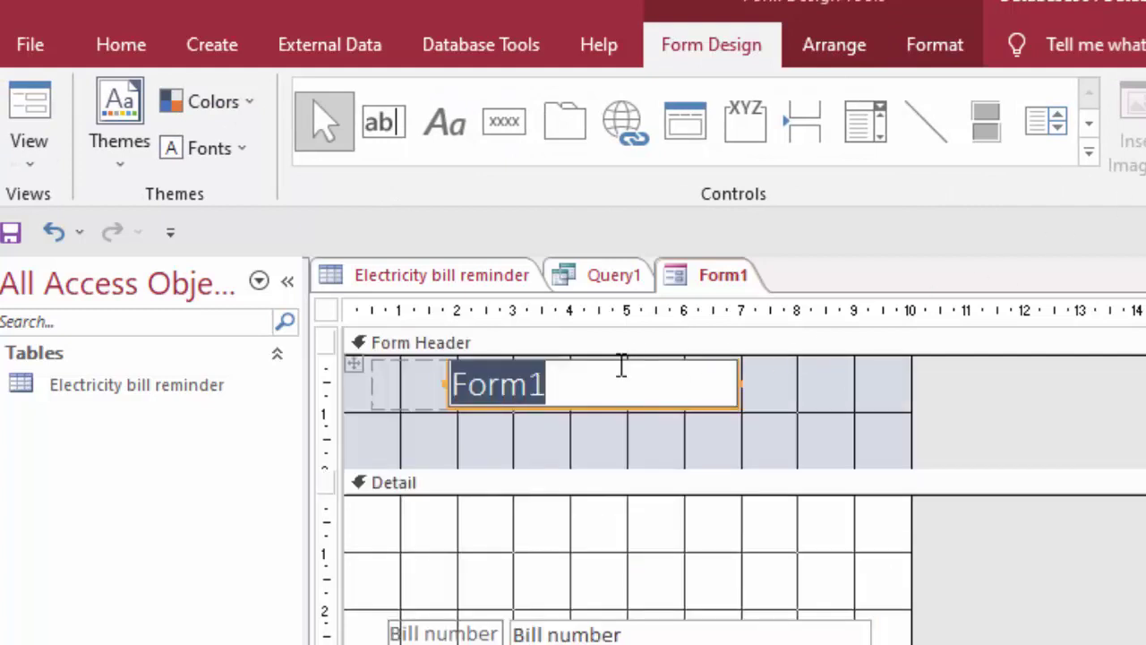
key(BackSpace)
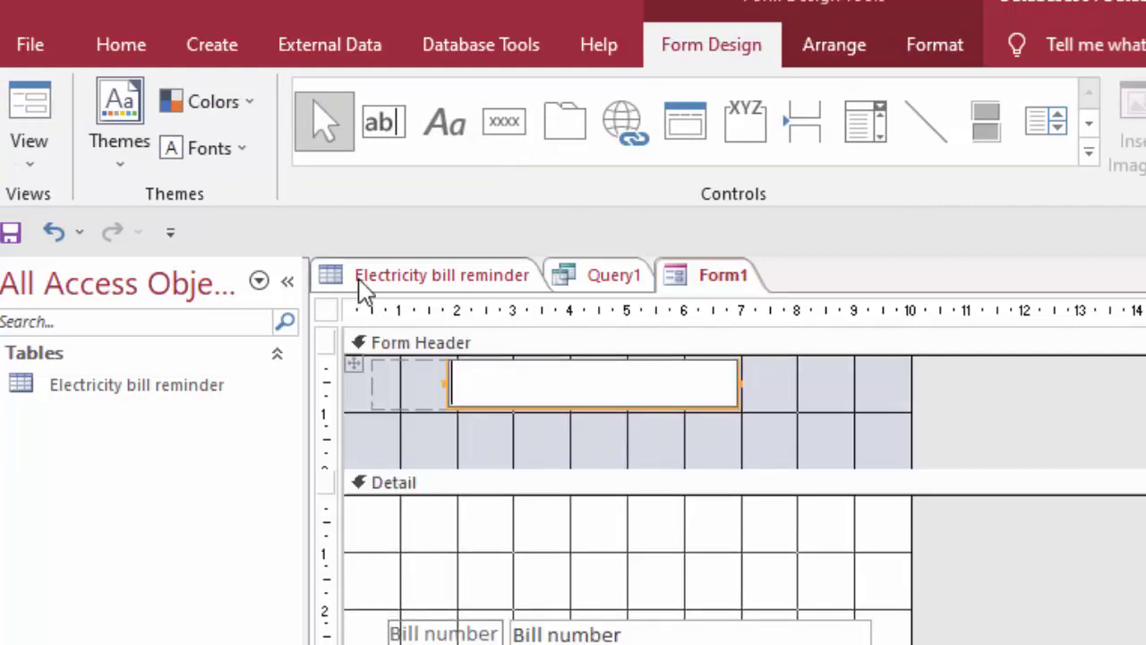
text(Uttar)
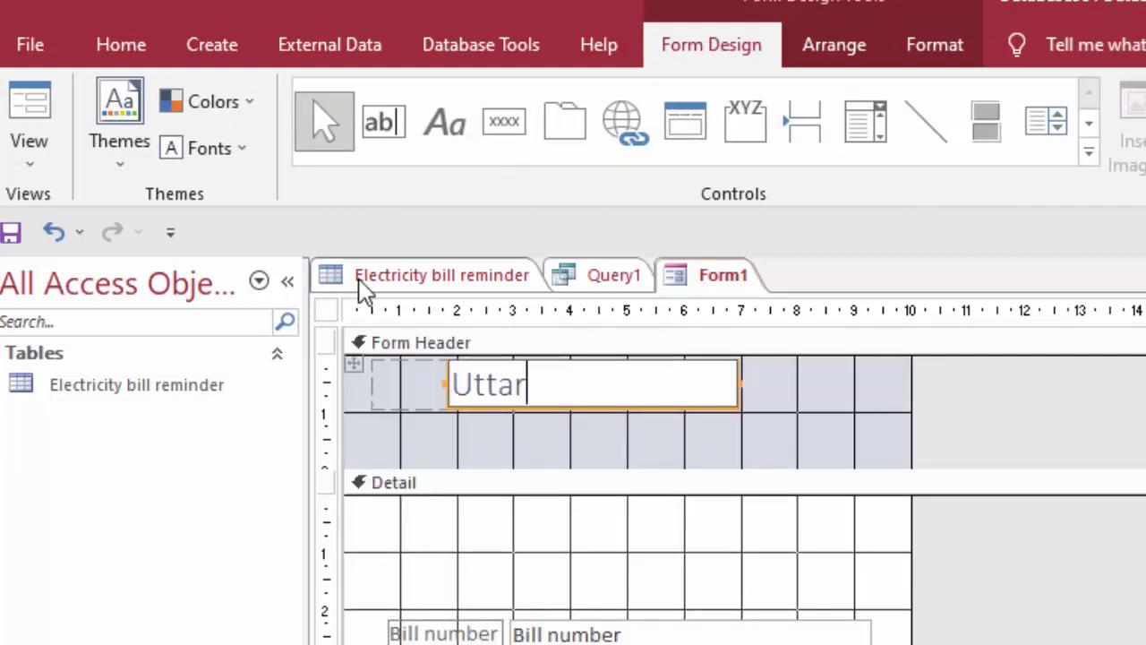
text( P)
text(radesh )
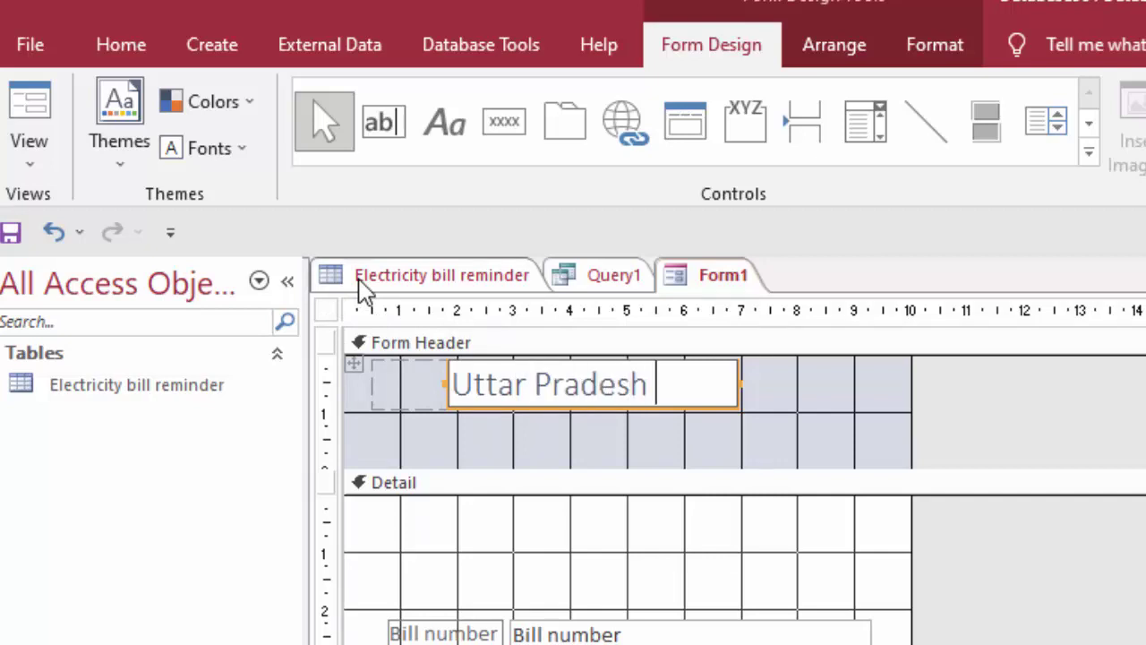
text(Vid)
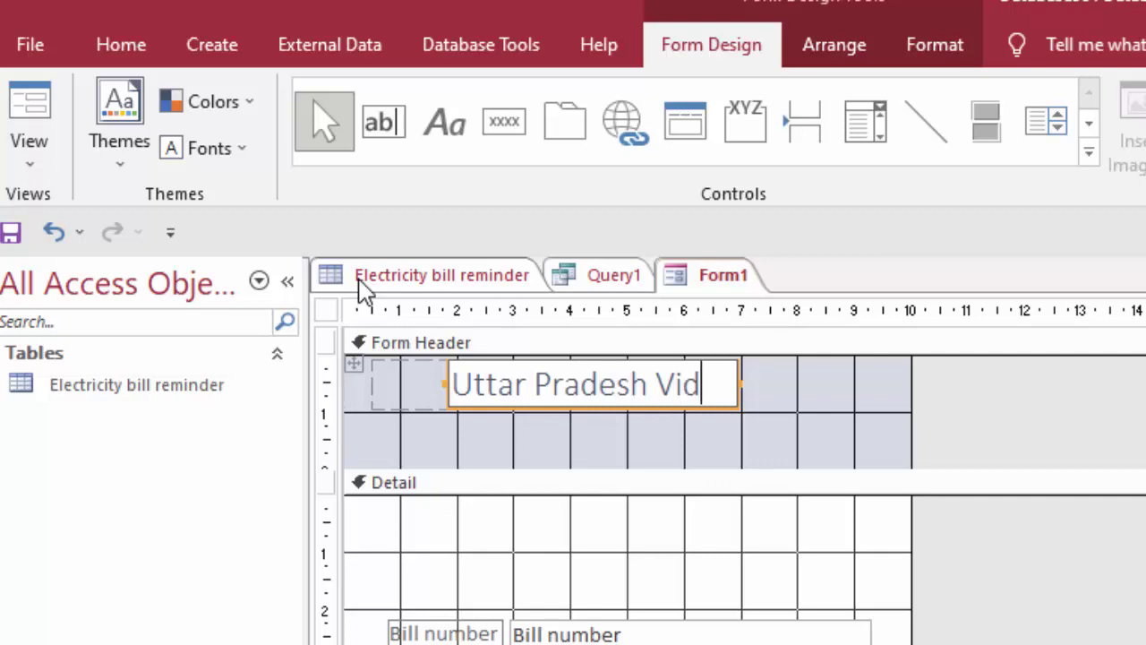
text(yut )
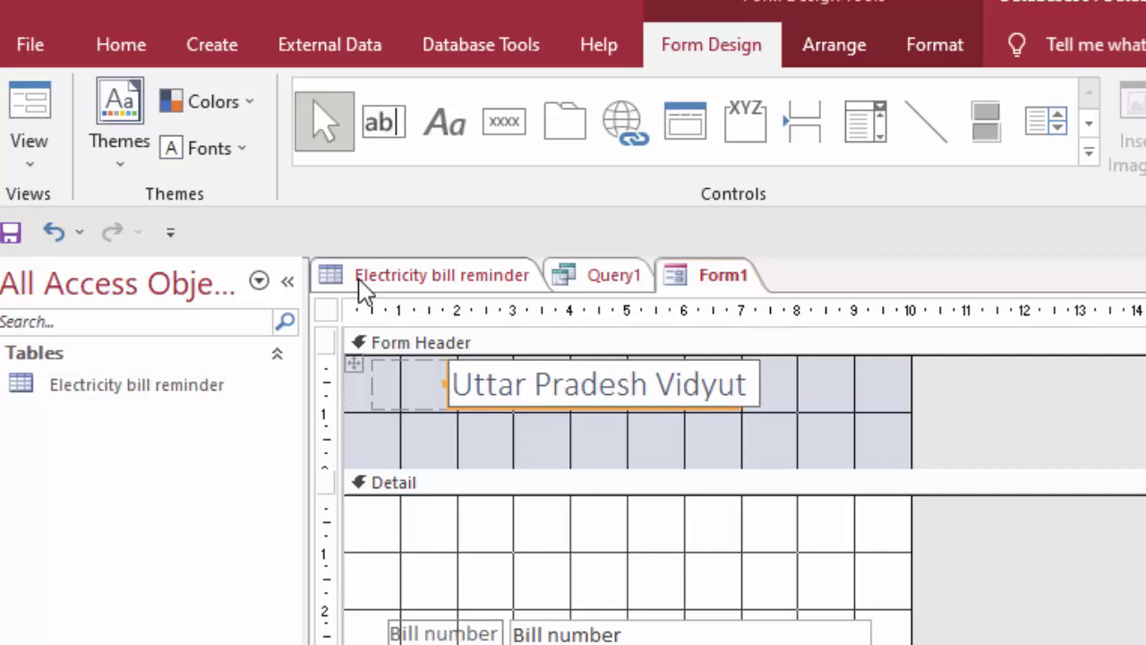
text(Nig)
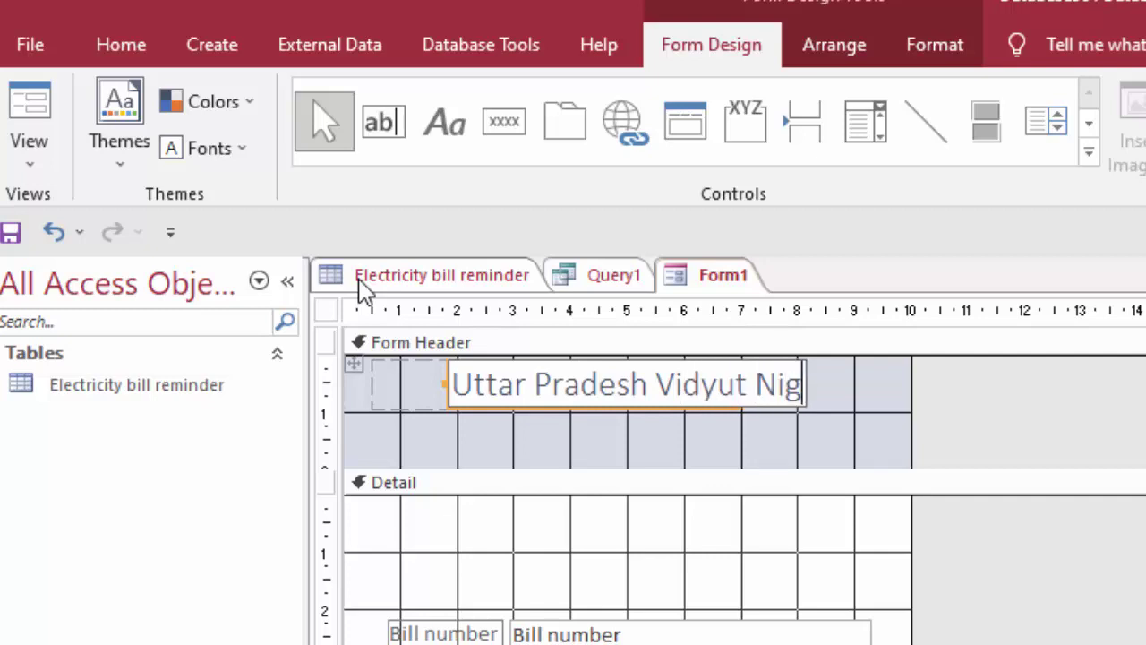
text(am Lim)
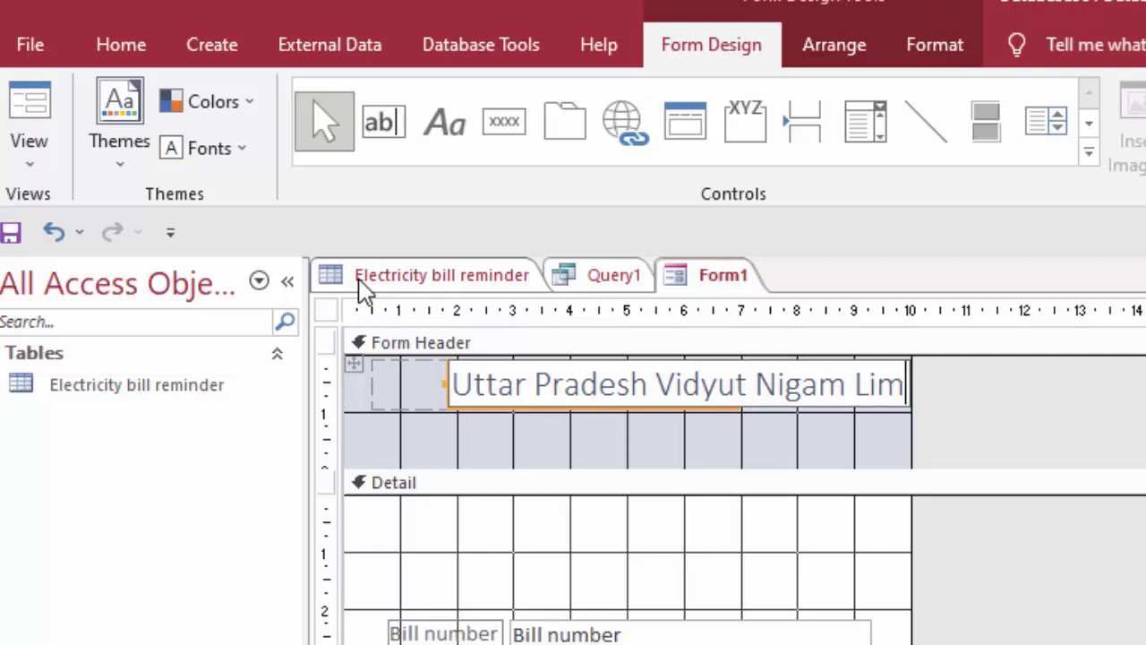
text(ited)
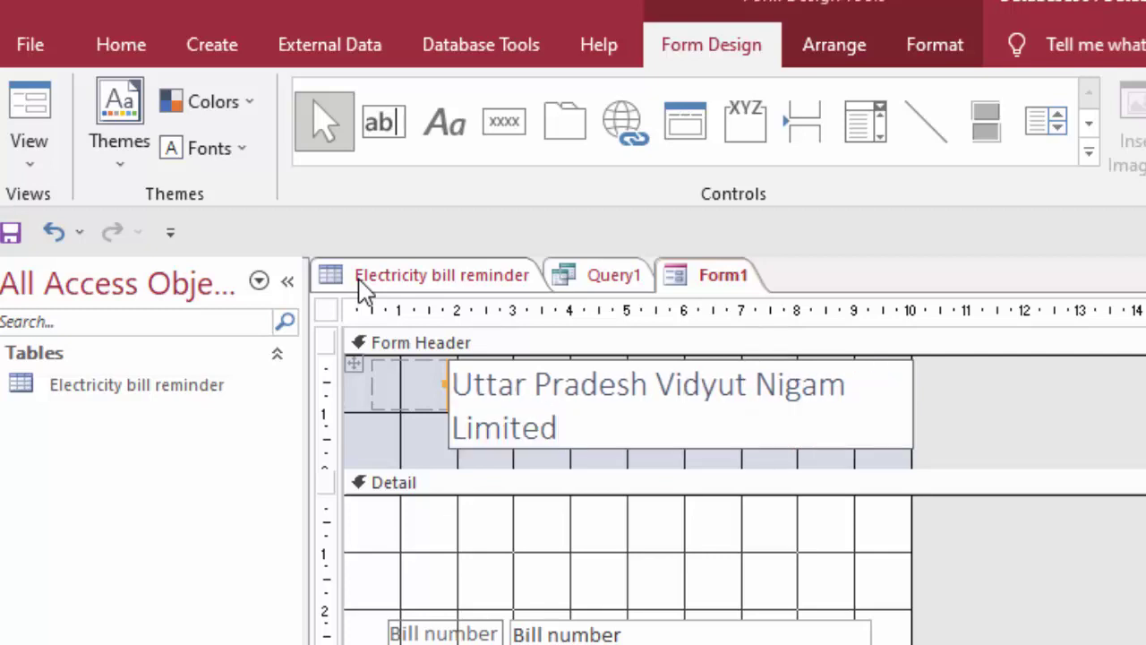
Step: Remove the empty logo placeholder and make the header title bold and red
click(419, 426)
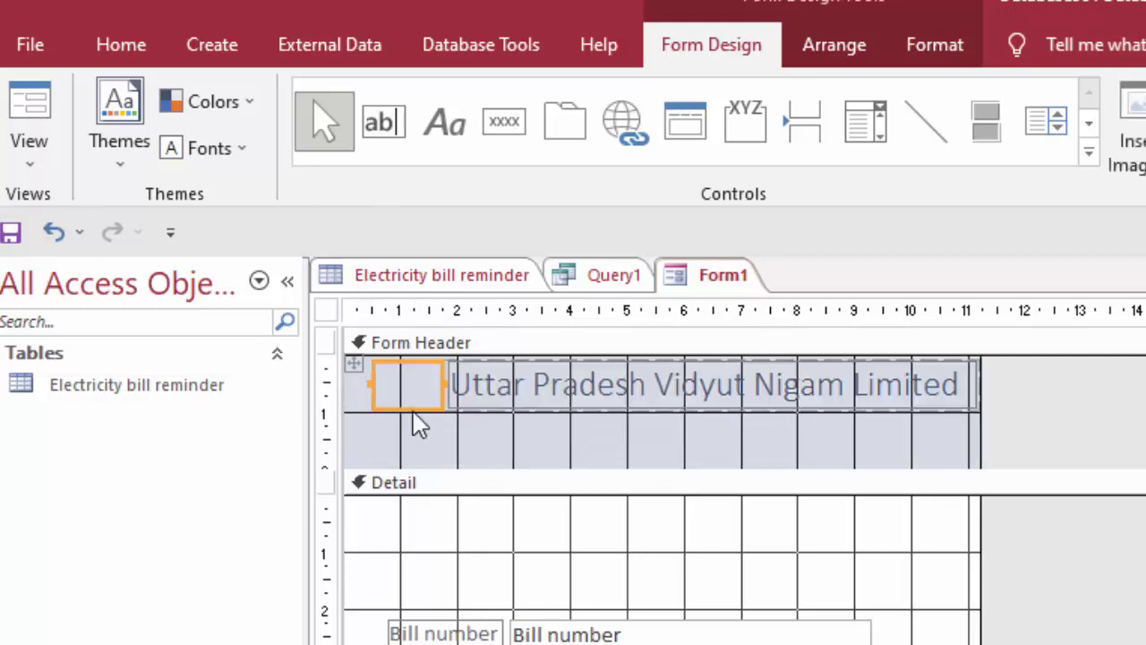
key(Delete)
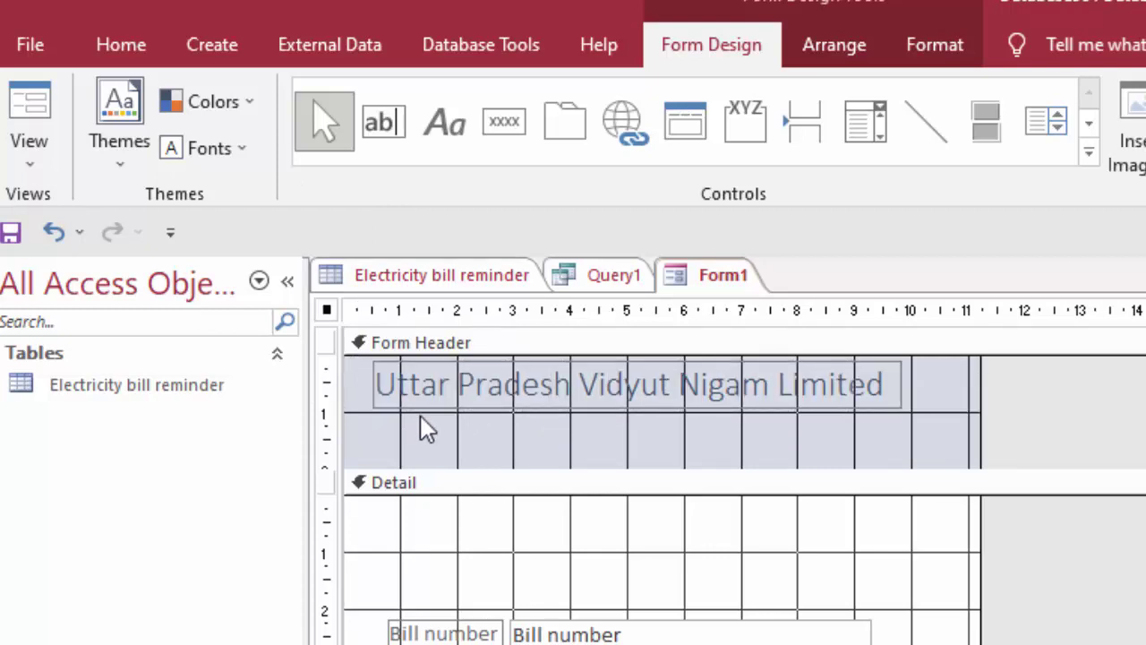
click(477, 403)
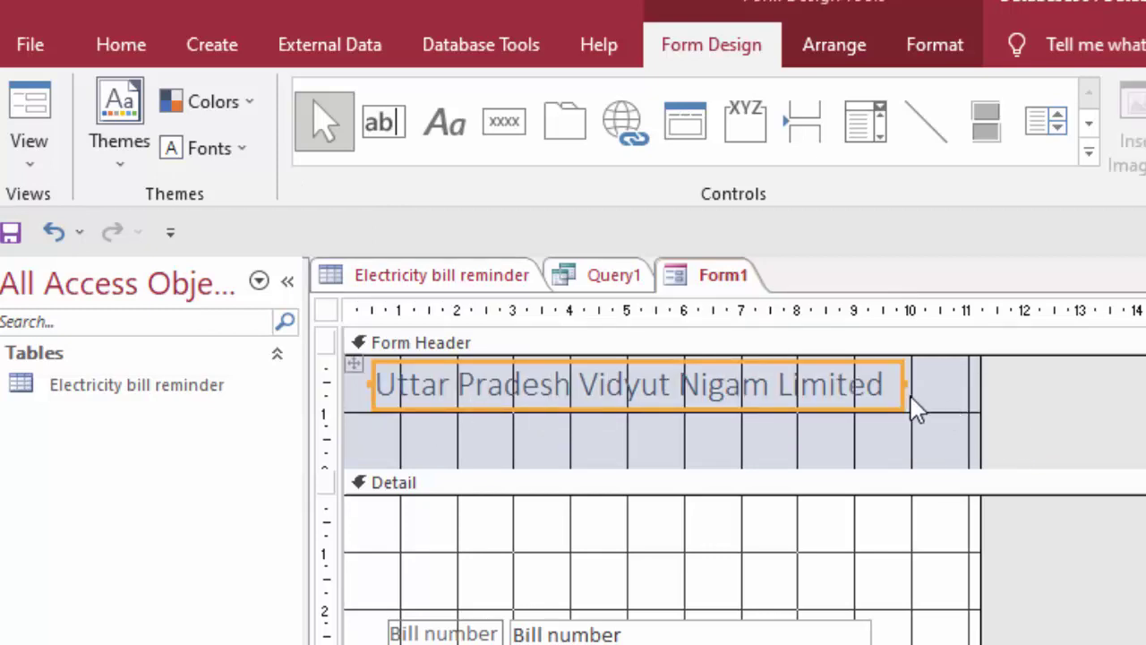
drag(895, 391, 469, 373)
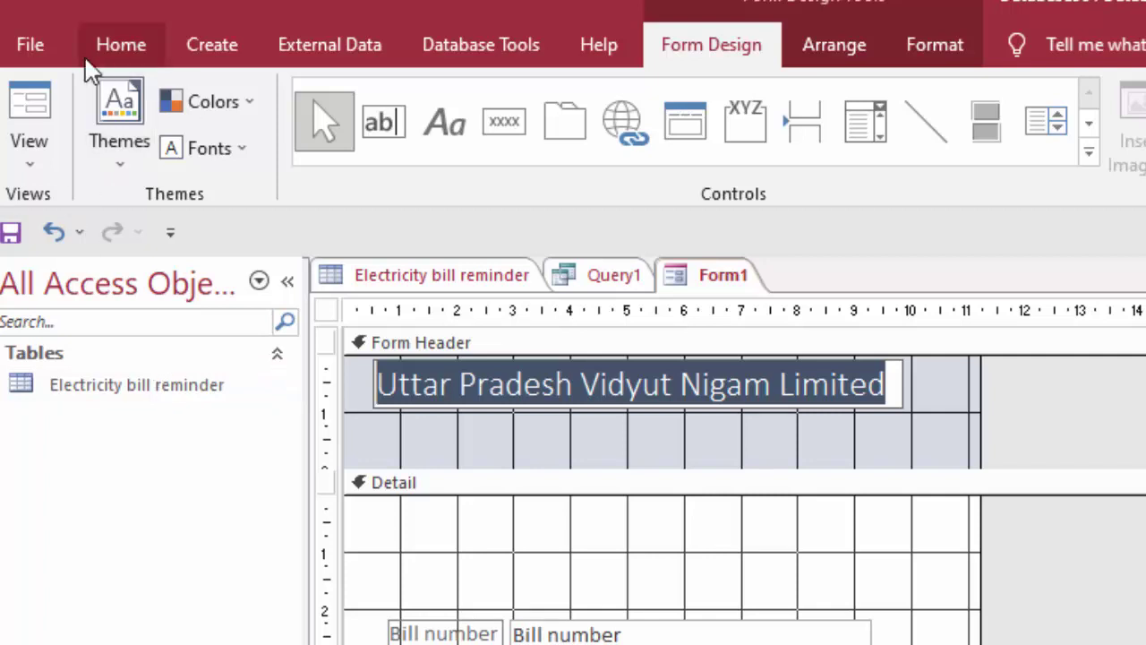
click(121, 45)
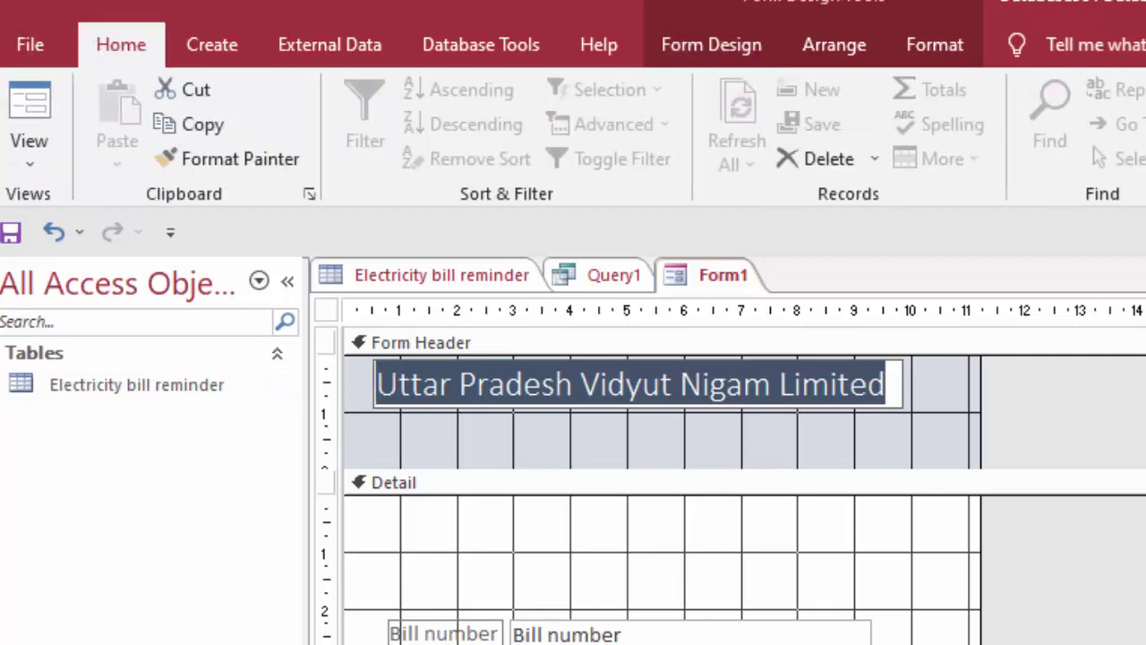
key(ctrl+b)
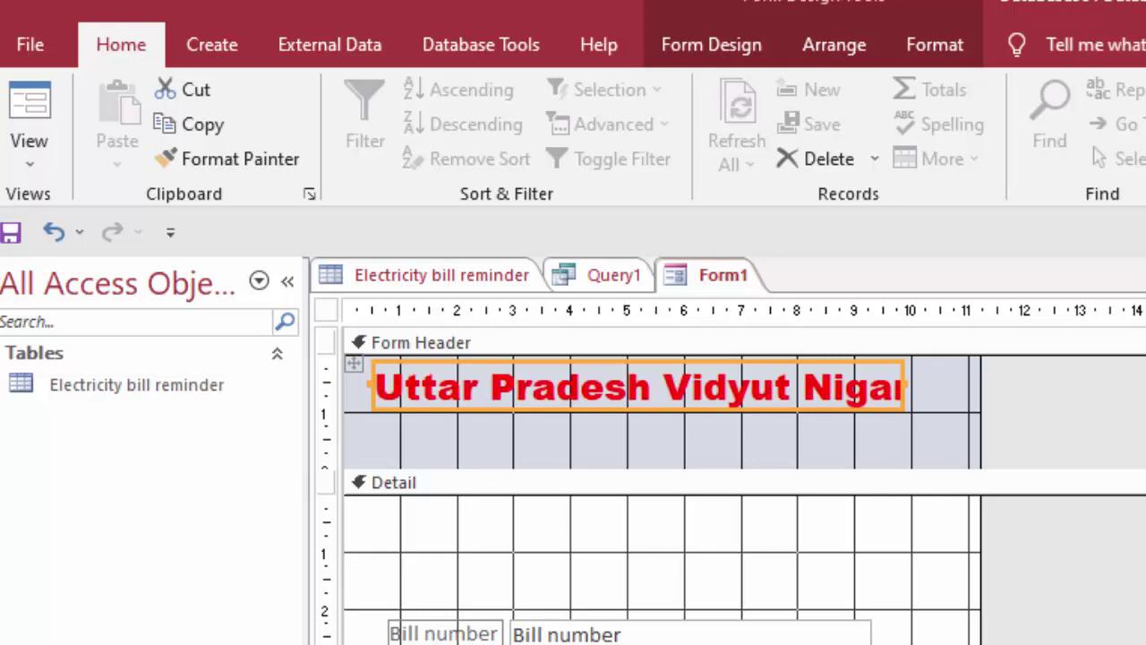
click(865, 436)
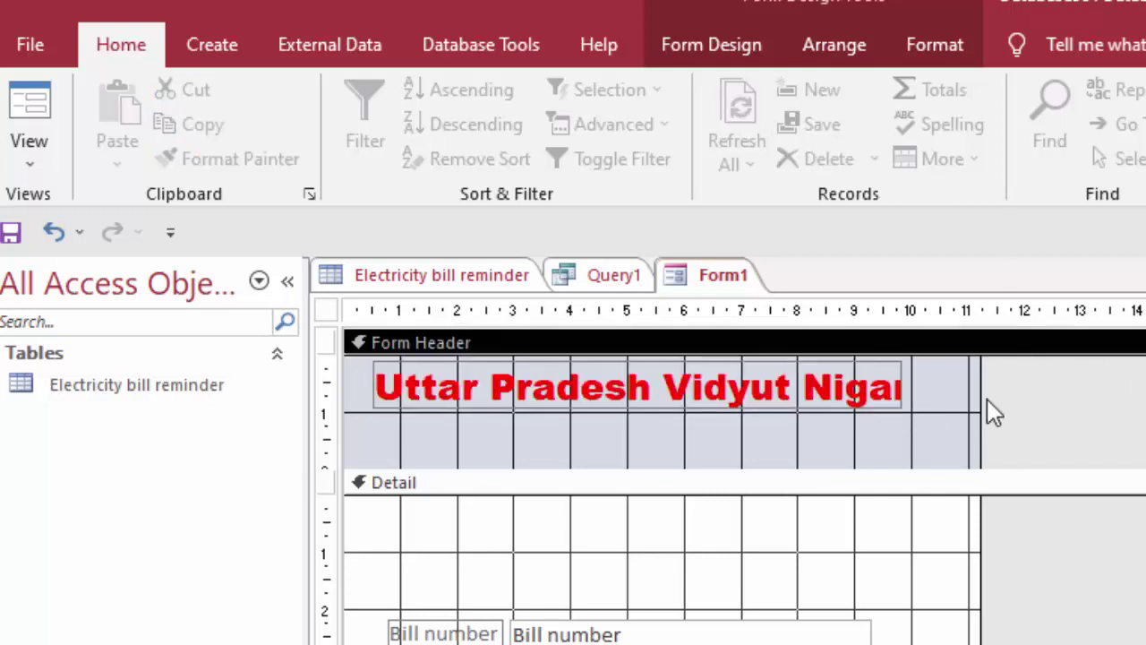
Step: Widen the title label to show 'Nigam Limited' and move the bill fields up in Detail
click(903, 400)
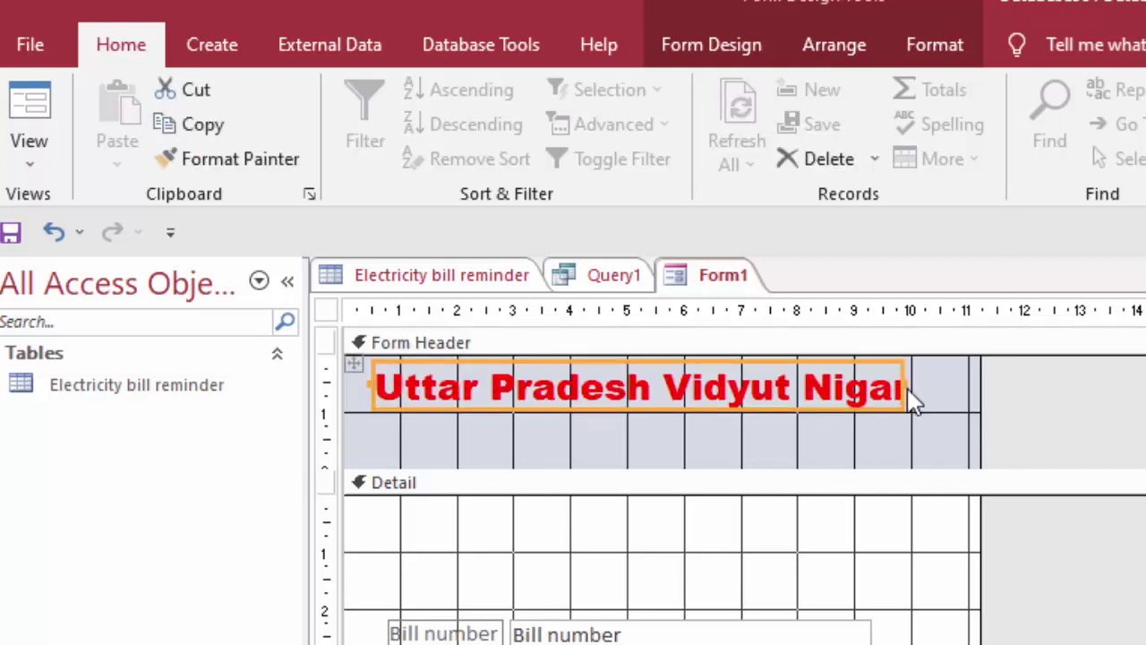
click(902, 391)
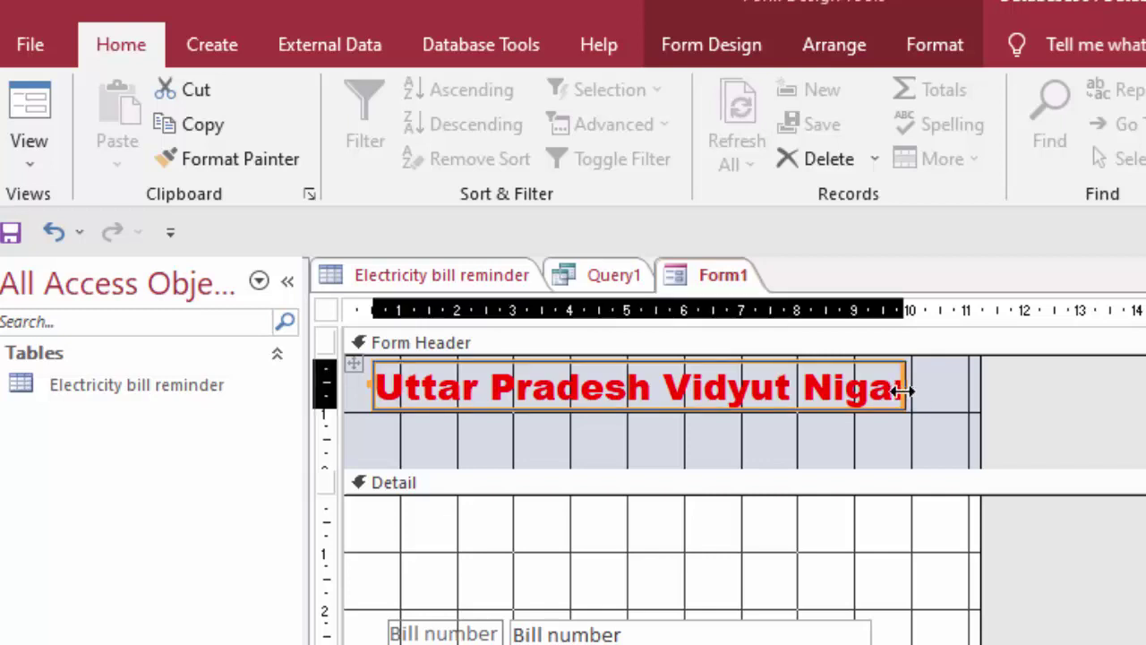
mouse_move(902, 391)
mouse_down()
mouse_move(958, 404)
mouse_move(1116, 490)
mouse_up()
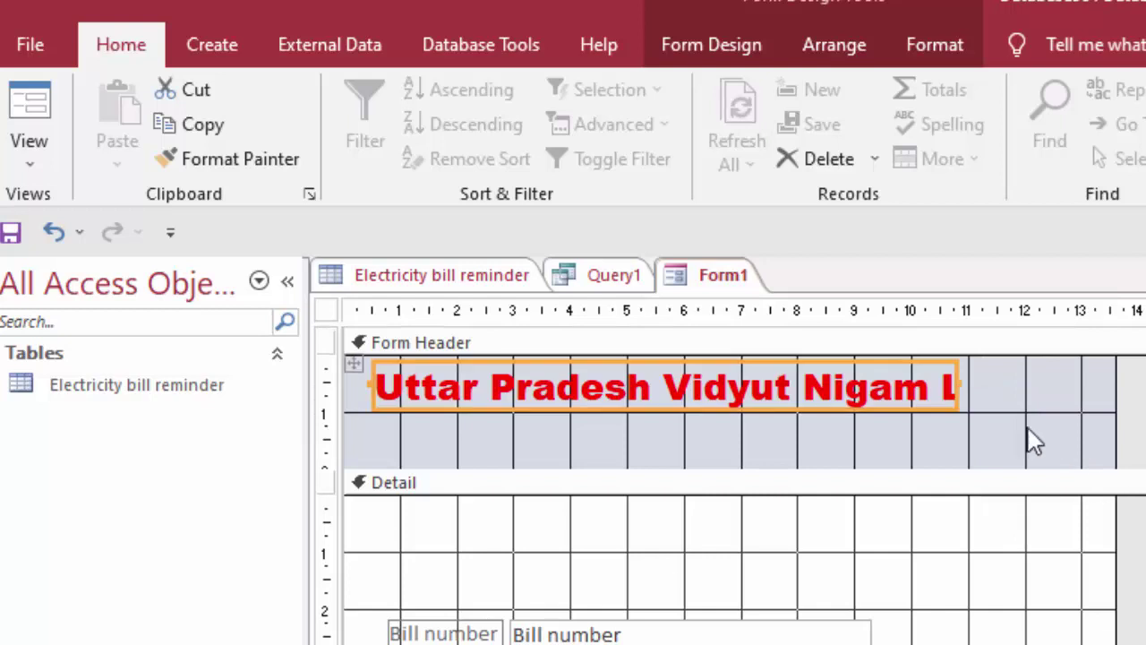
drag(956, 389, 1081, 432)
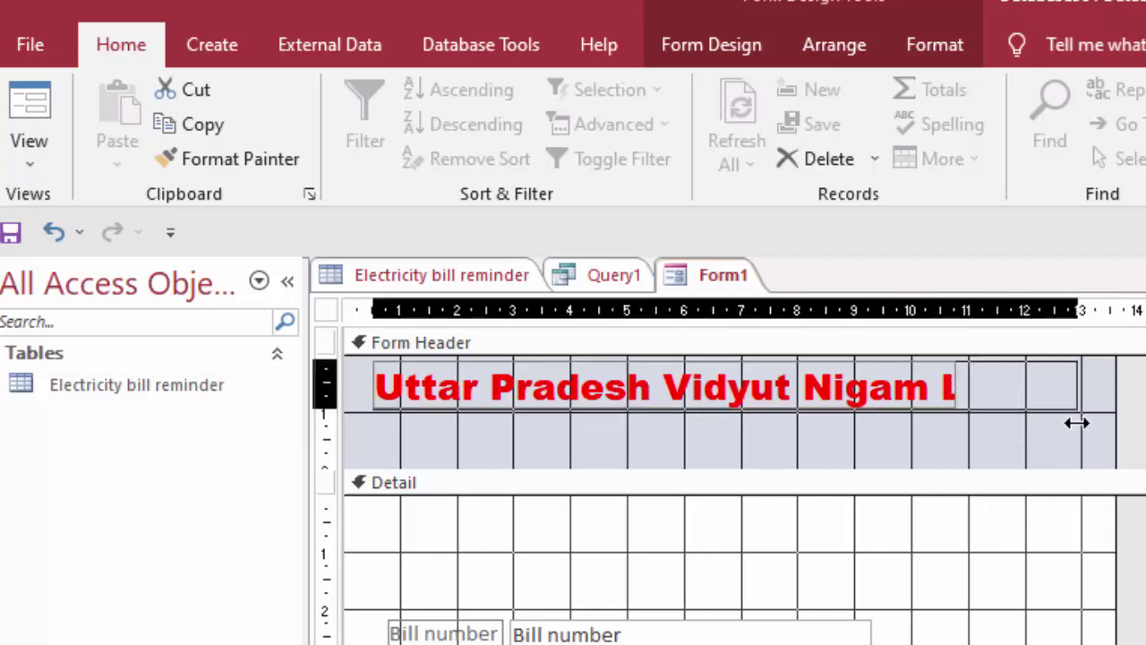
drag(1081, 385, 1106, 400)
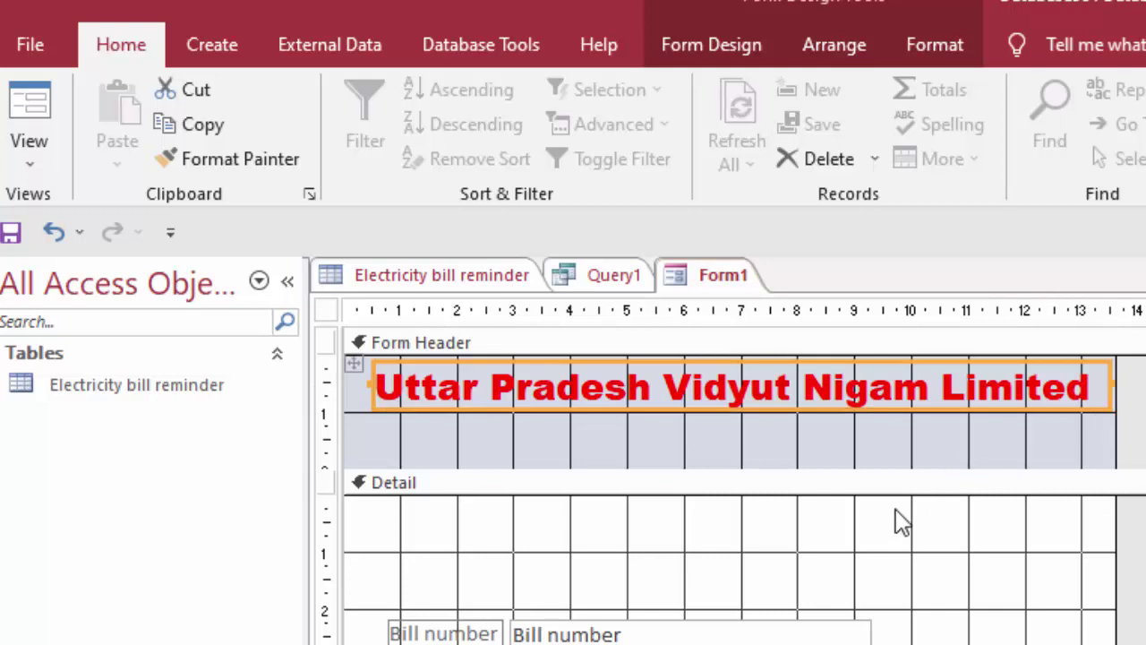
drag(922, 640, 366, 613)
drag(618, 633, 615, 525)
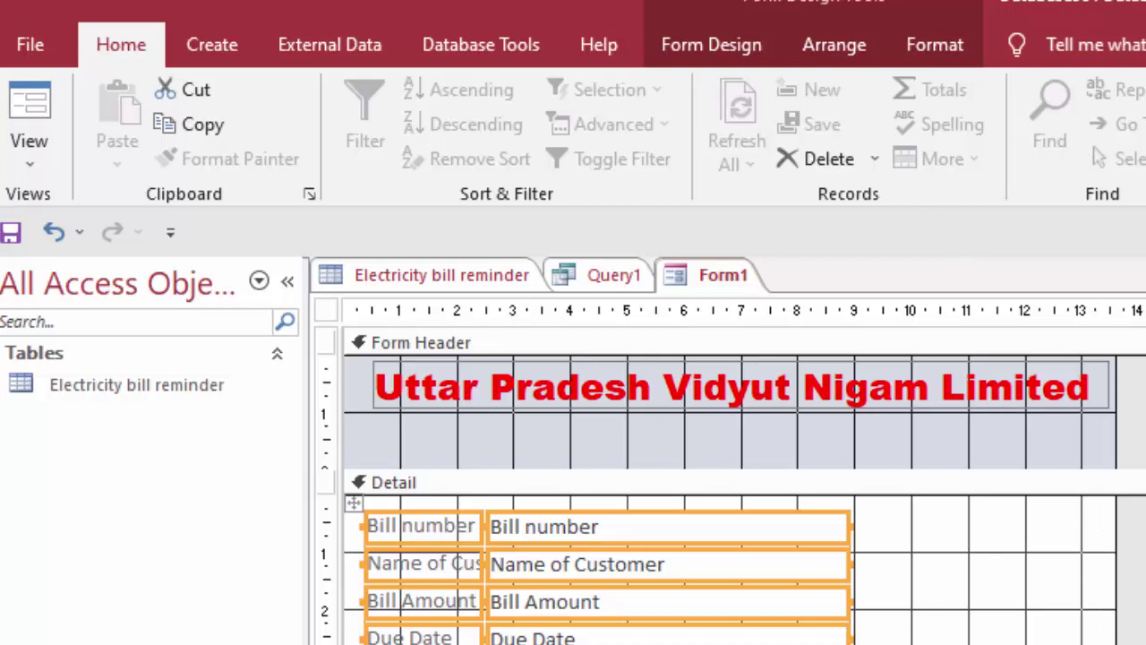
Step: Select the Detail section, then drag-select all its bill labels and field boxes
click(759, 62)
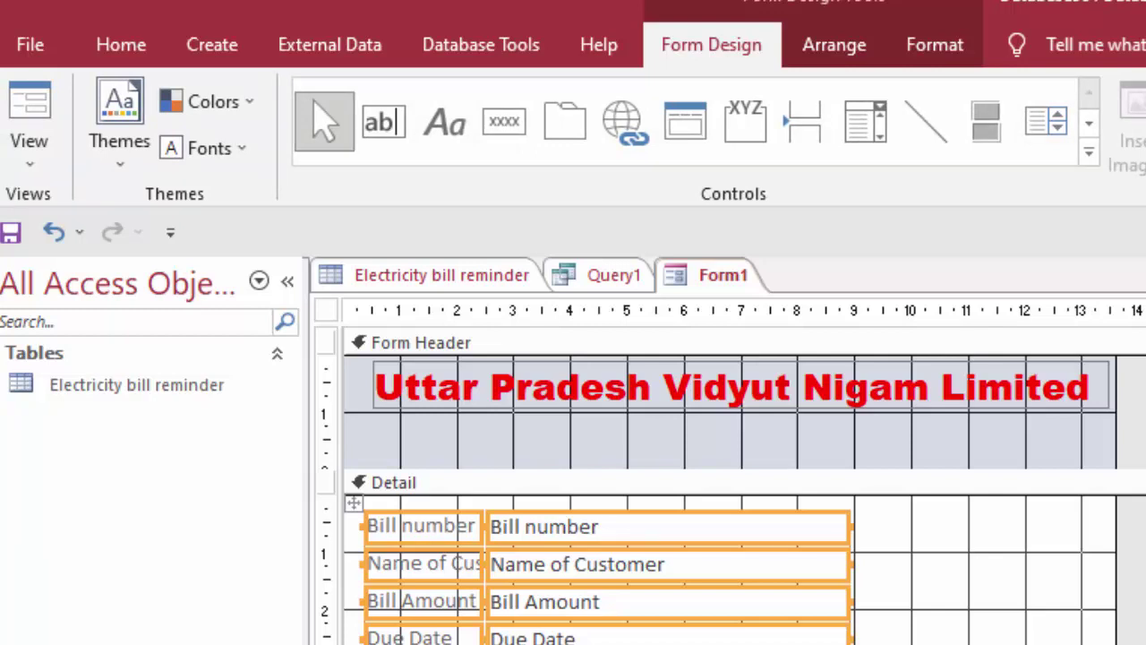
click(326, 308)
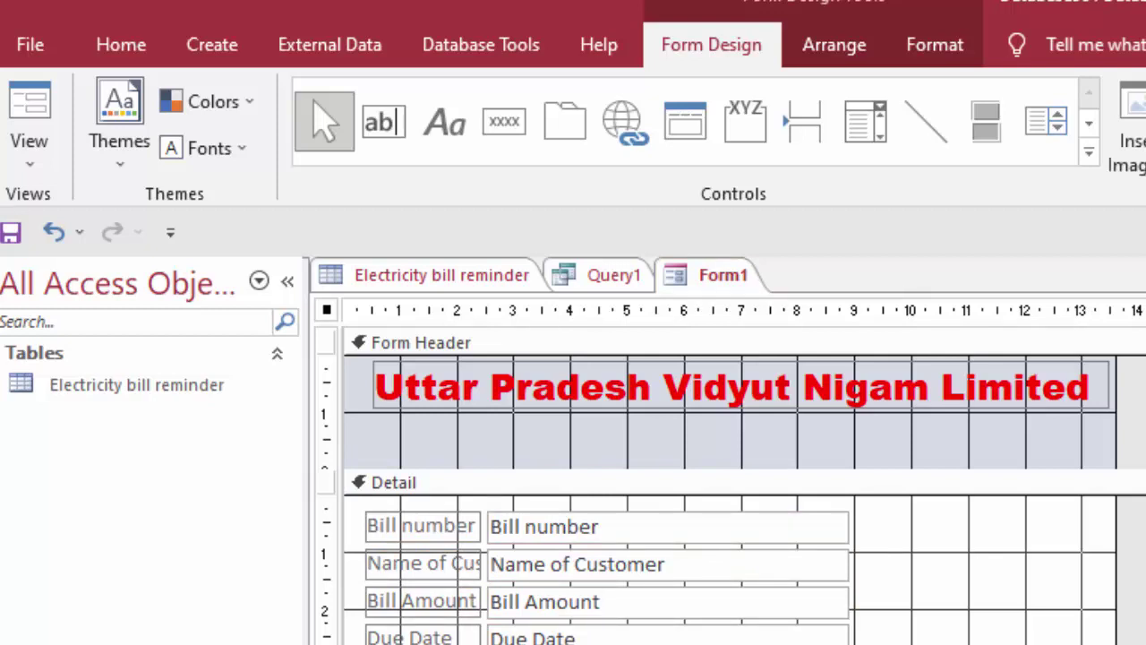
click(985, 602)
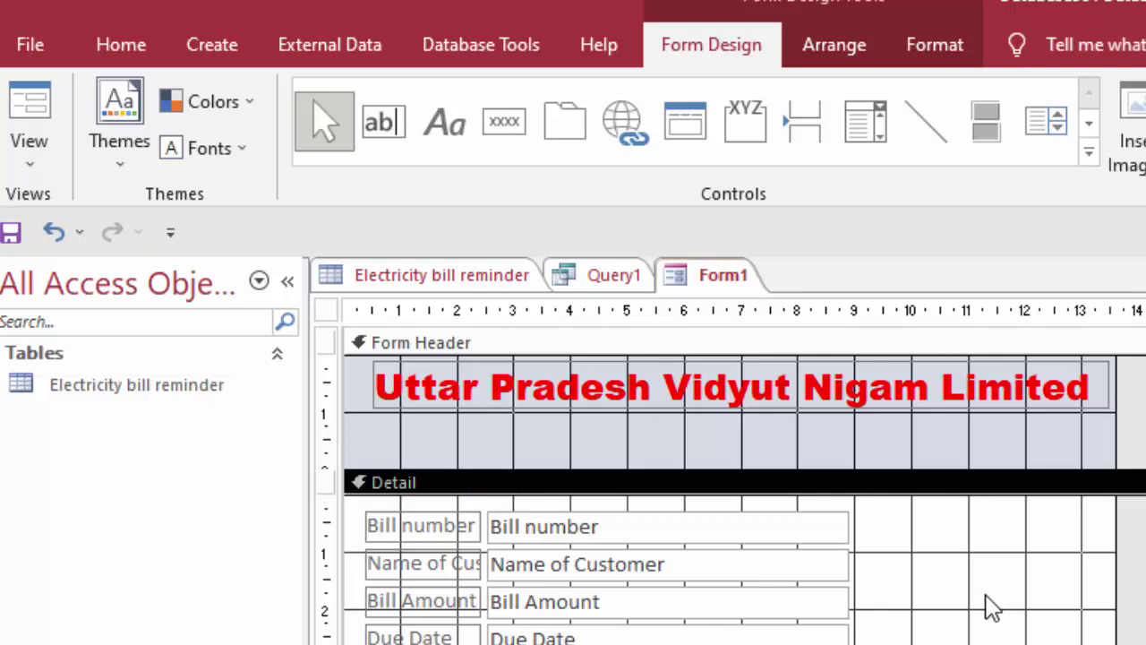
click(107, 45)
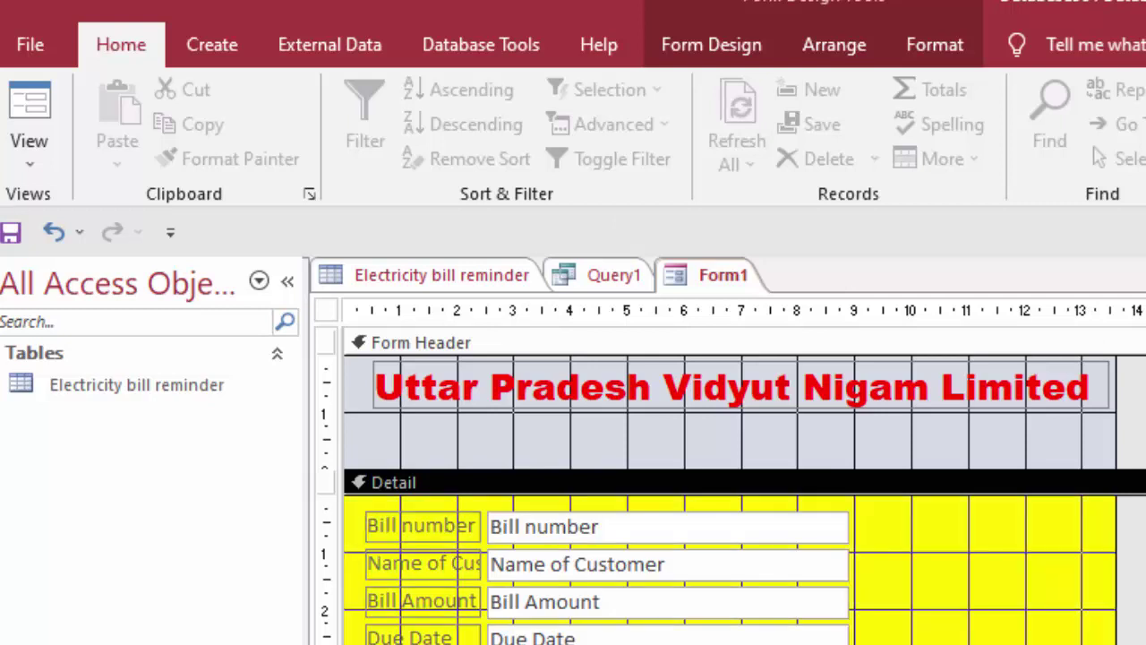
mouse_move(927, 617)
mouse_down()
mouse_move(3, 452)
mouse_move(2, 499)
mouse_up()
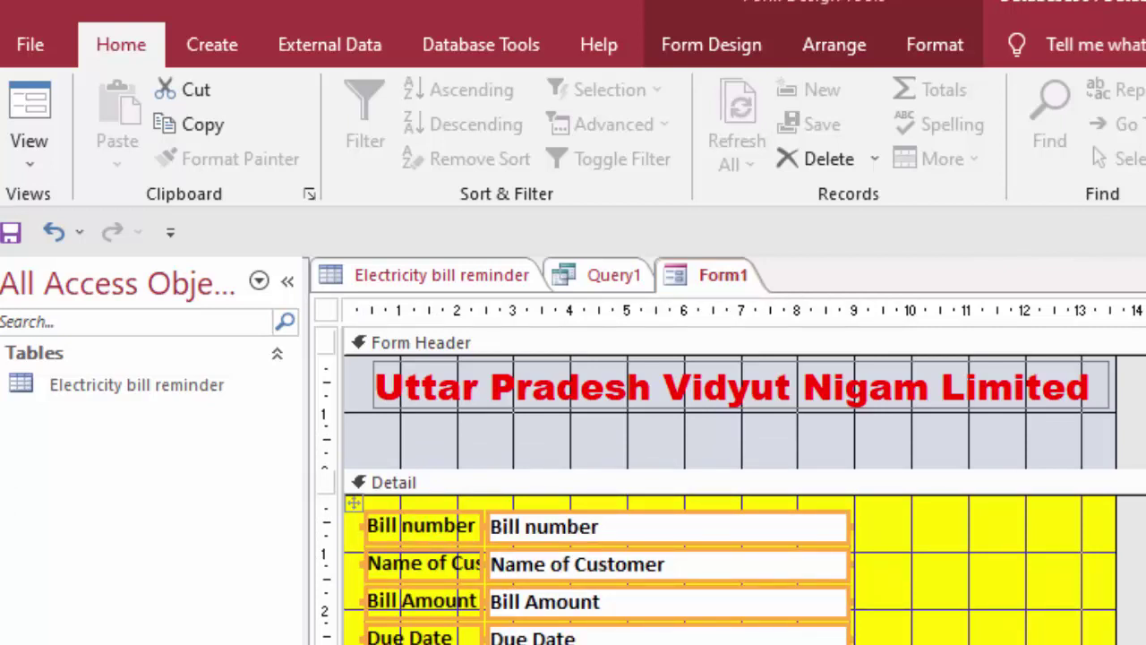
Step: Preview Form1 with its record data in a higher, taller window
click(26, 103)
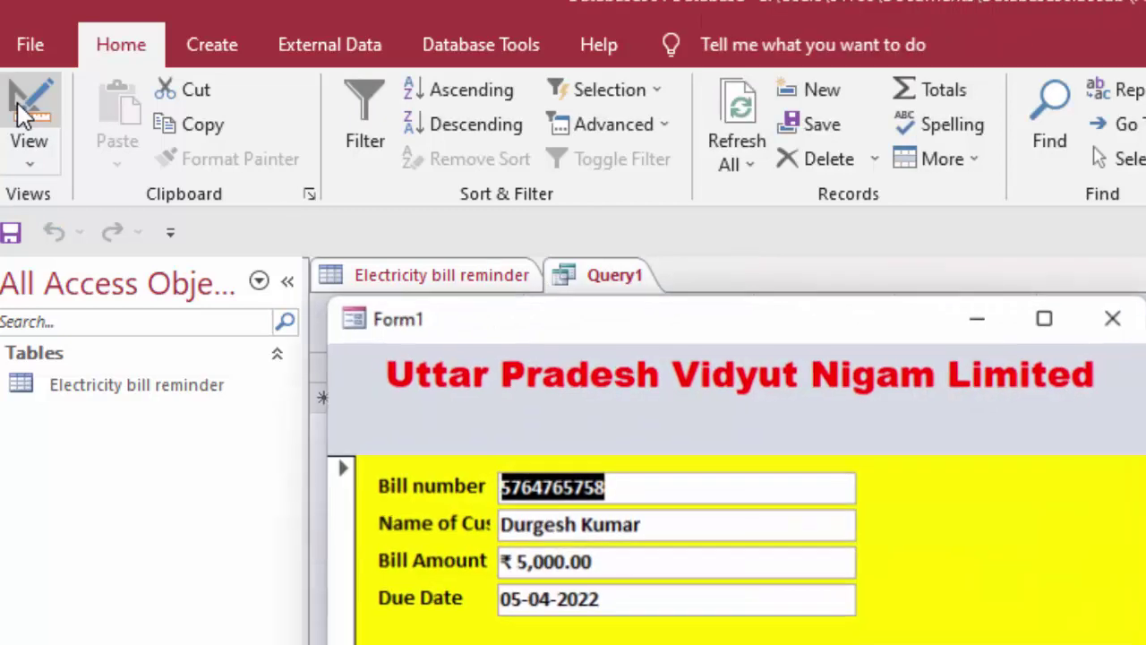
mouse_move(824, 320)
mouse_down()
mouse_move(803, 103)
mouse_move(648, 192)
mouse_move(845, 113)
mouse_move(997, 134)
mouse_up()
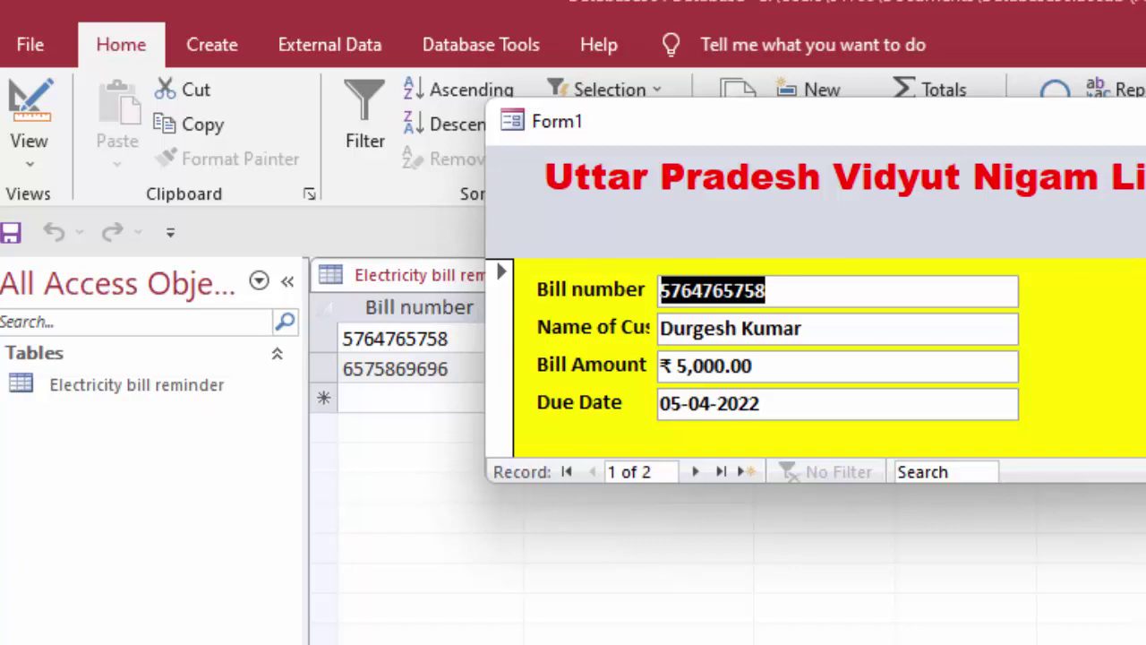
drag(806, 482, 806, 644)
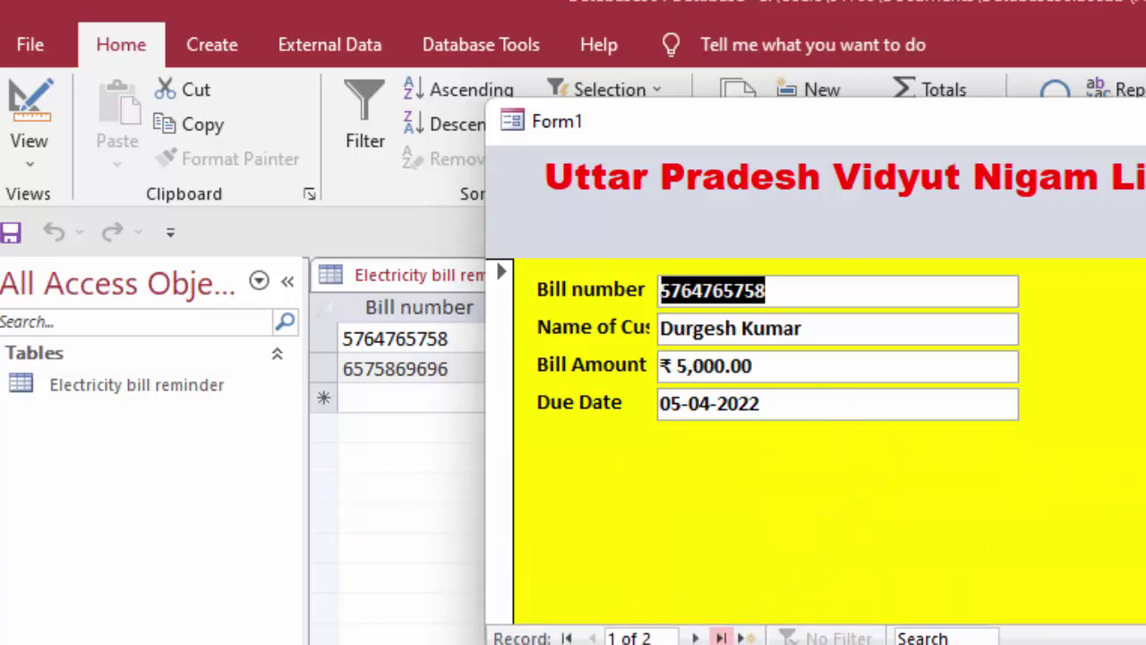
Step: Step to Ram's bill and a blank new record, then close Form1 without saving
click(695, 637)
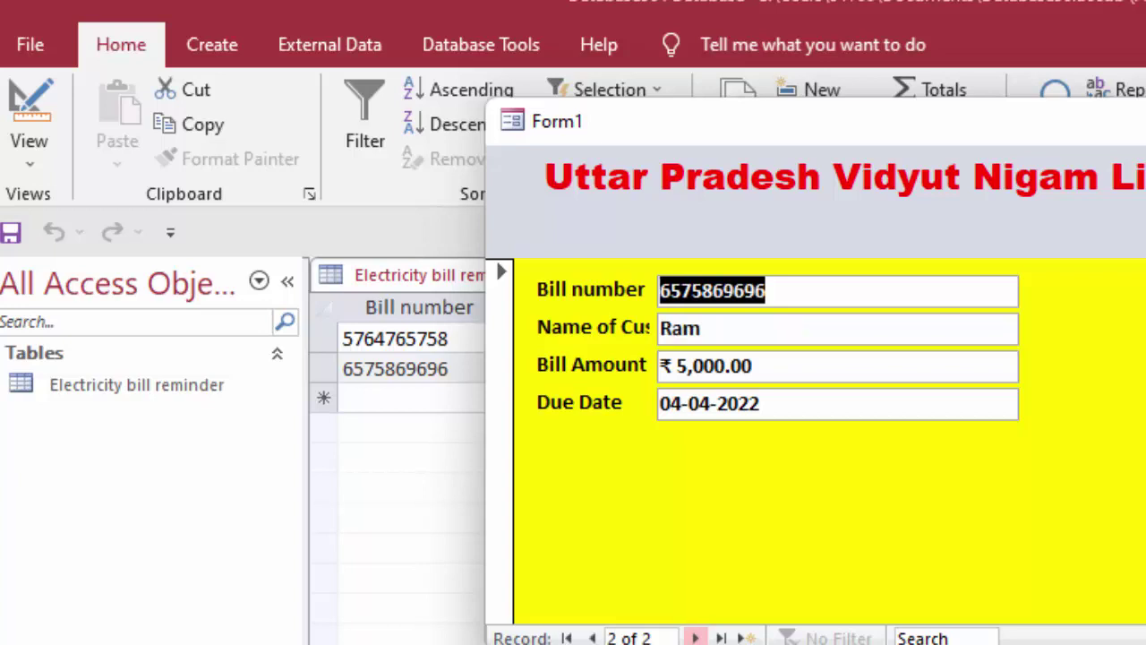
click(694, 637)
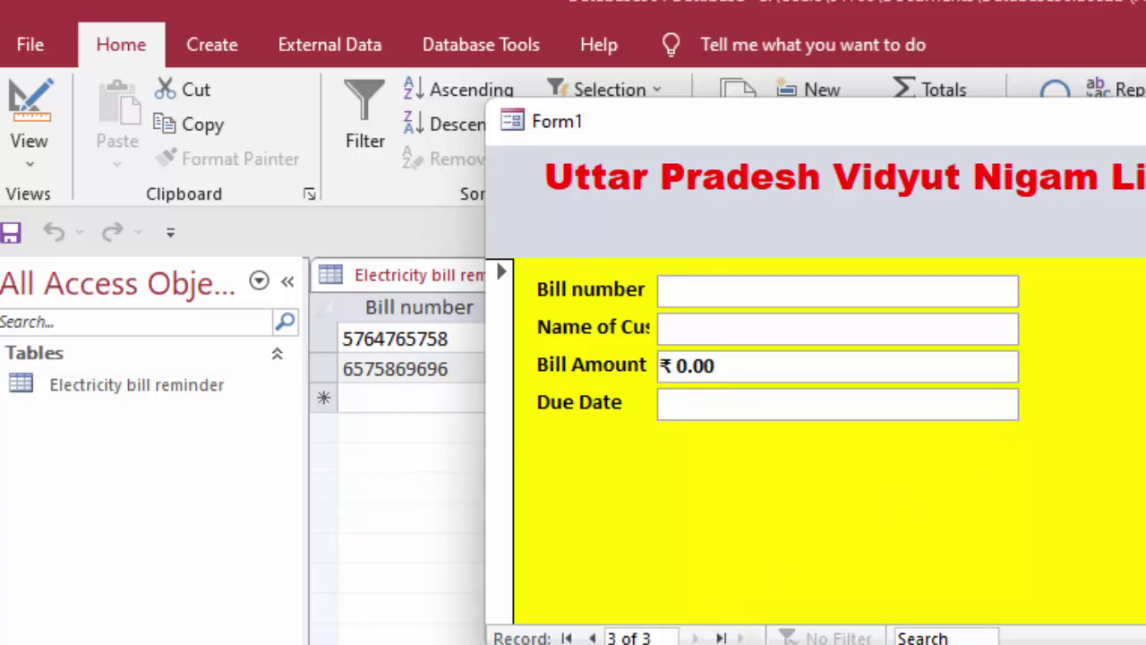
key(ctrl+w)
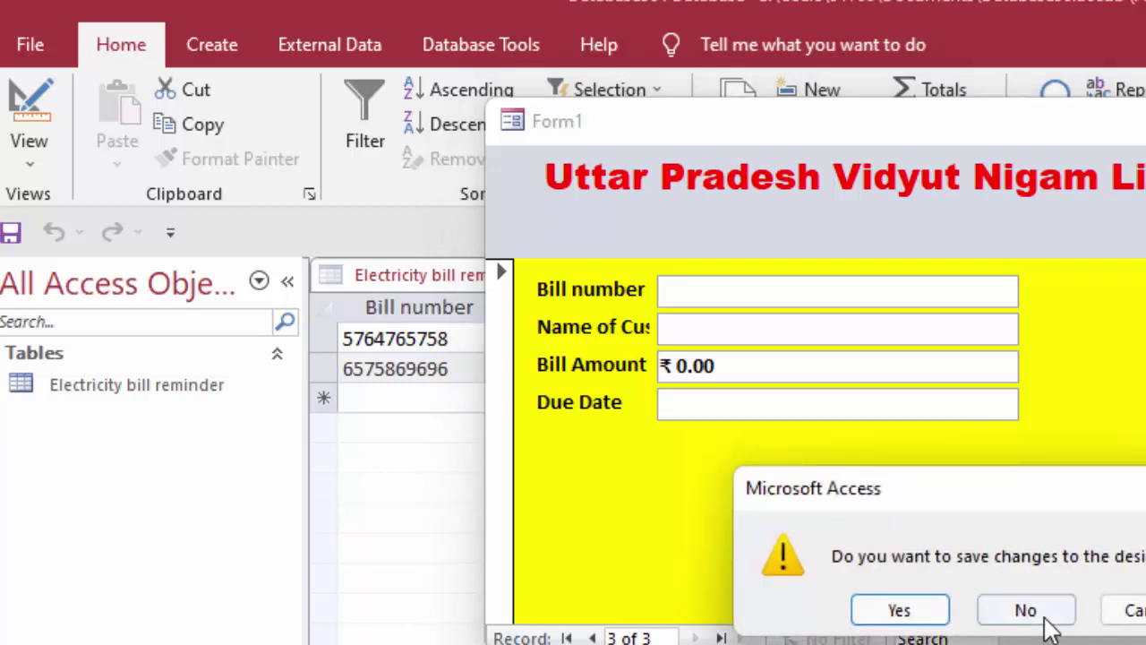
click(1044, 622)
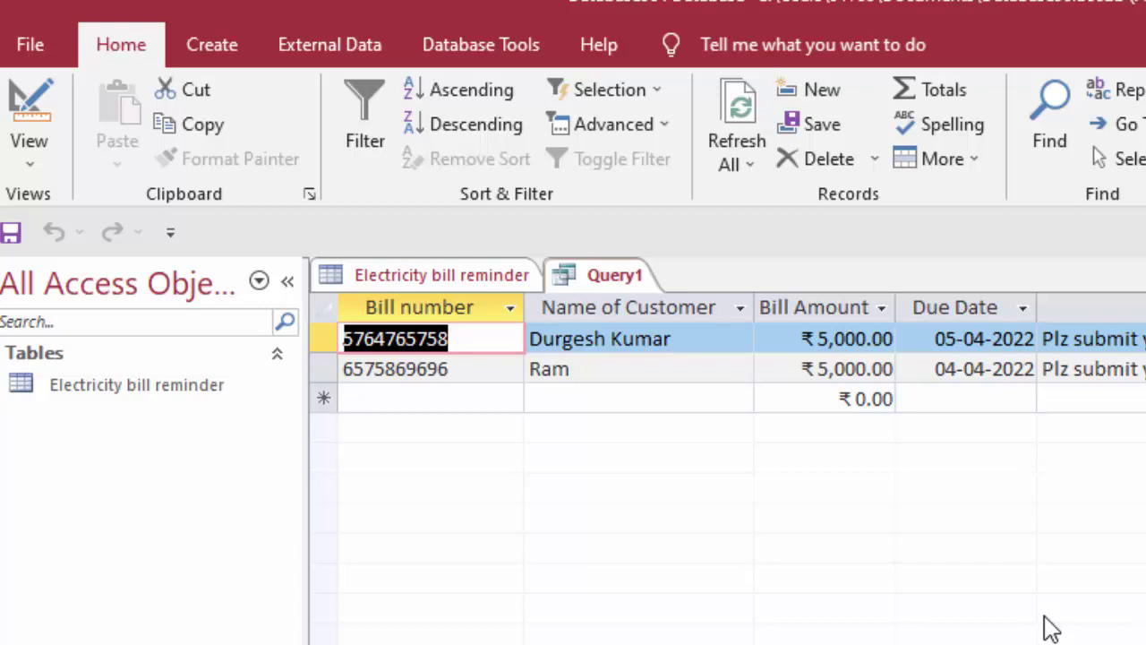
Step: Save Query1 under the name 'Remider'
right_click(584, 285)
click(624, 295)
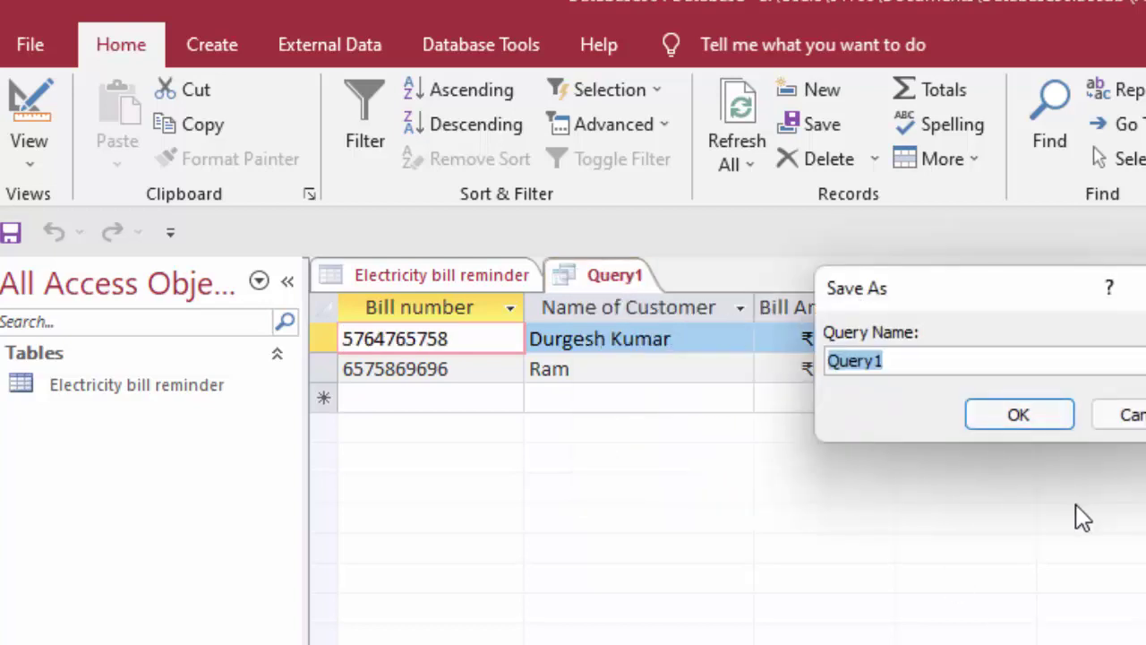
key(BackSpace)
text(Re)
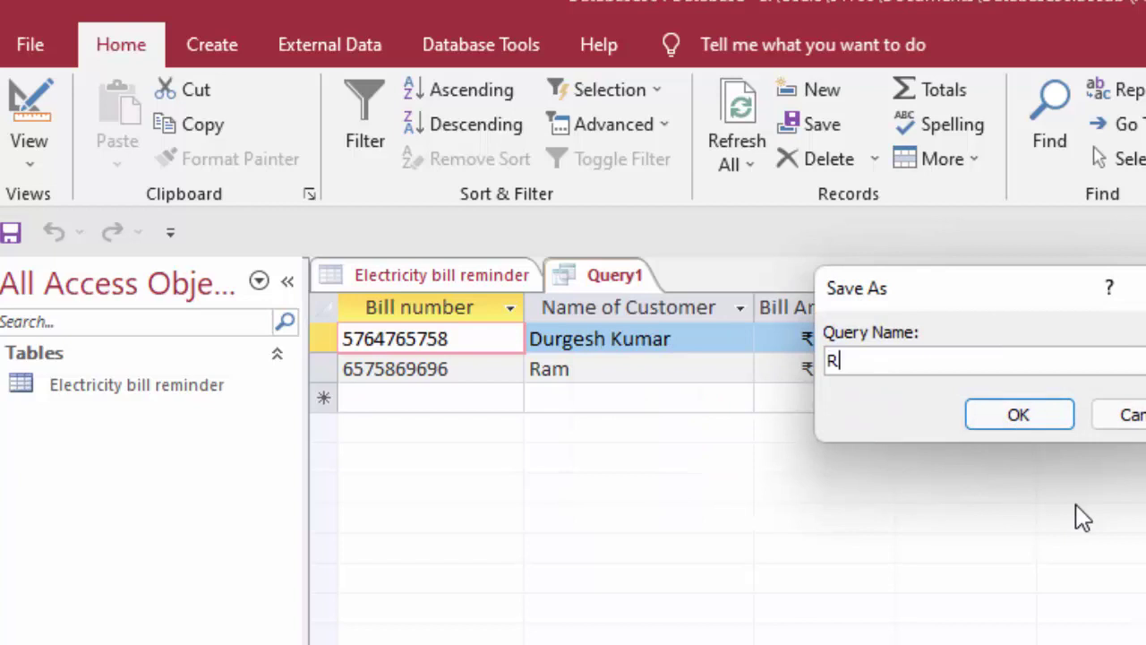
text(mider)
key(Return)
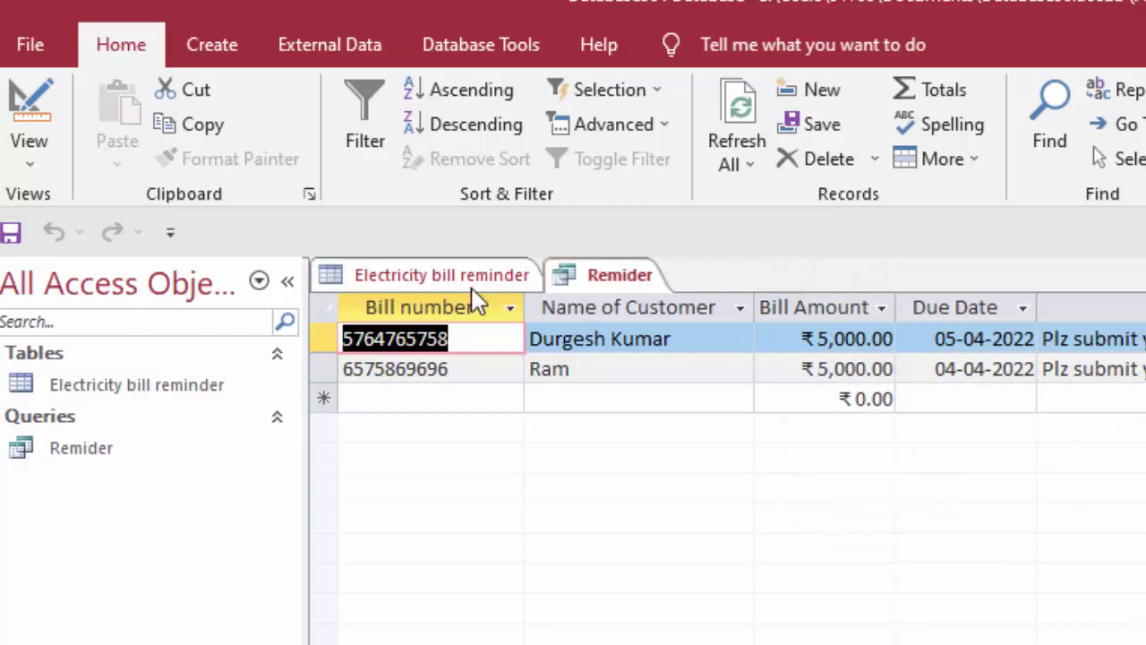
Step: Create a blank form, then close it unused
click(212, 45)
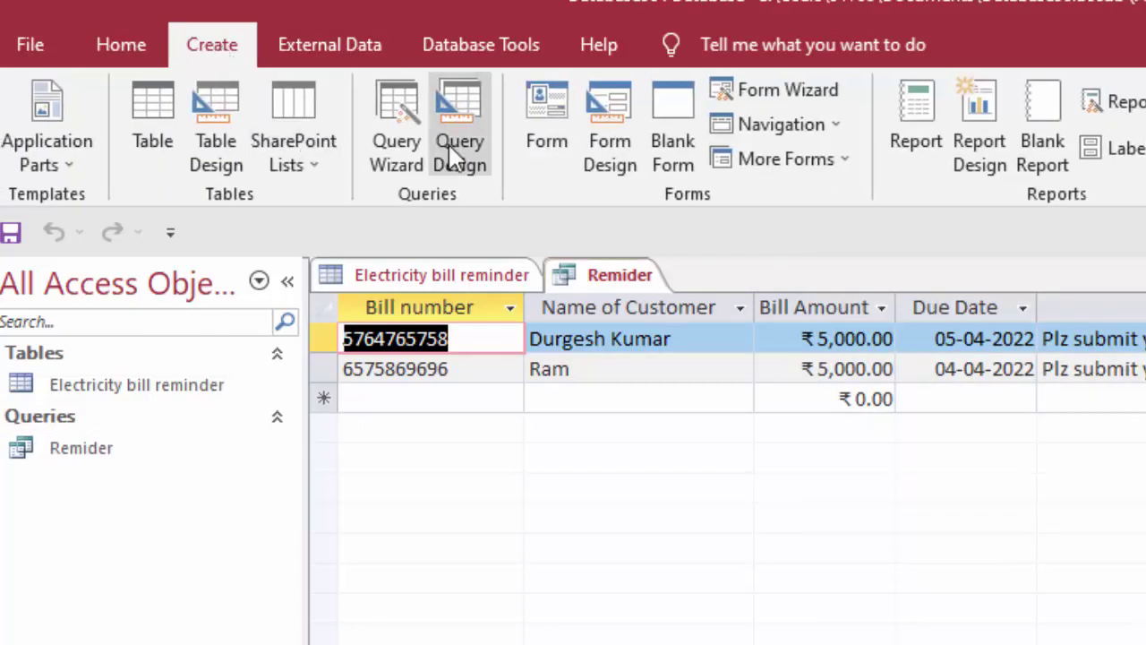
click(678, 121)
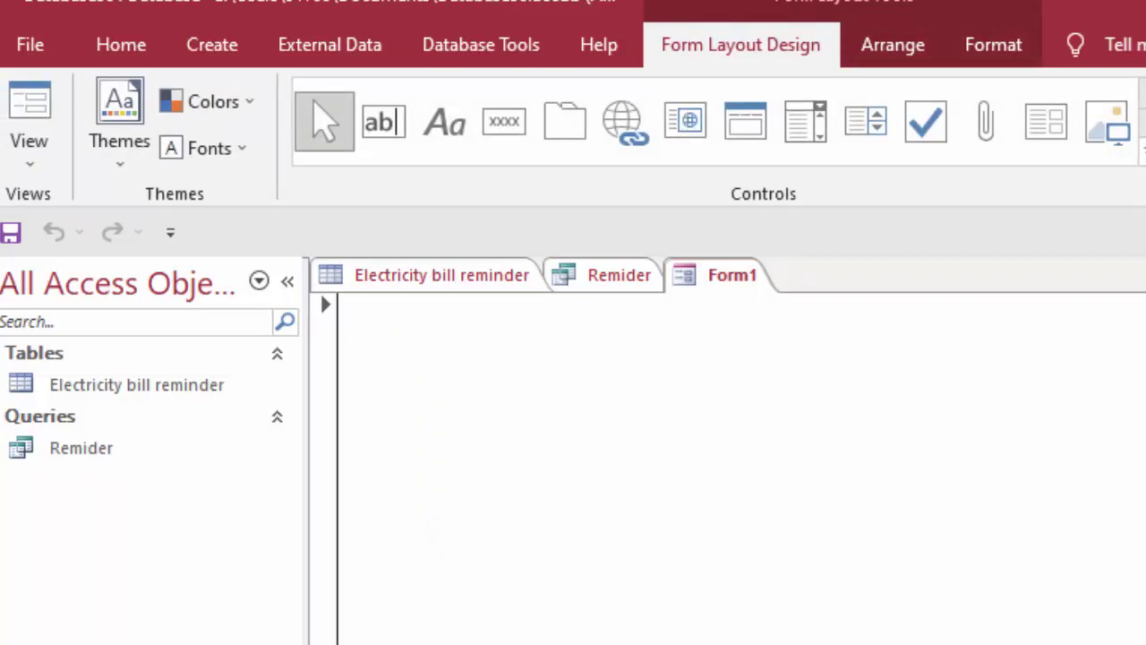
right_click(723, 274)
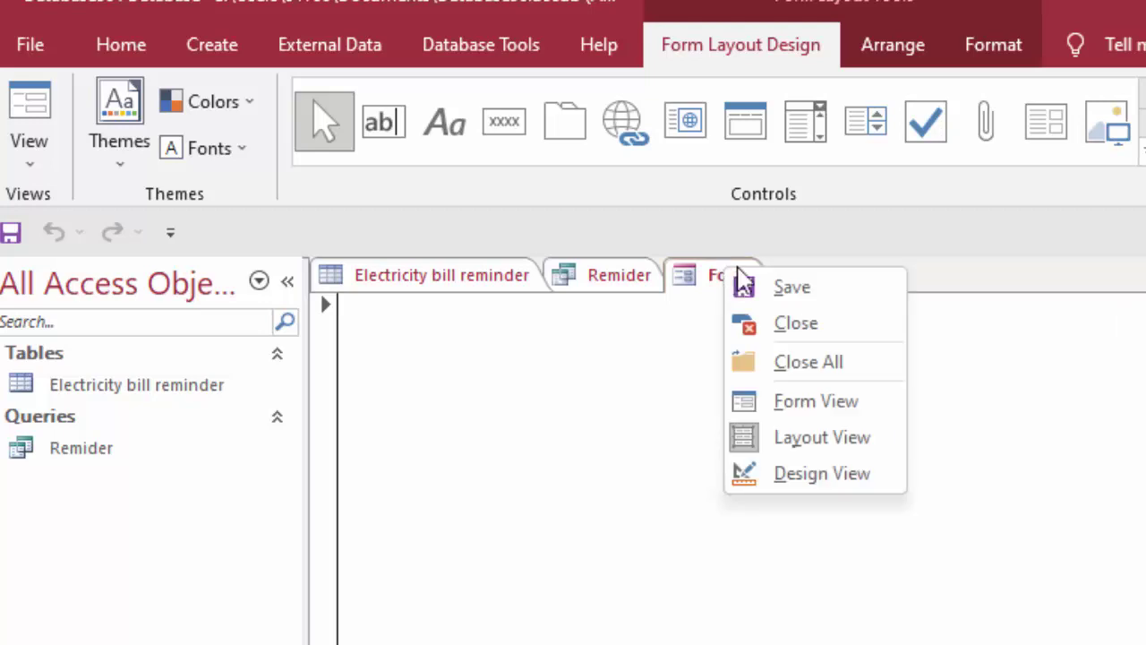
click(826, 323)
click(205, 45)
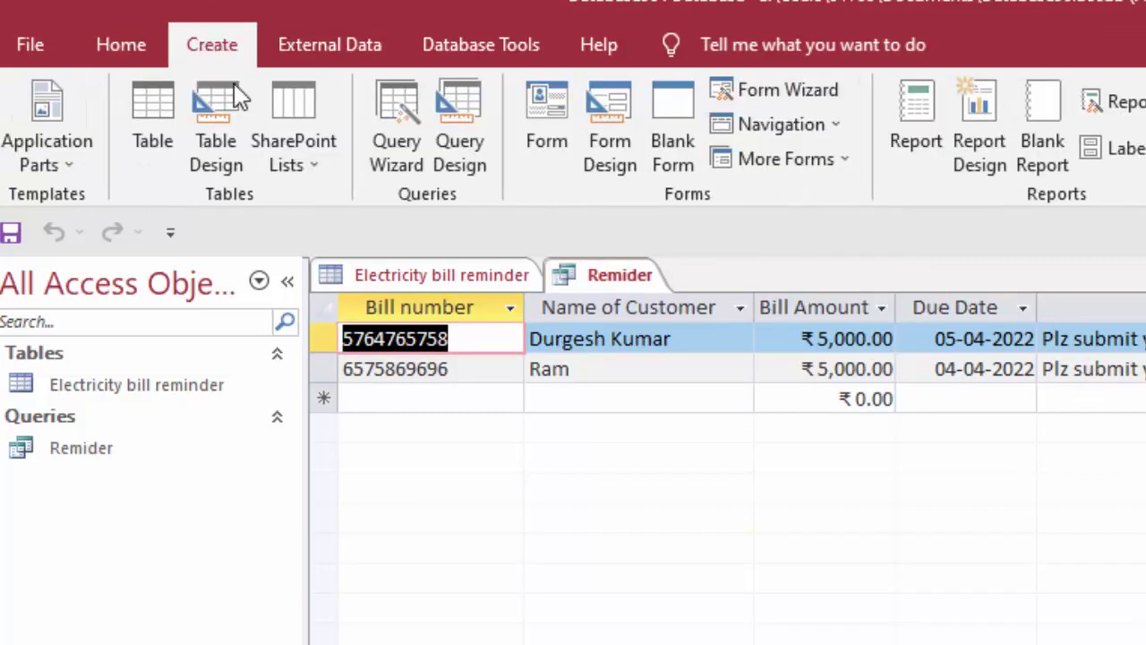
Step: Build a columnar form with the Form Wizard using all fields of the Remider query
click(777, 98)
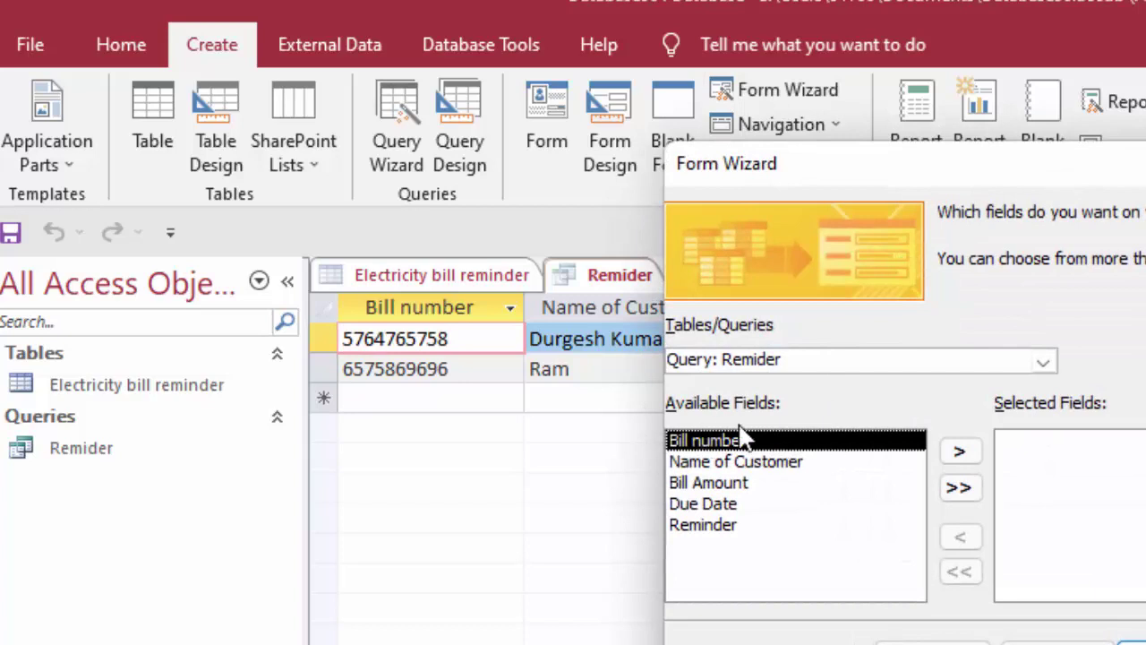
click(1042, 361)
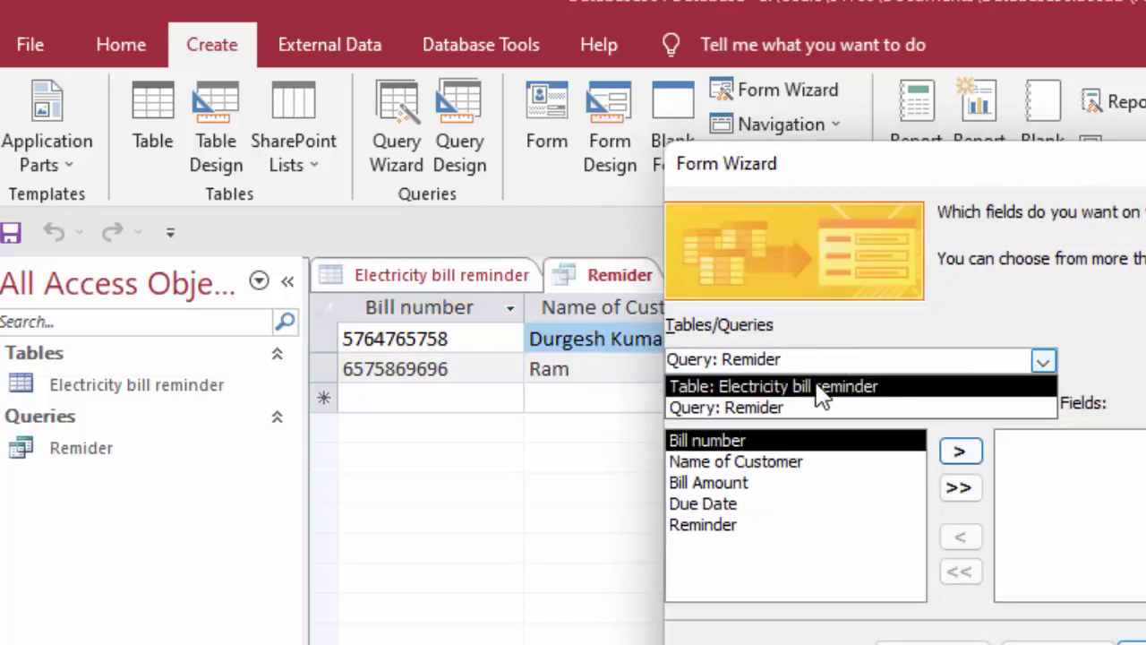
click(775, 409)
click(794, 410)
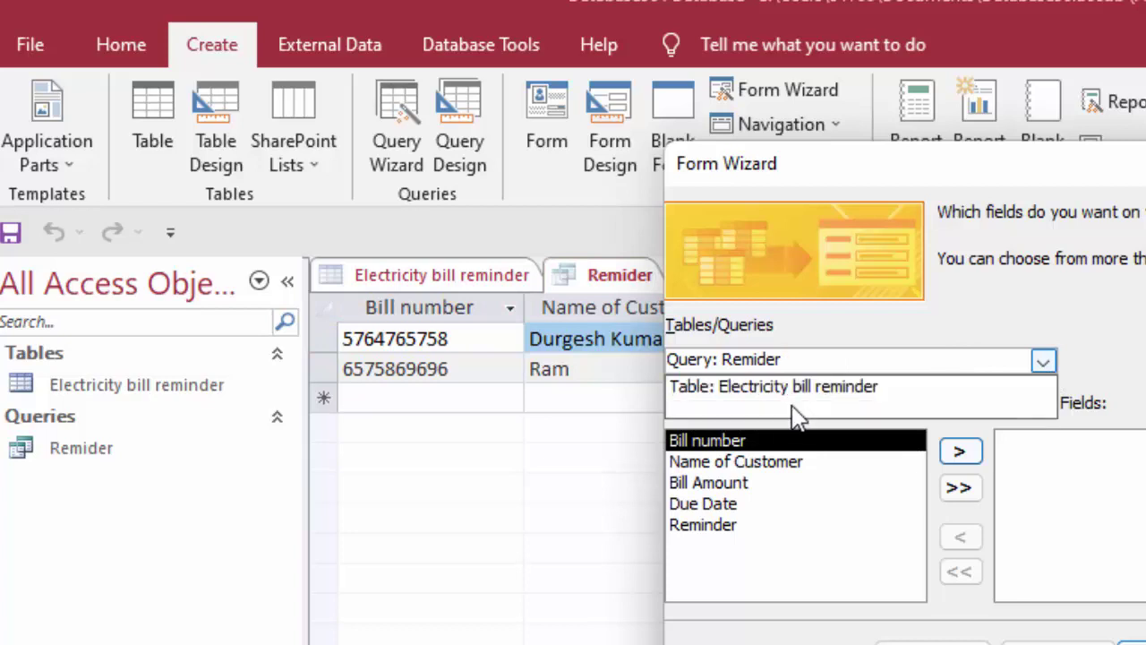
click(958, 487)
click(1134, 643)
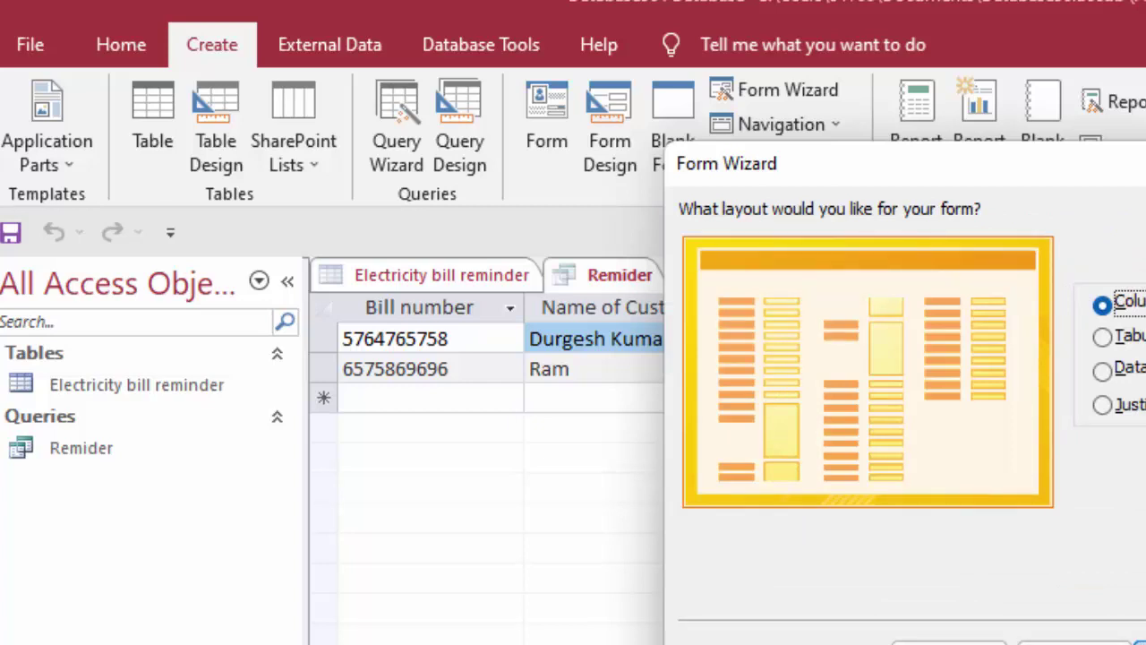
key(Return)
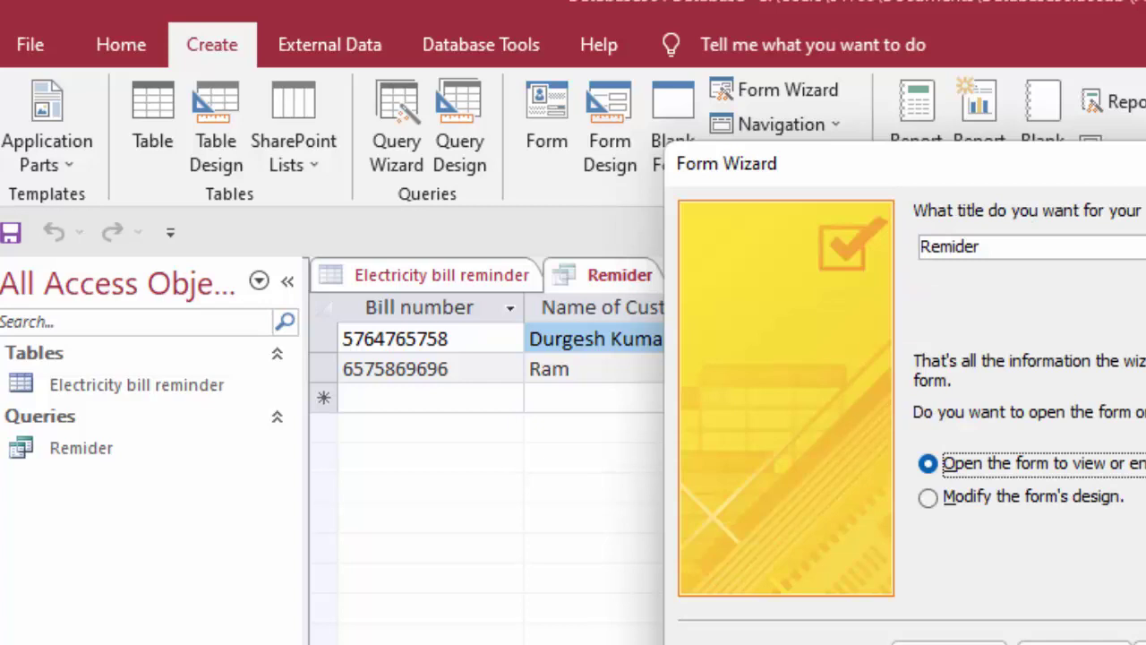
key(Return)
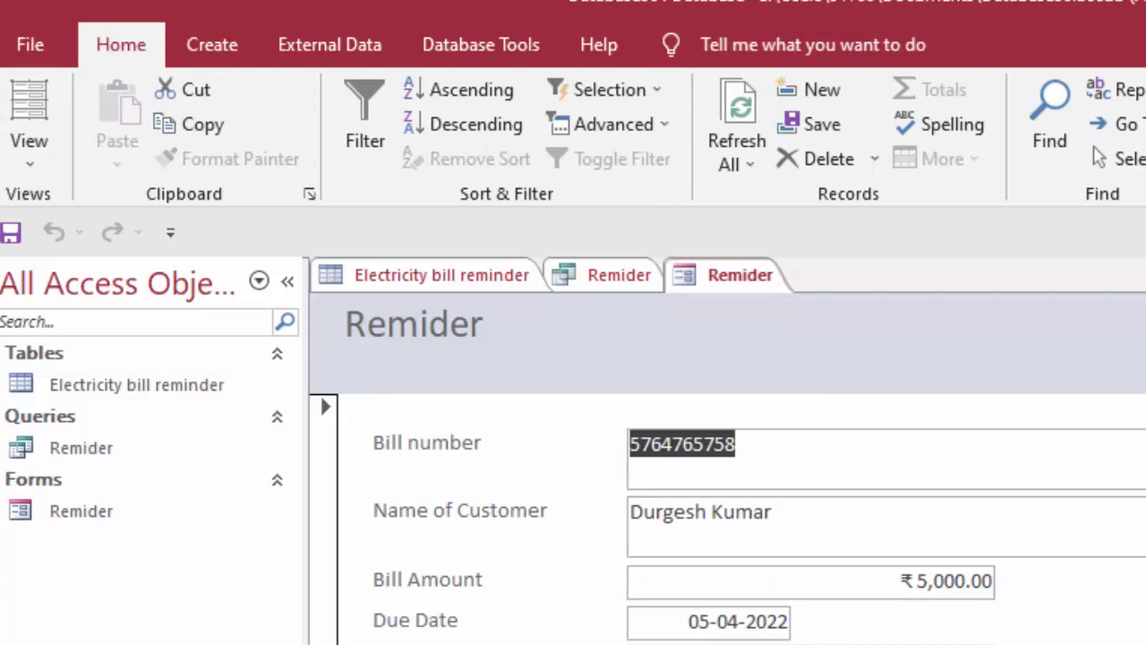
Step: Switch the Remider form to Design view and move its title toward the header centre
click(32, 156)
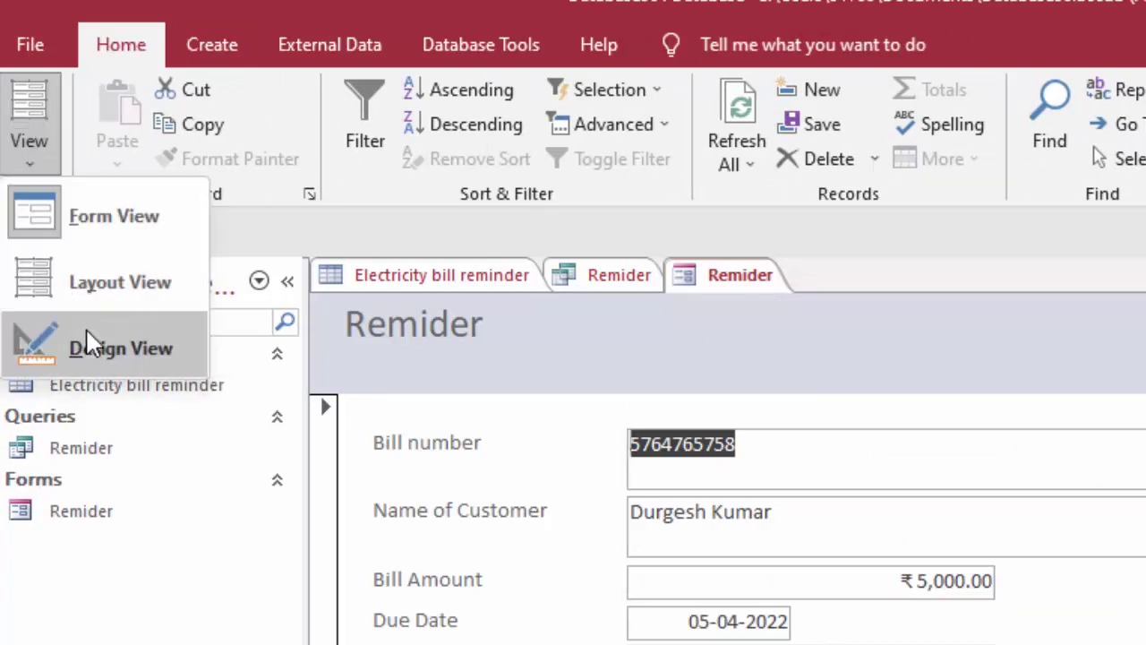
click(79, 277)
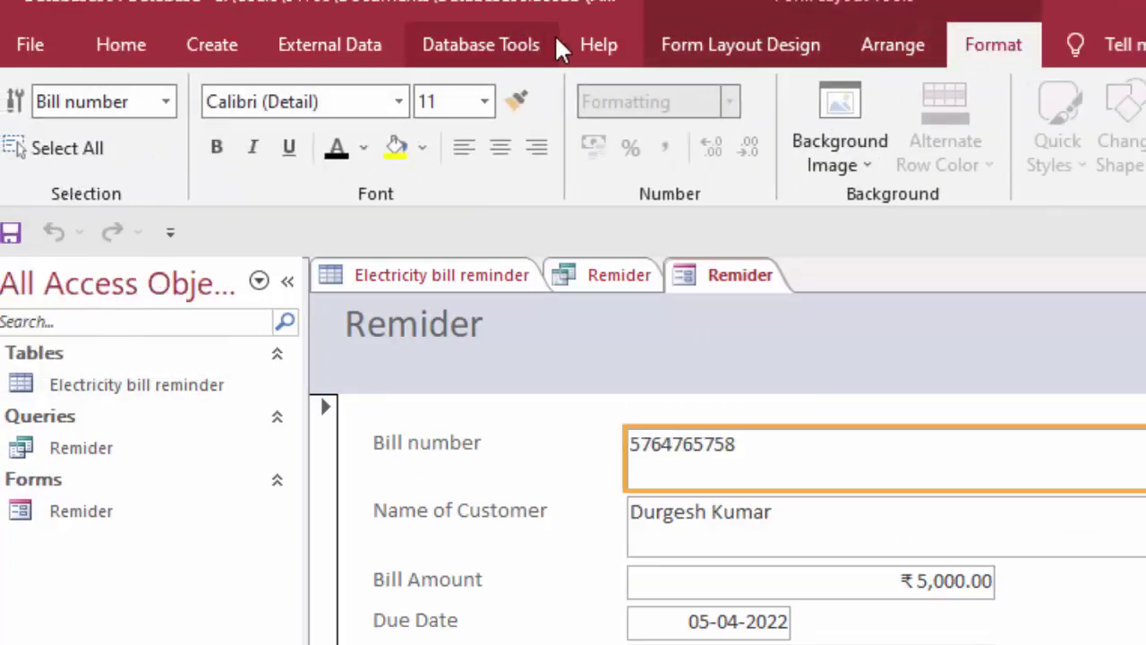
click(779, 40)
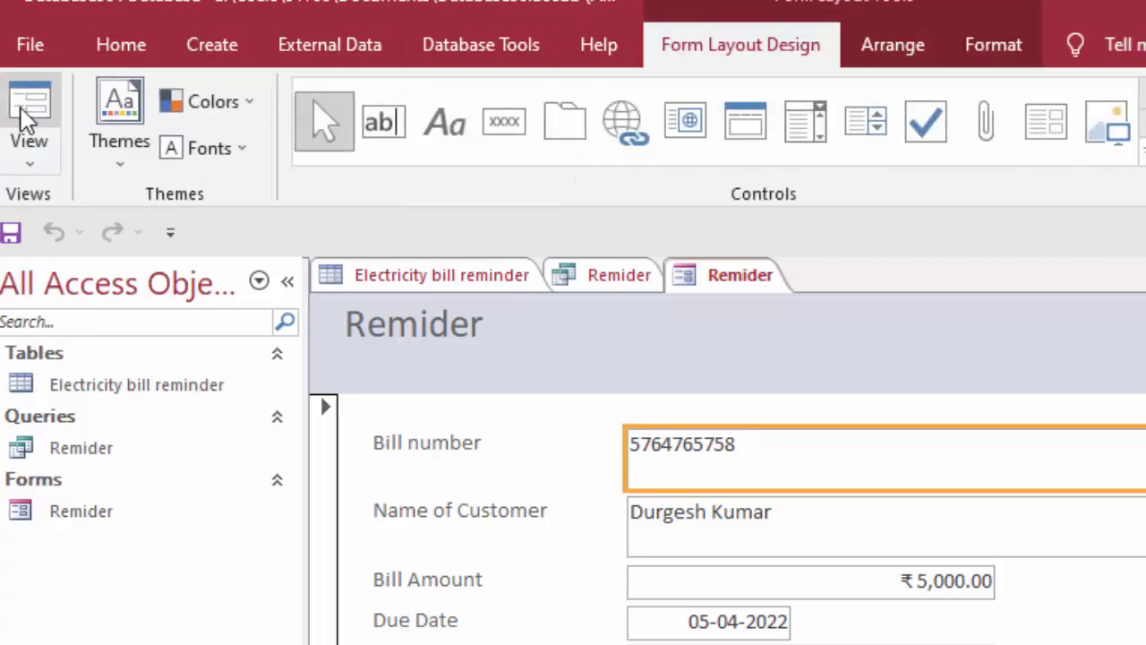
click(23, 157)
click(82, 361)
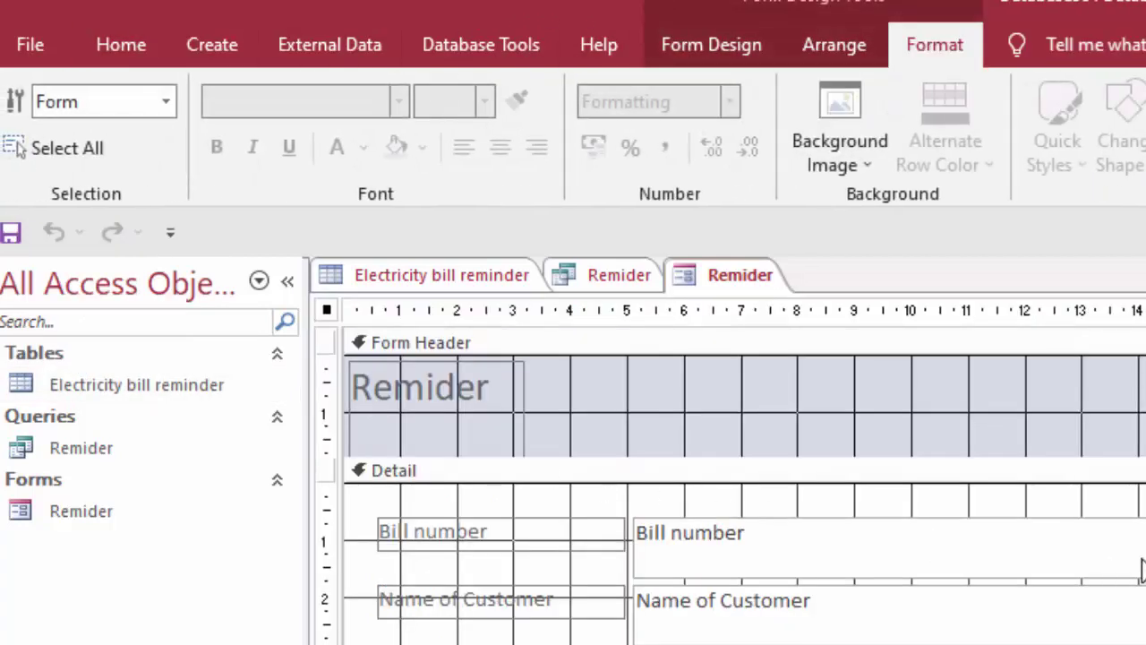
click(514, 414)
drag(641, 388, 875, 394)
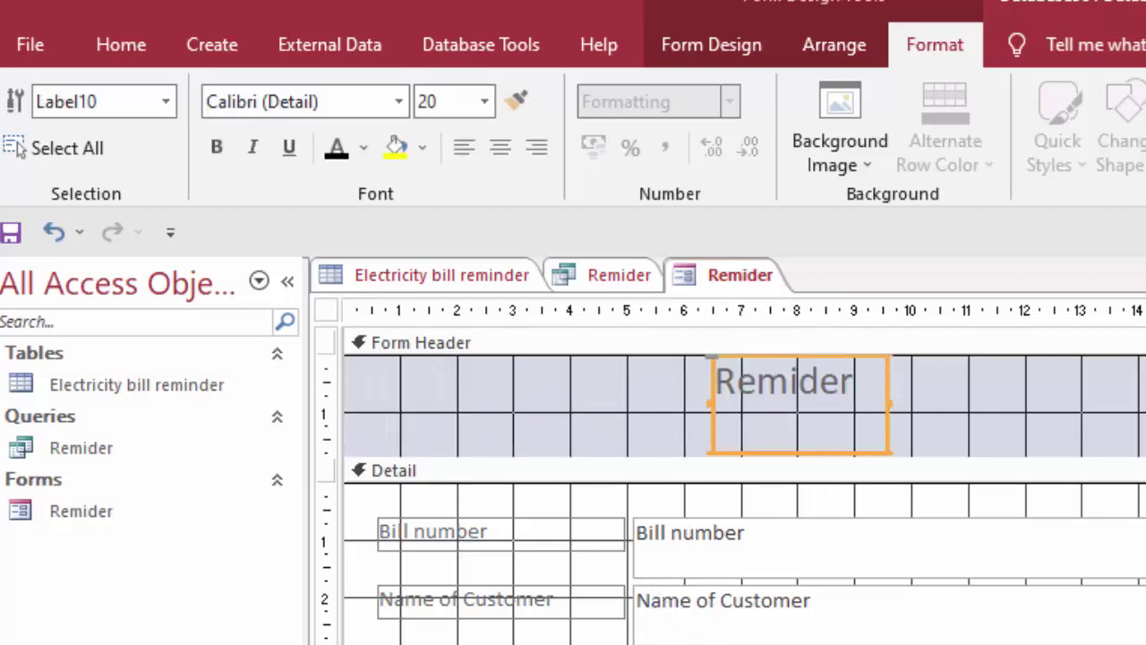
Step: Narrow the Bill number and Name of Customer boxes and make Name of Customer taller
click(1092, 563)
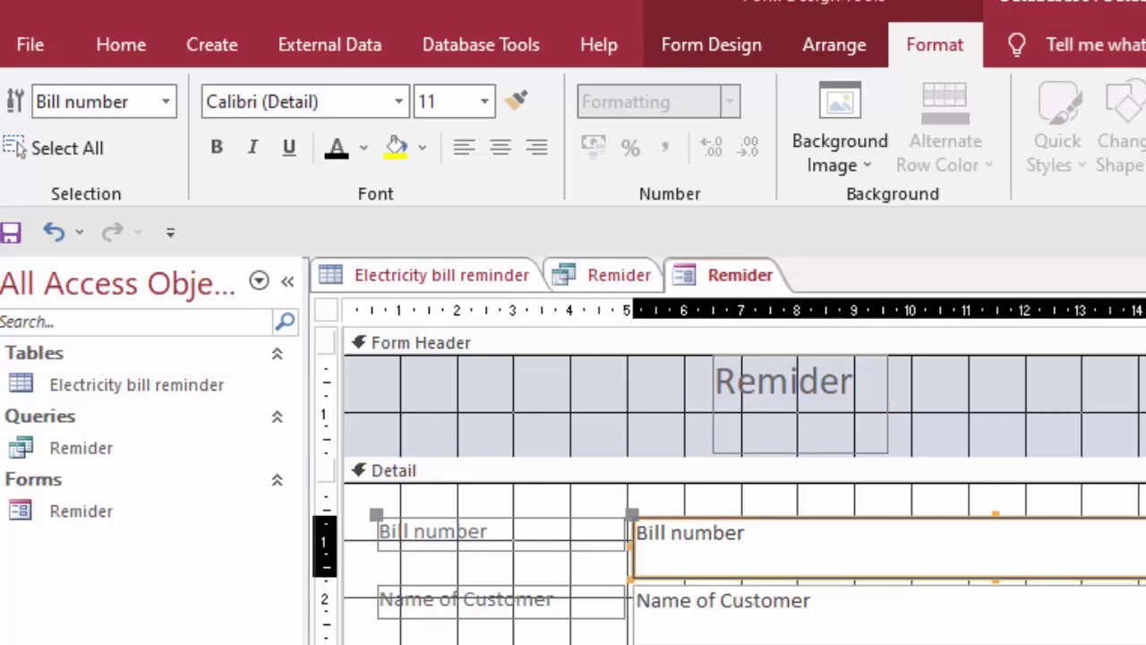
drag(1102, 586, 862, 586)
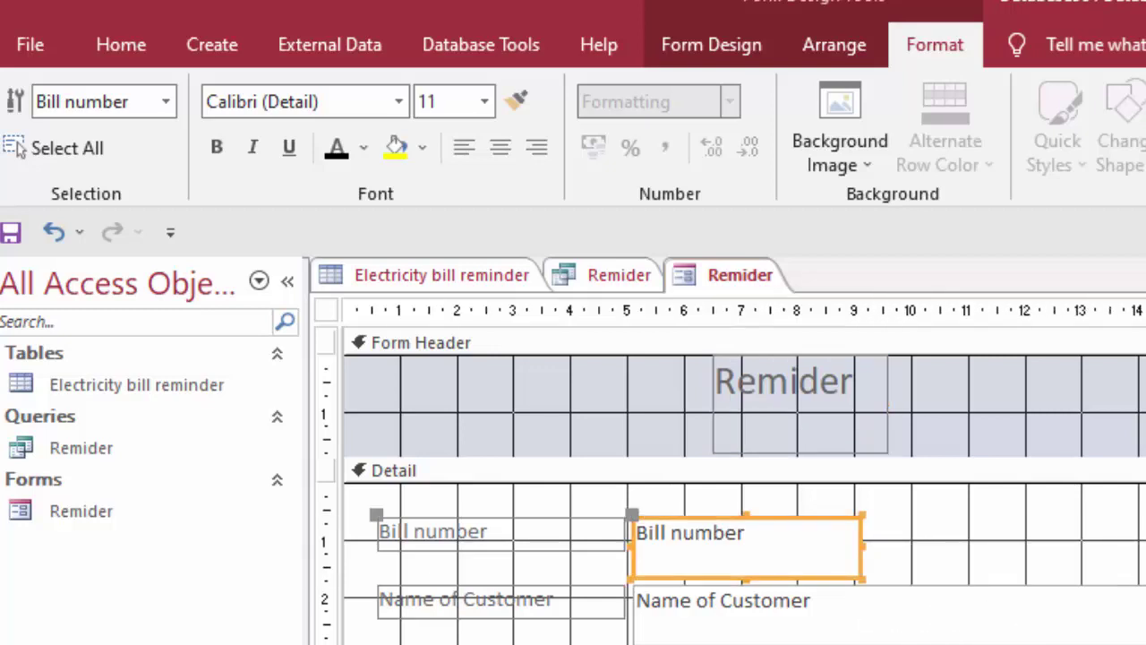
click(1087, 631)
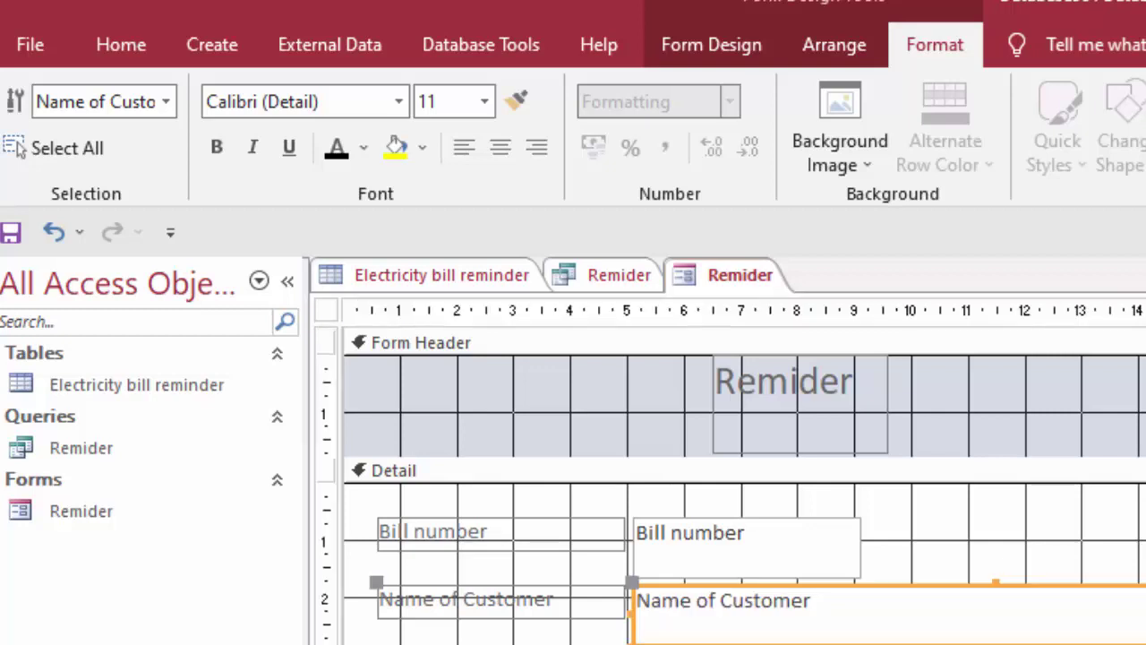
drag(1110, 621, 862, 622)
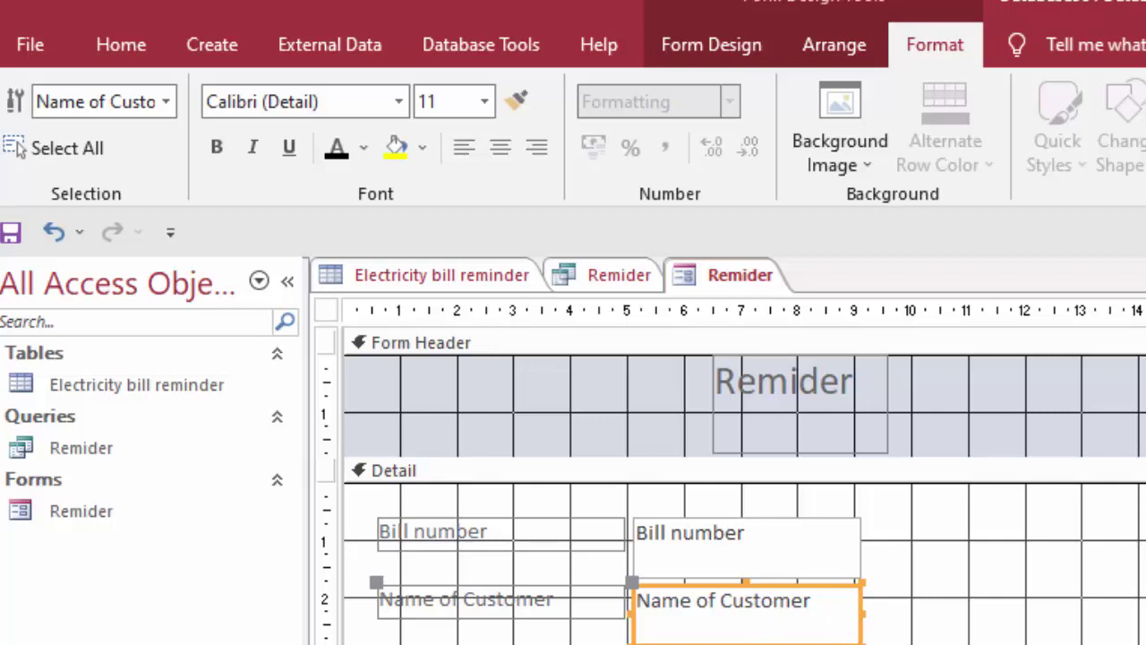
drag(743, 641, 742, 625)
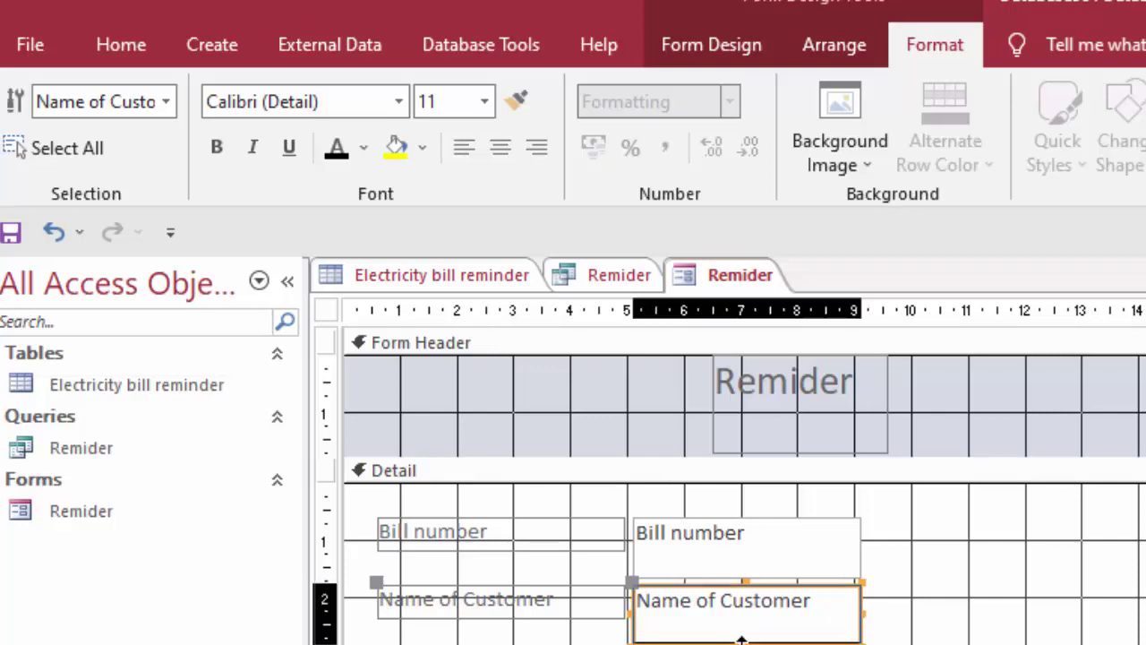
drag(765, 578, 743, 593)
click(752, 586)
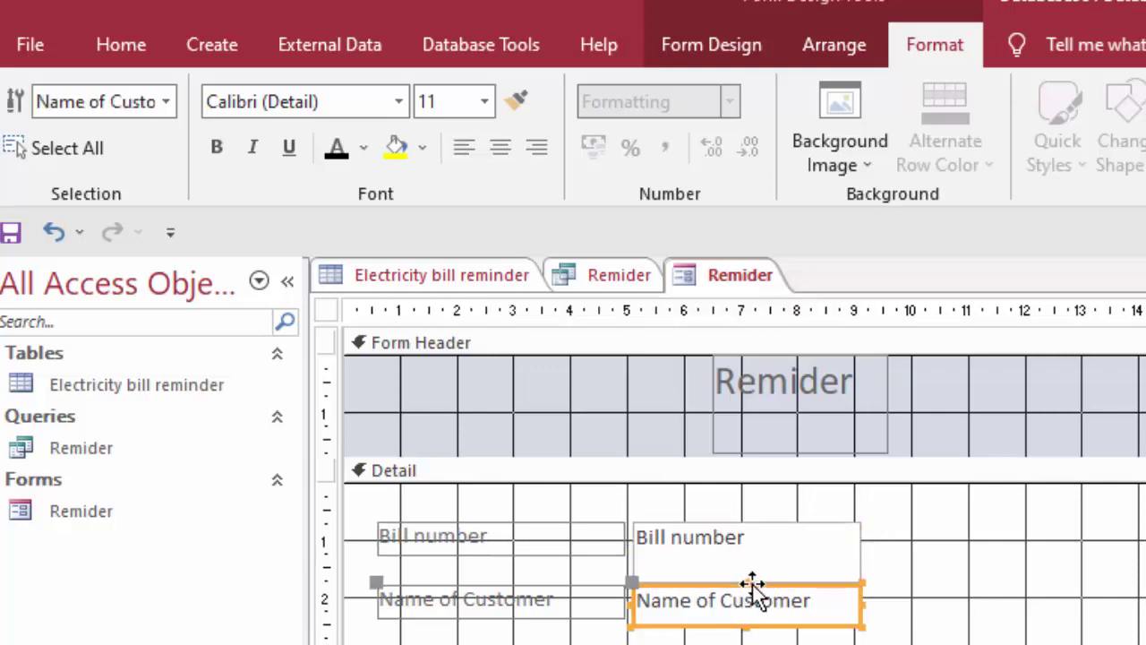
drag(744, 584, 746, 559)
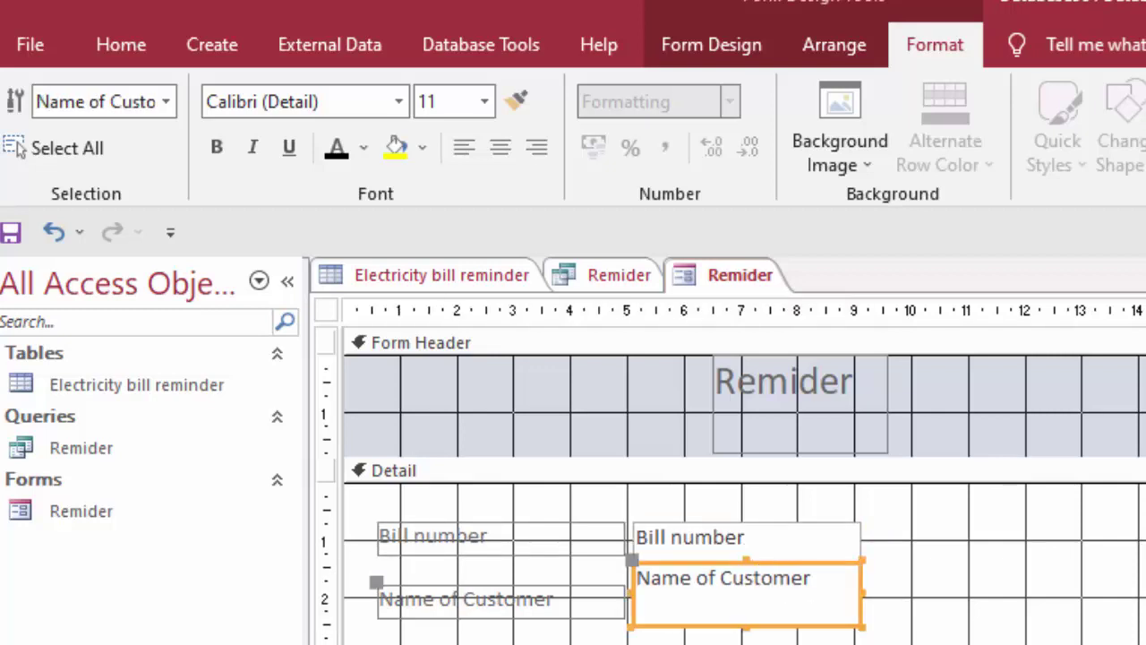
Step: Narrow the Bill Amount box, then select the Detail section and whole form
key(Tab)
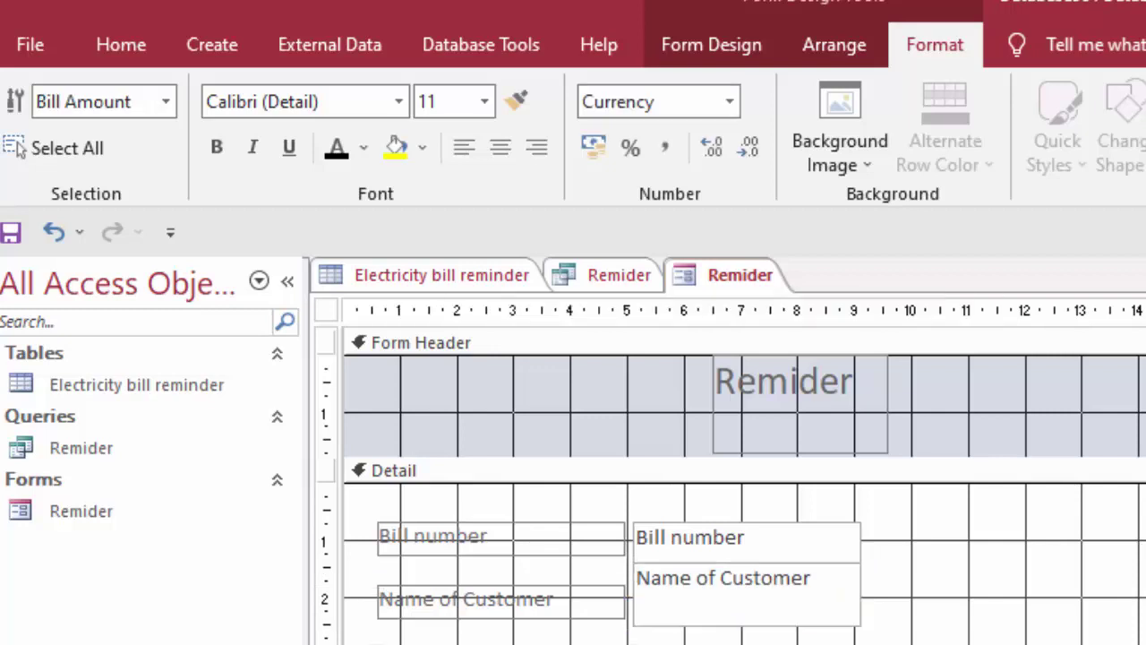
drag(1003, 640, 852, 641)
click(394, 470)
click(814, 639)
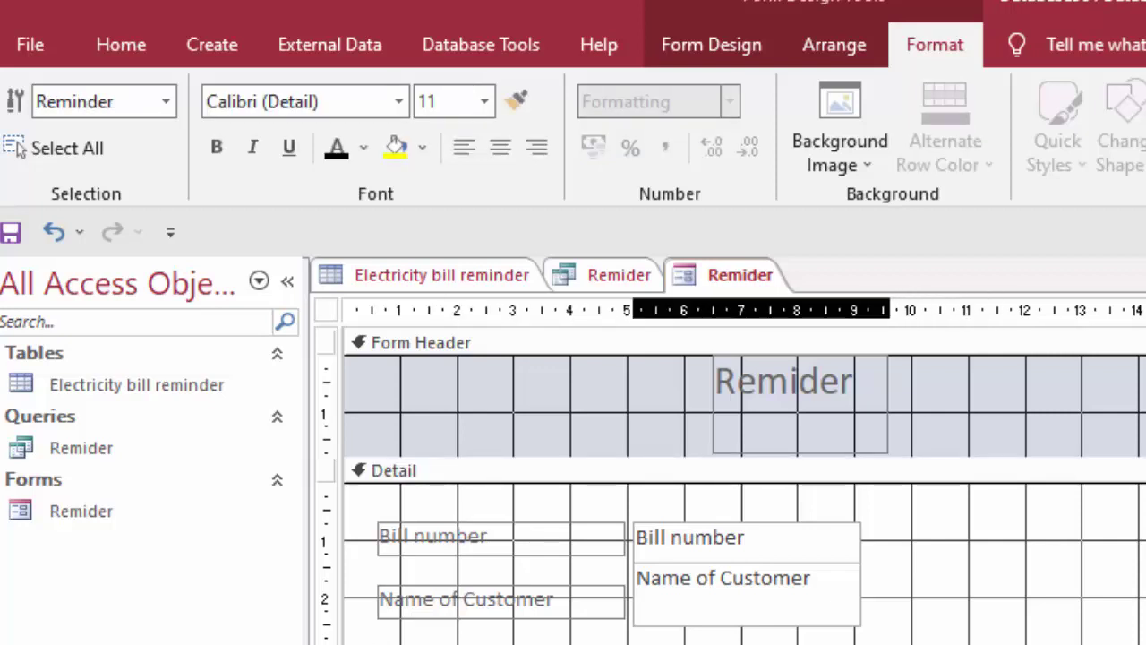
Step: Fill the Detail section background with light green
click(393, 470)
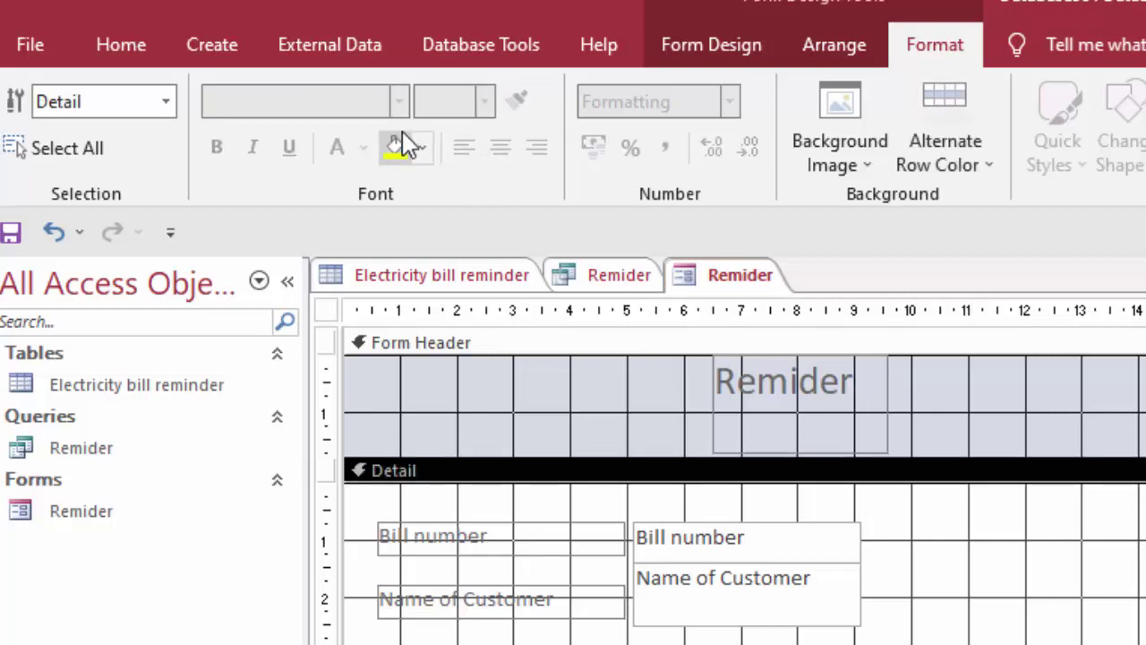
click(423, 148)
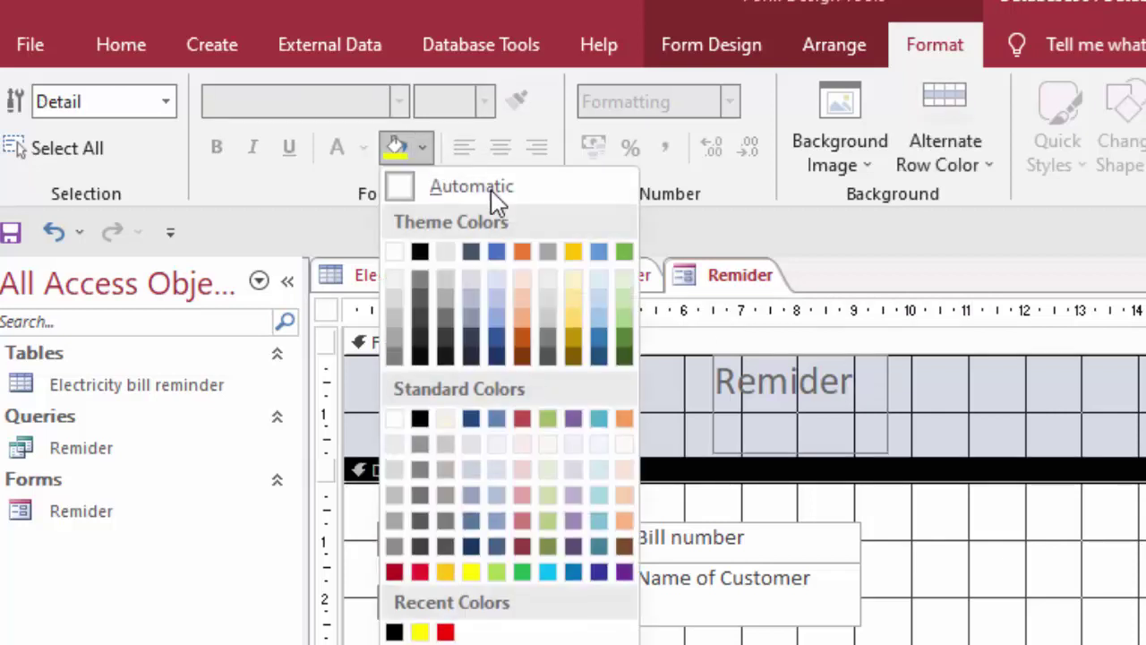
click(627, 309)
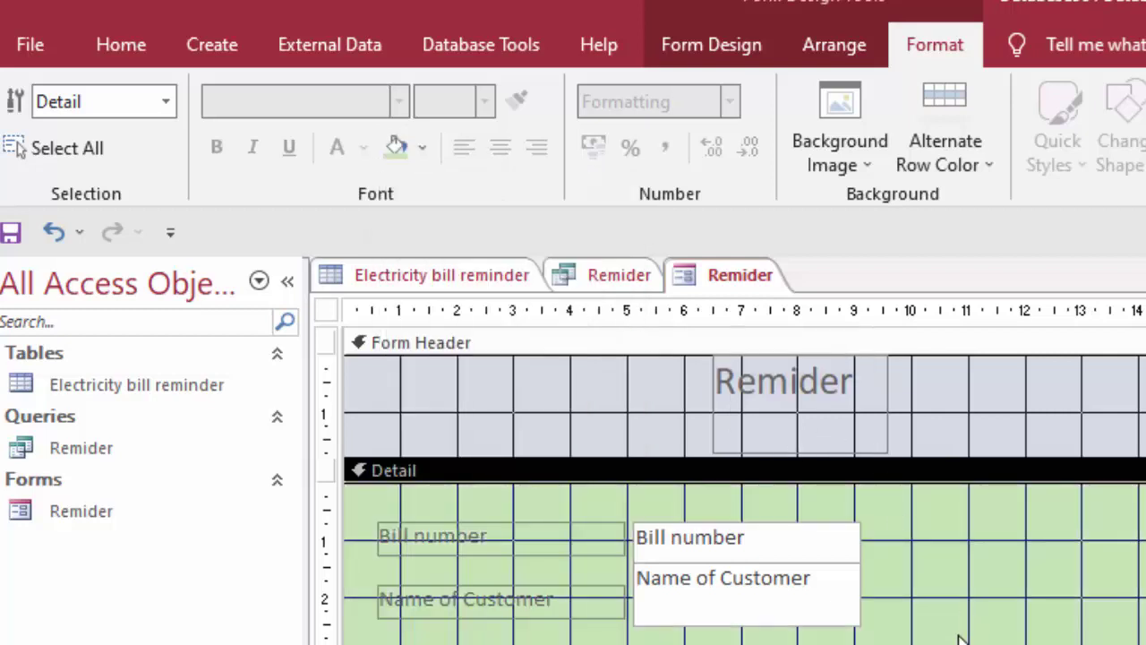
Step: Correct the header title from 'Remider' to 'Reminder'
key(ctrl+a)
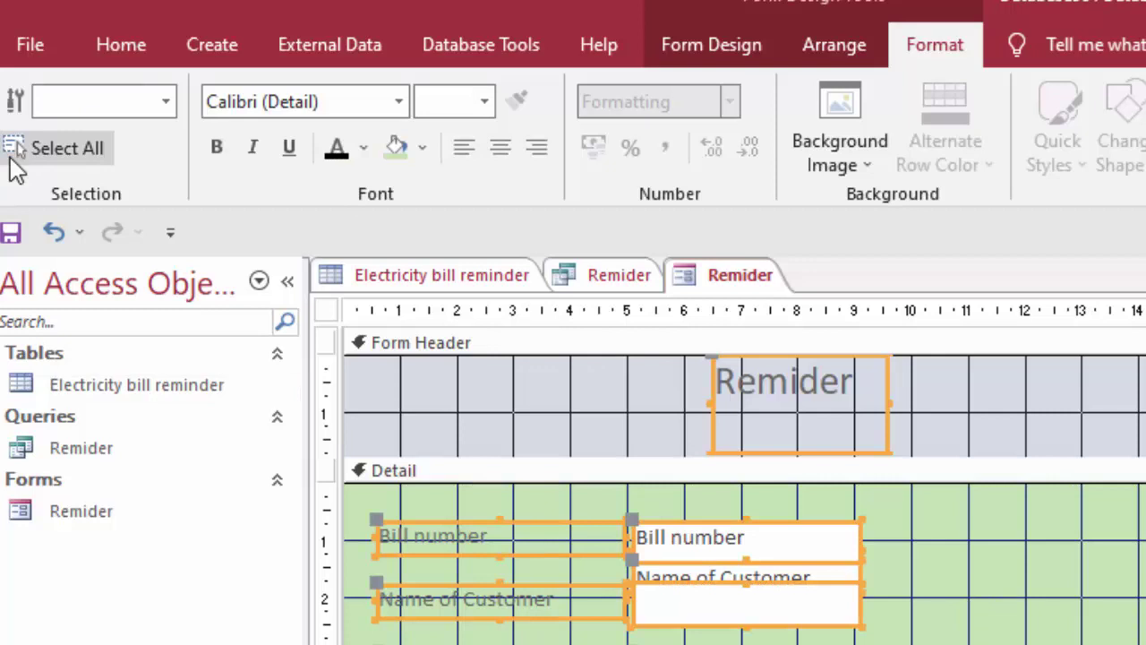
click(799, 383)
click(800, 383)
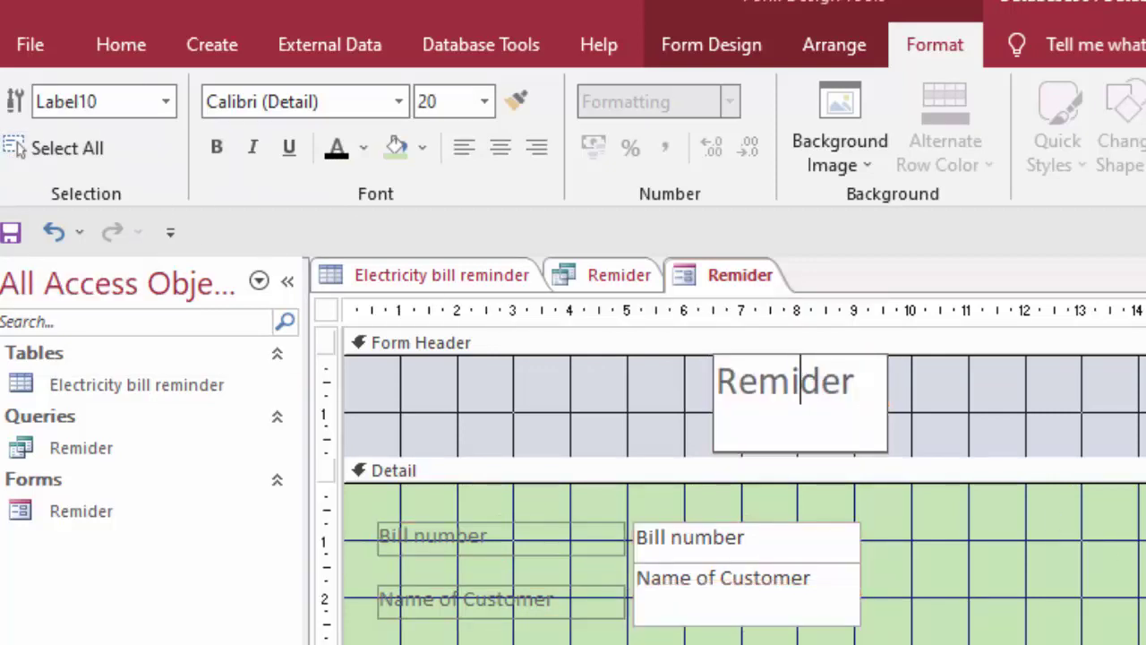
text(b)
key(BackSpace)
text(n)
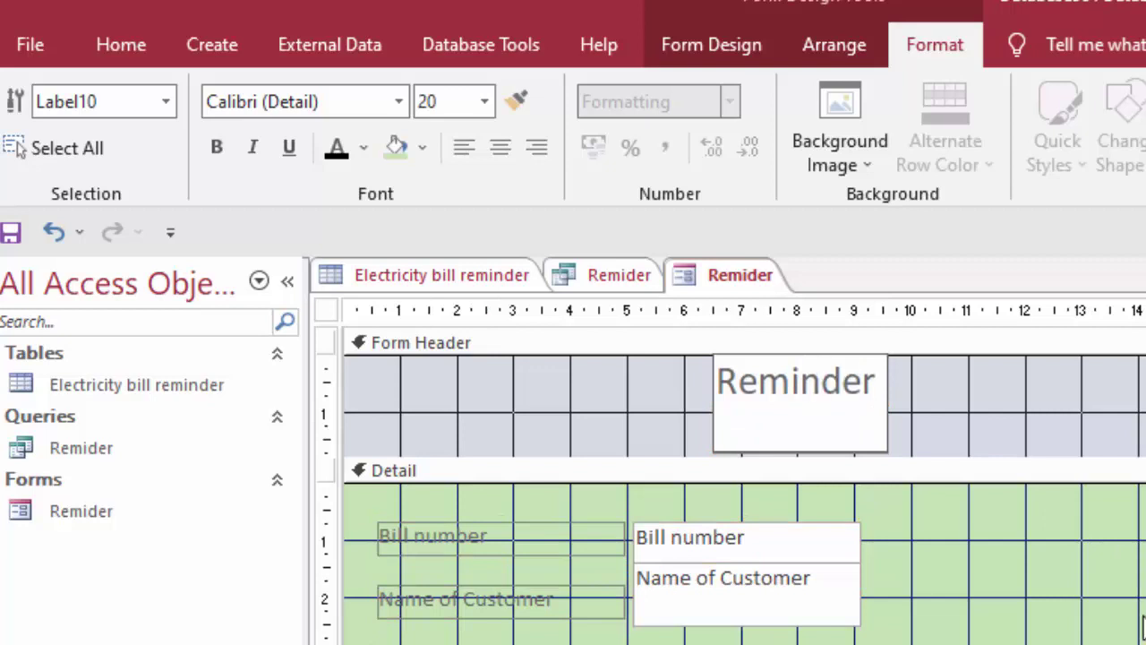
click(994, 637)
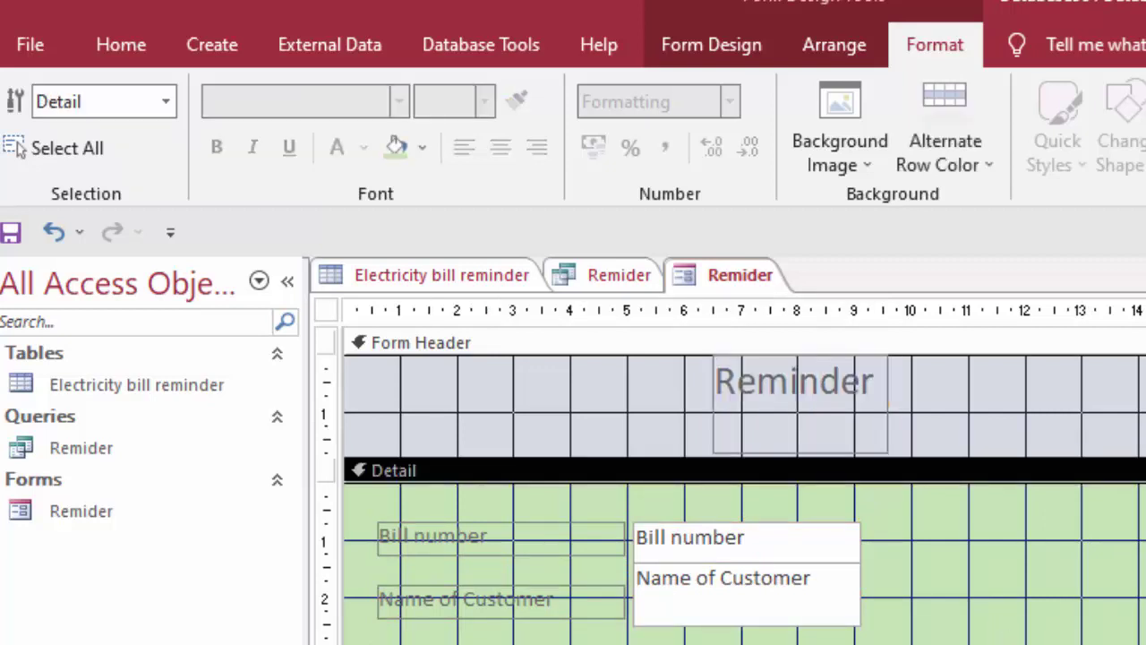
Step: Make the title, labels and field boxes bold
key(ctrl+a)
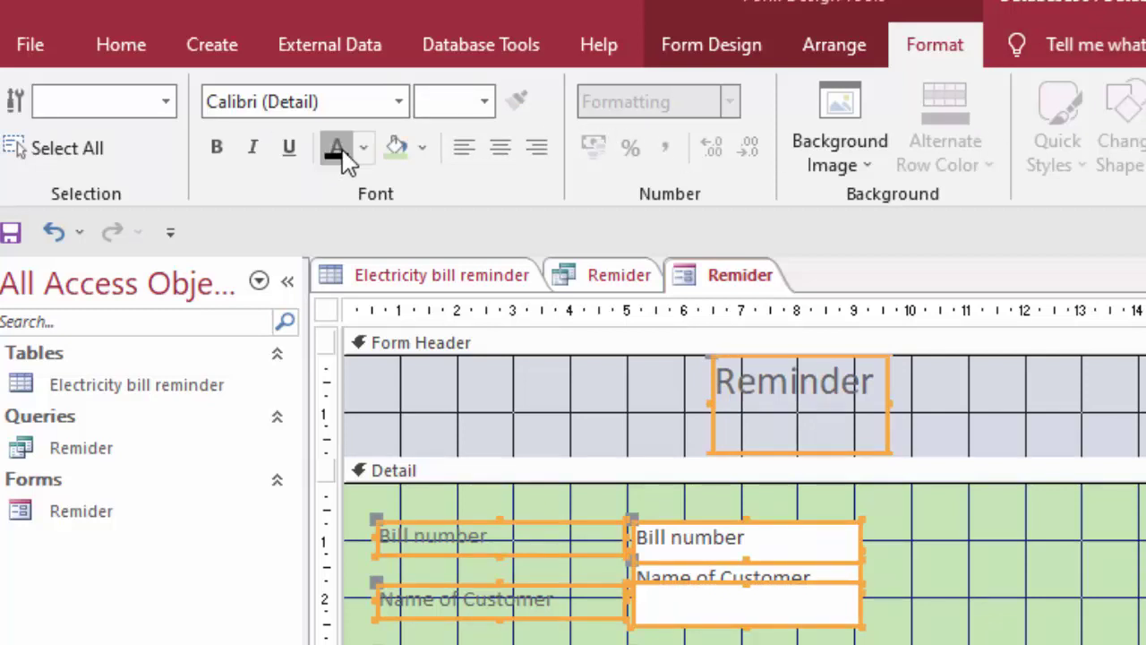
click(216, 144)
click(215, 145)
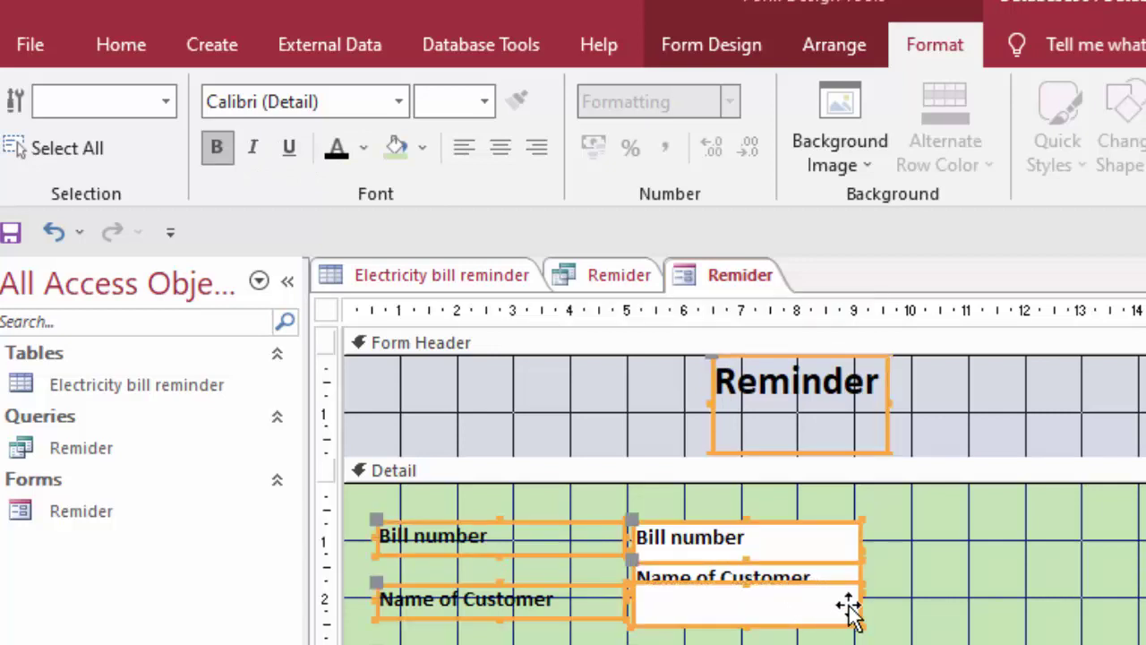
click(830, 580)
click(758, 52)
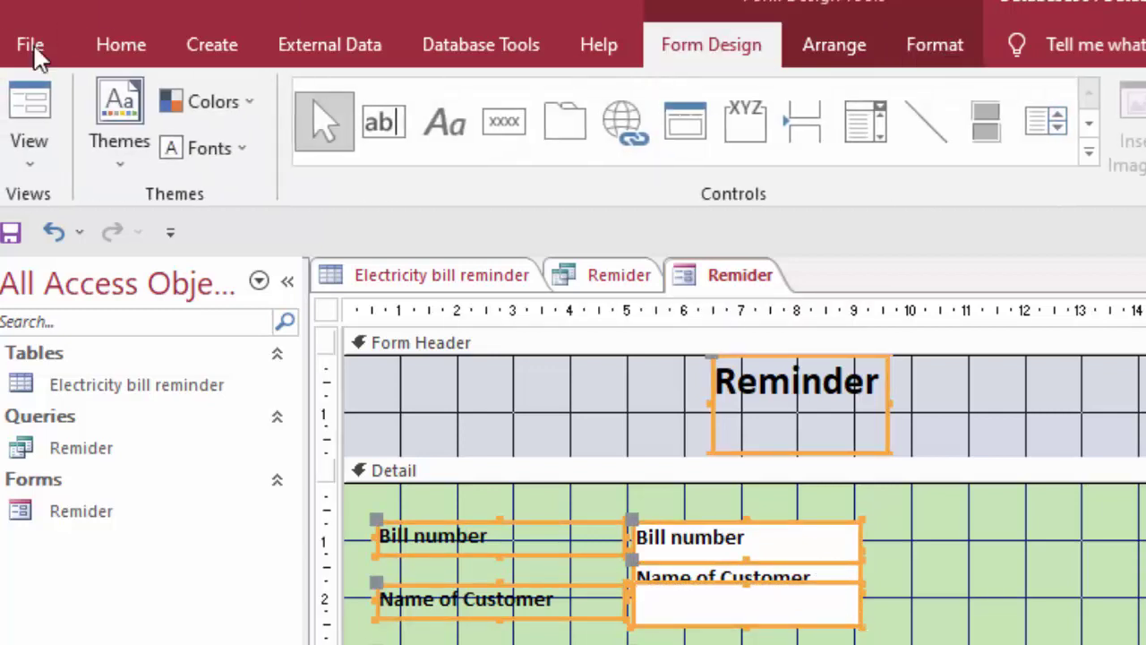
click(27, 102)
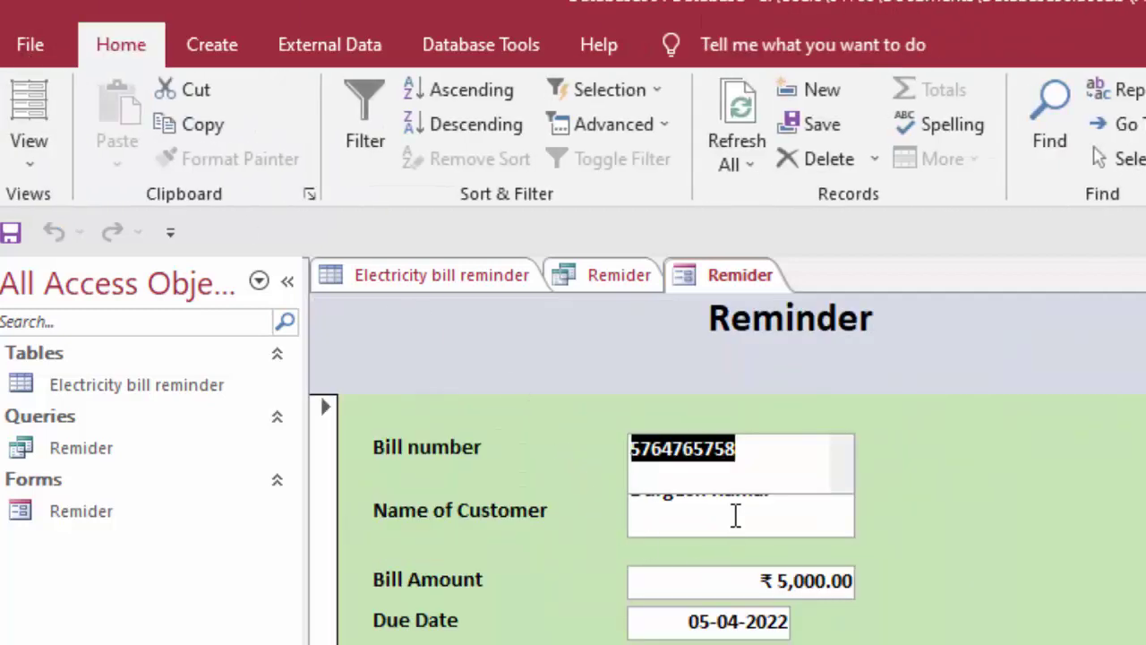
click(23, 165)
click(97, 340)
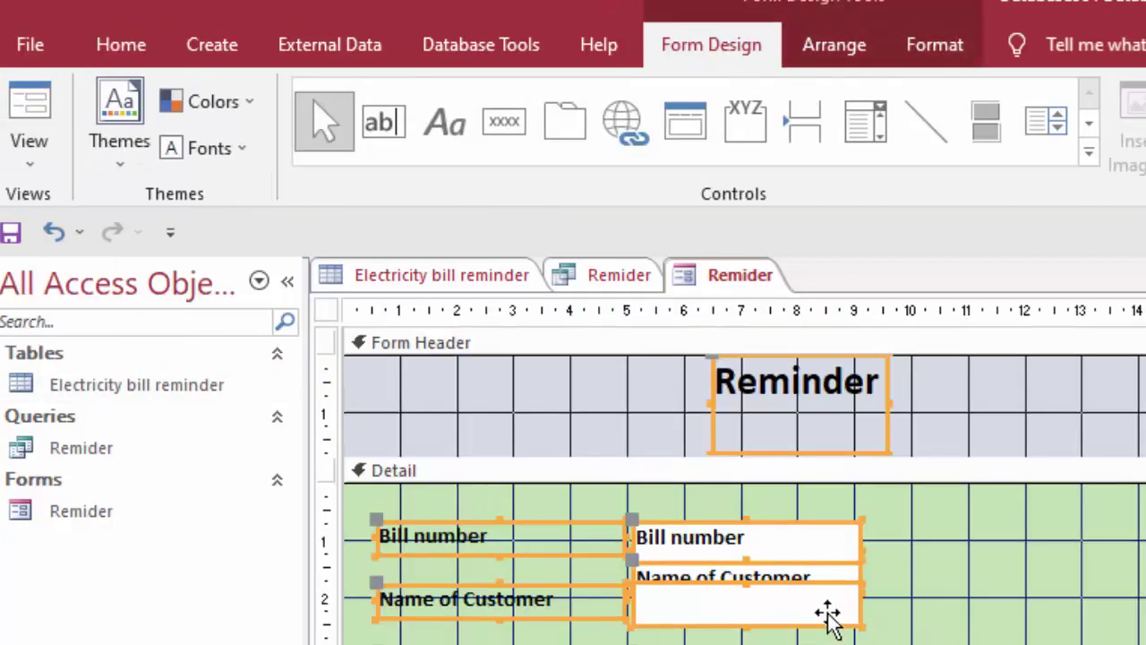
click(940, 628)
Step: Shrink the Name of Customer and Bill number text boxes and raise the Name of Customer label
click(851, 618)
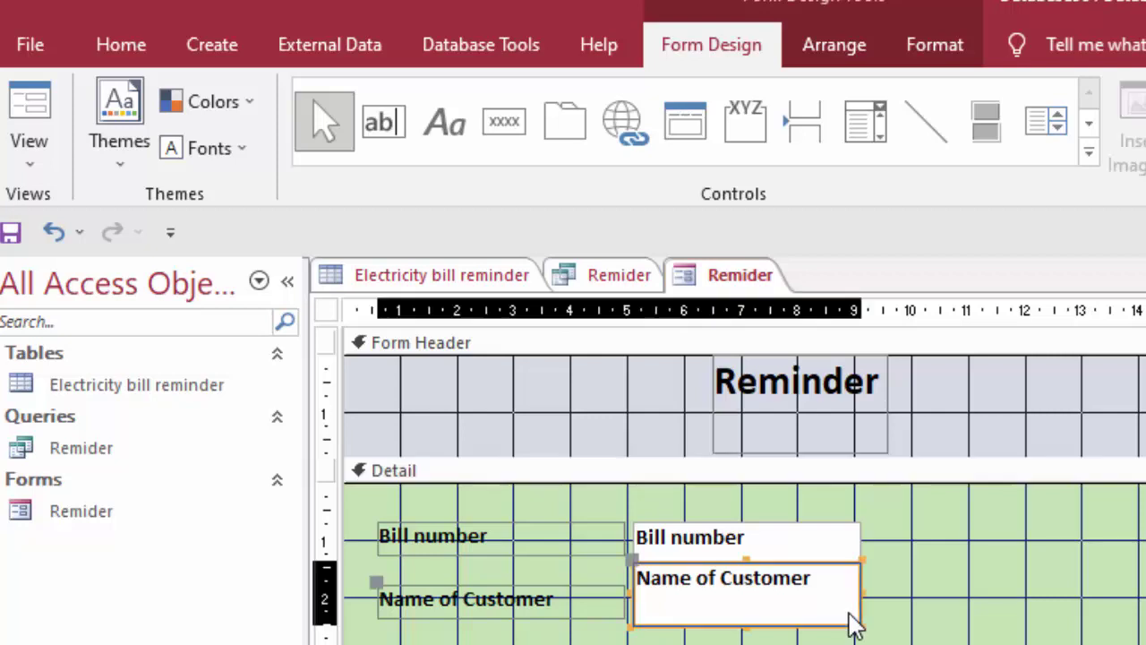
mouse_move(863, 625)
mouse_down()
mouse_move(849, 602)
mouse_move(846, 617)
mouse_up()
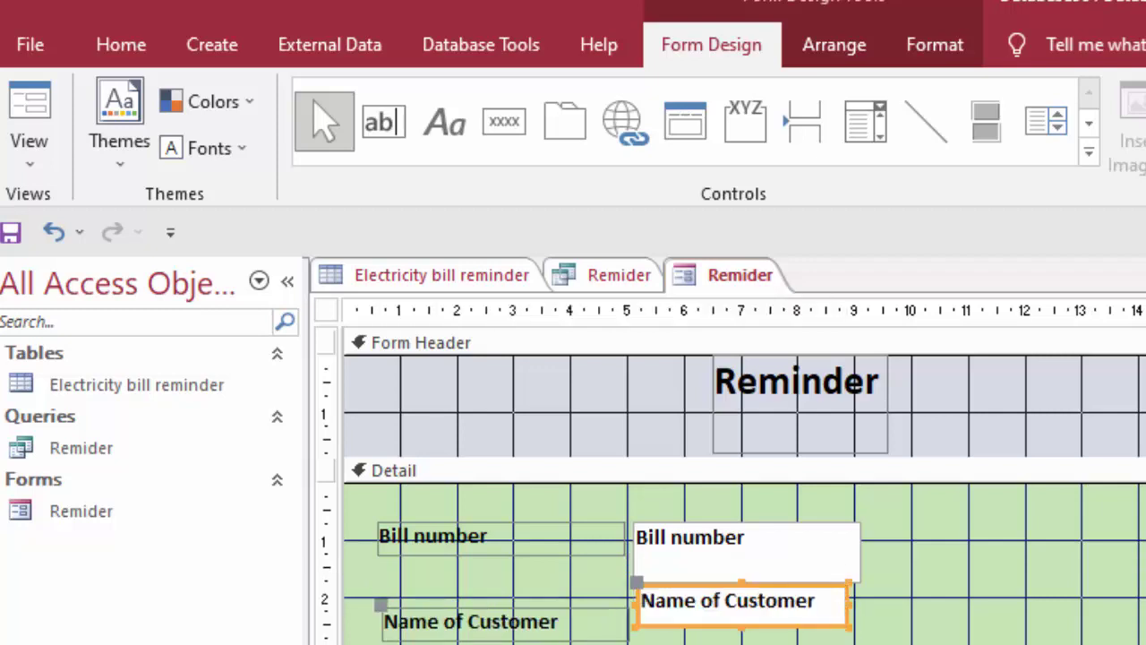
drag(555, 627, 553, 600)
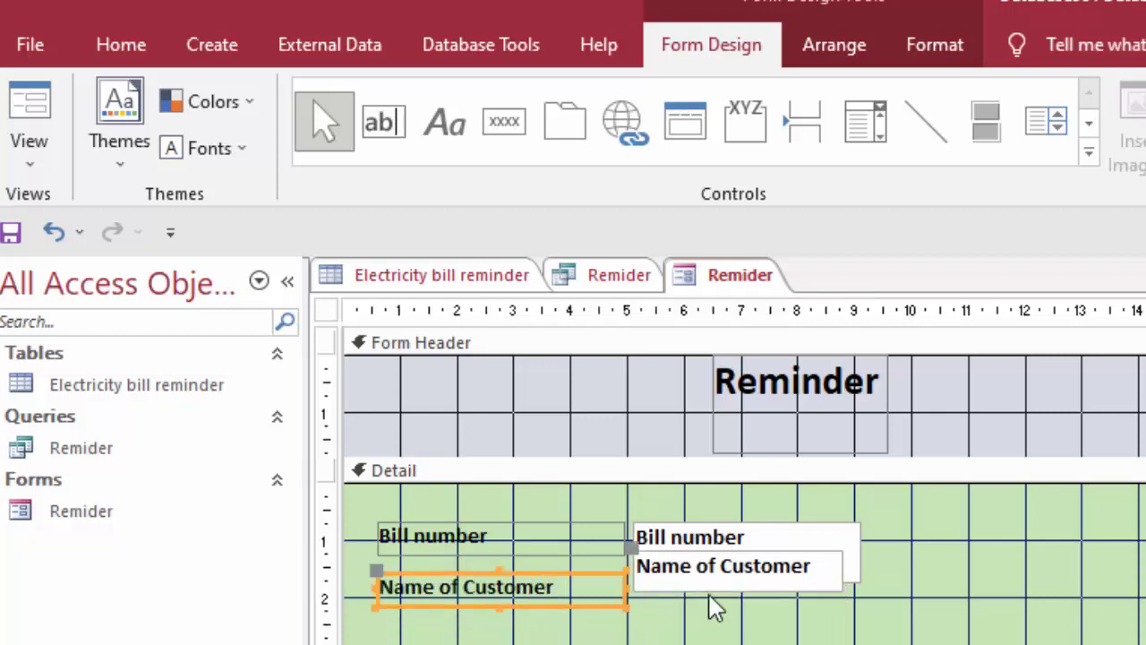
click(750, 582)
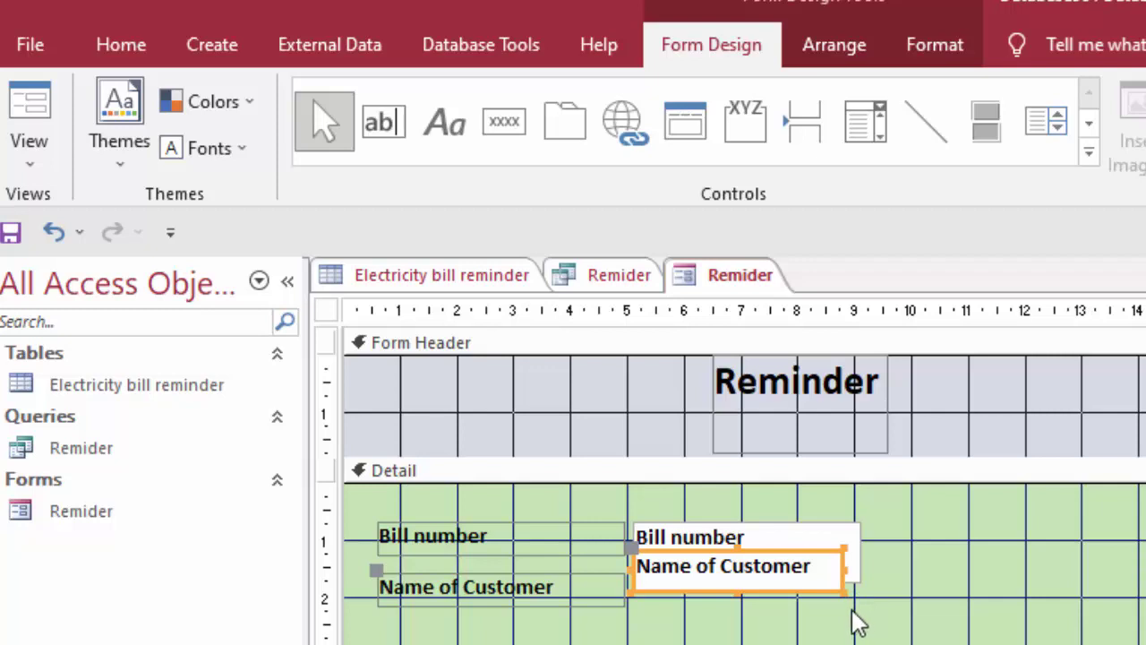
drag(829, 593, 836, 617)
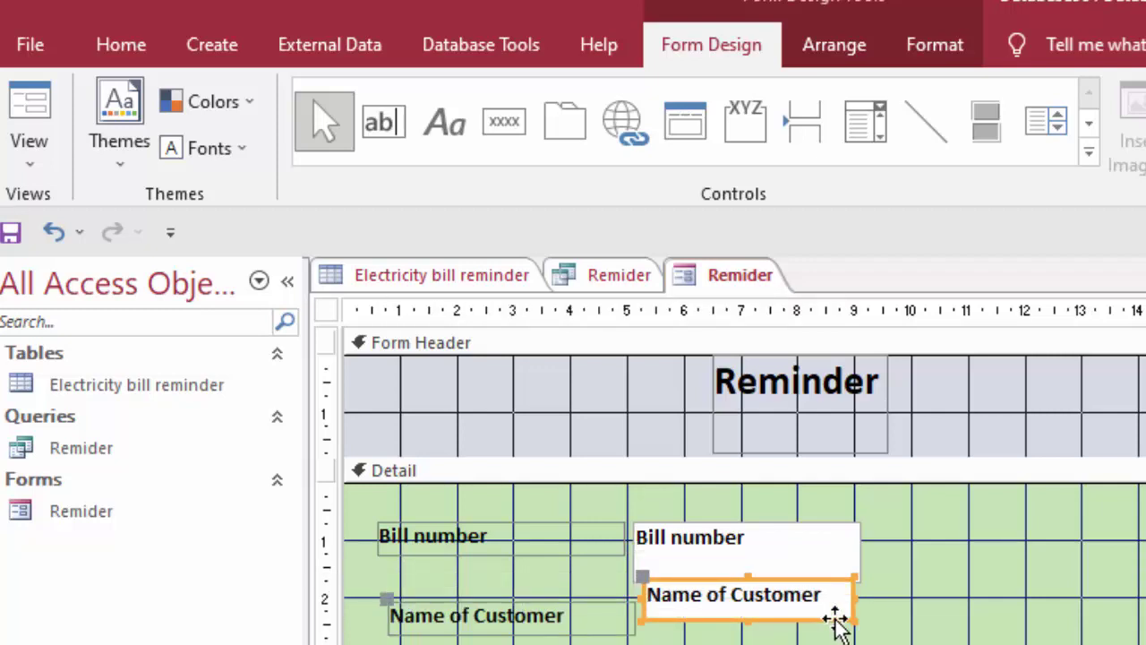
click(857, 556)
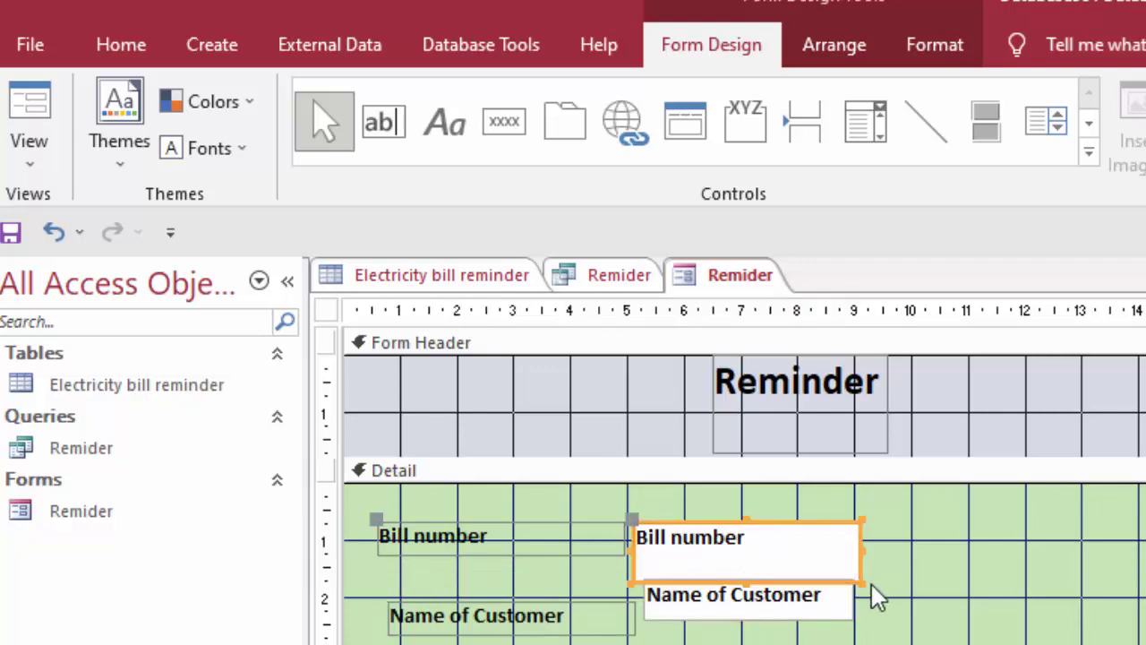
drag(862, 584, 845, 557)
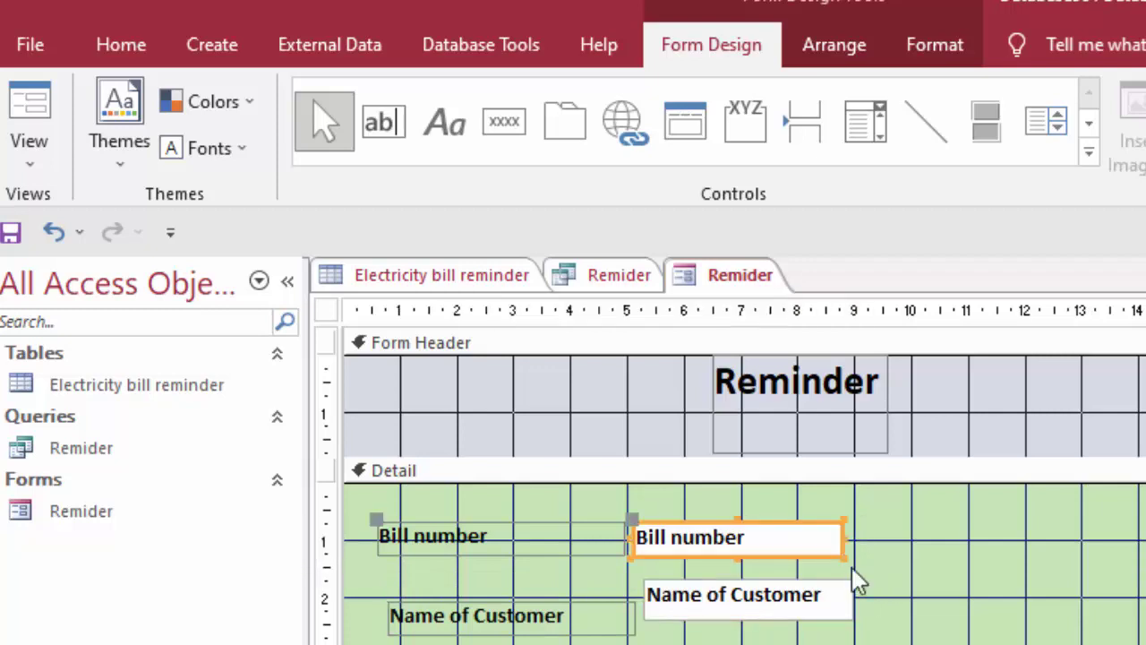
Step: Reposition the Name of Customer label and box together, then select both
click(845, 613)
click(582, 621)
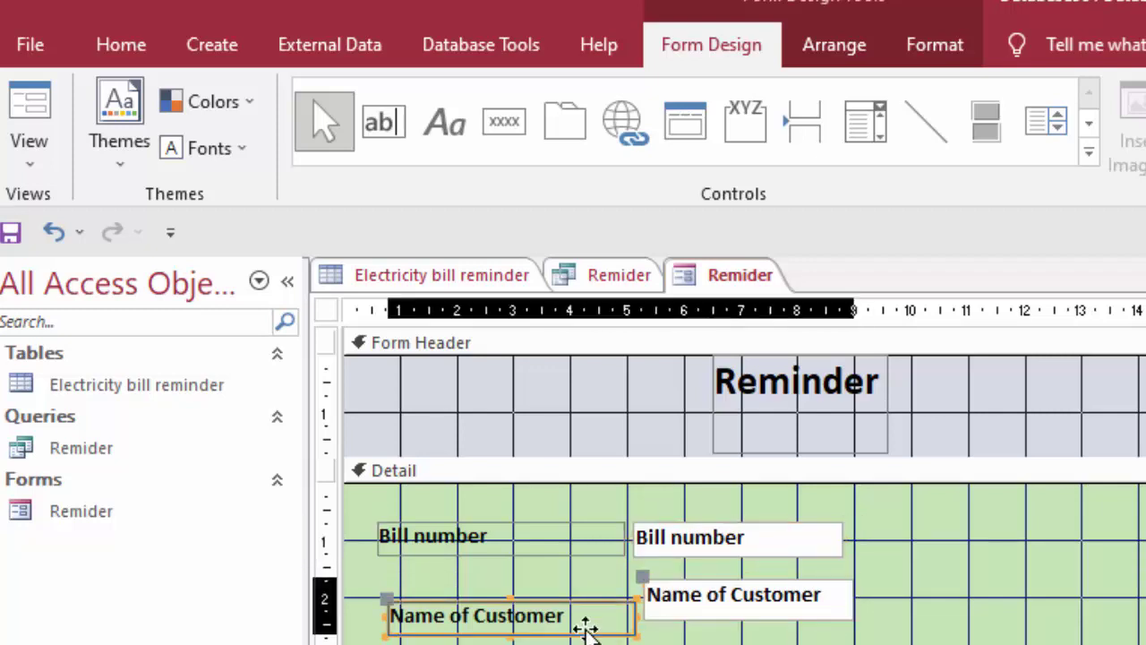
drag(579, 618, 577, 614)
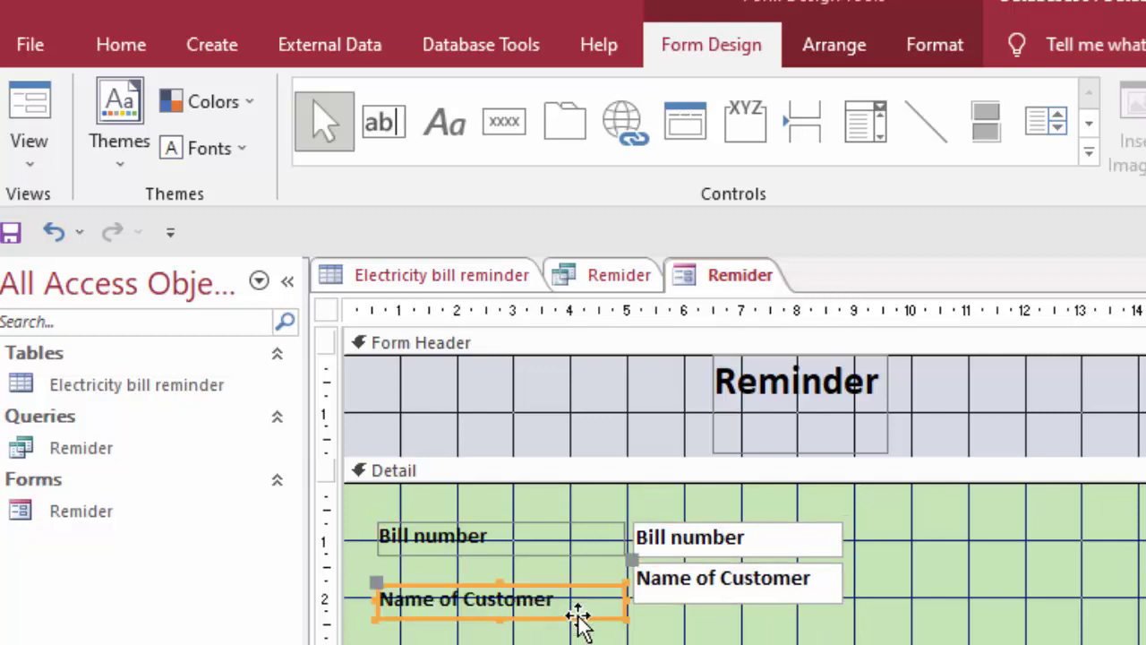
drag(686, 589, 692, 605)
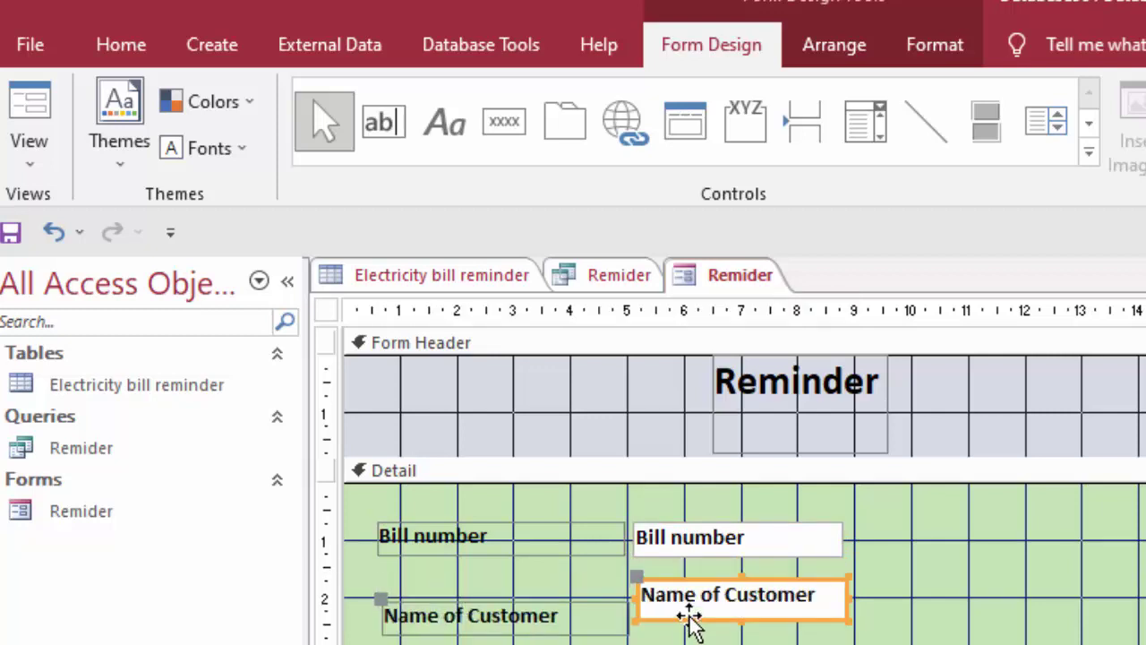
drag(766, 639, 385, 577)
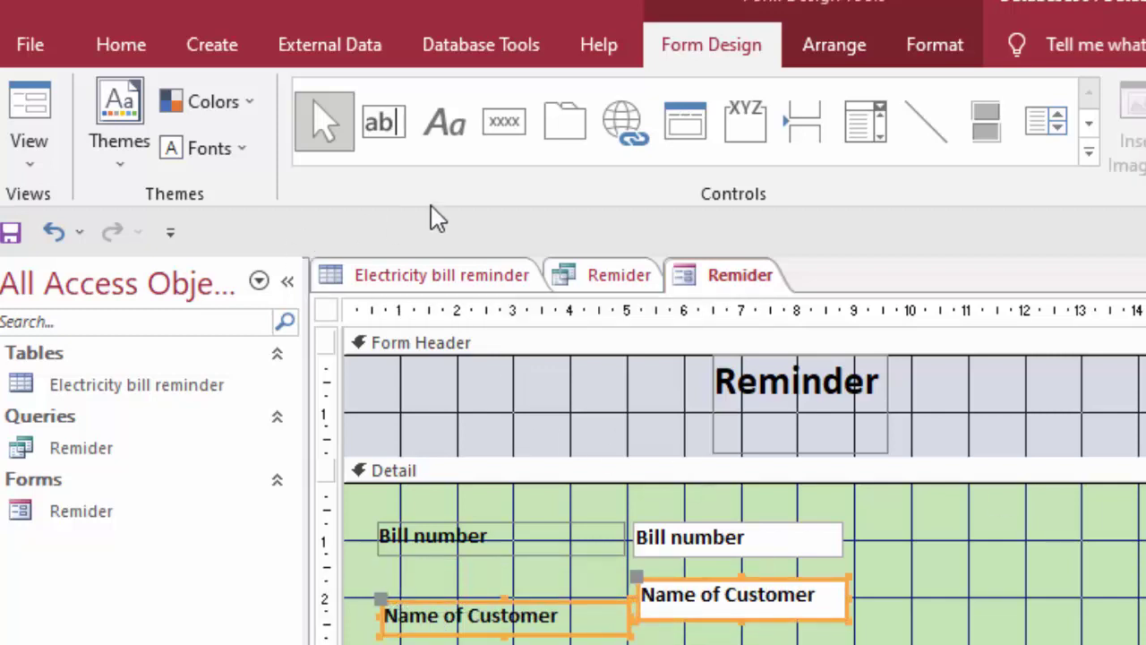
click(107, 52)
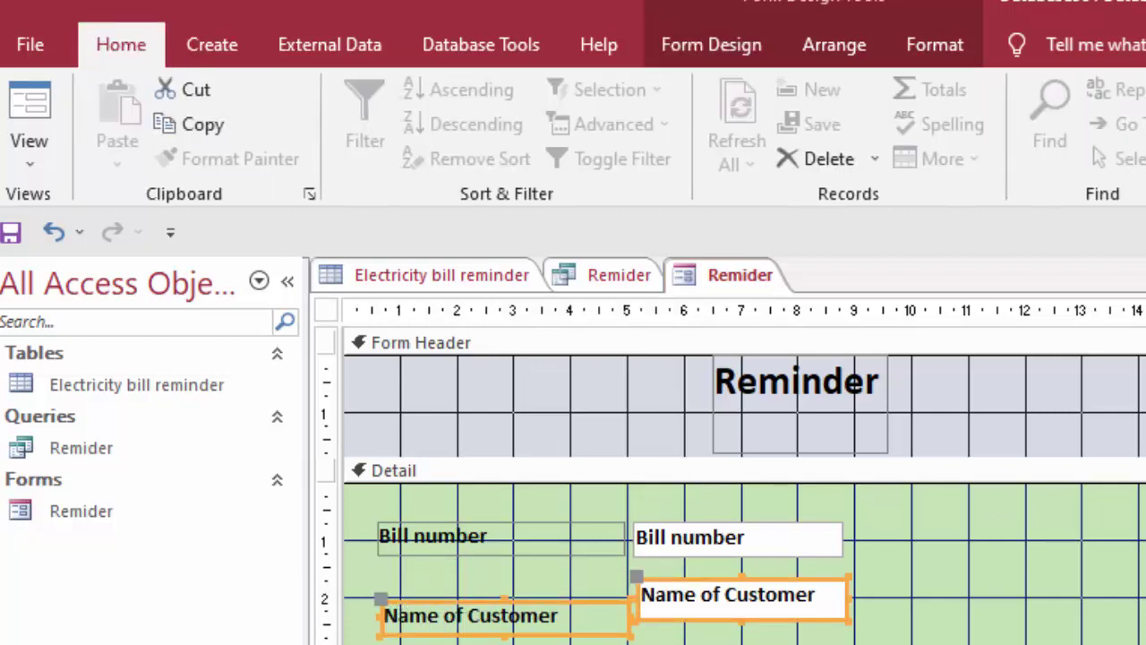
Step: Try centring the Name of Customer text, undo it, and preview the form
key(ctrl+e)
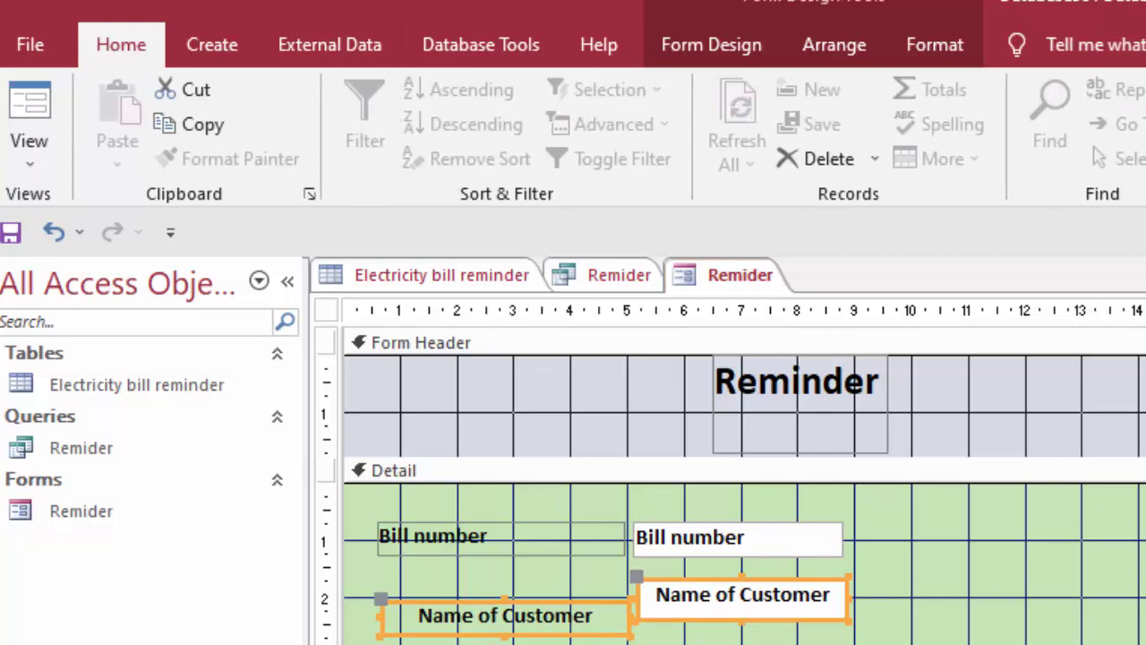
key(ctrl+z)
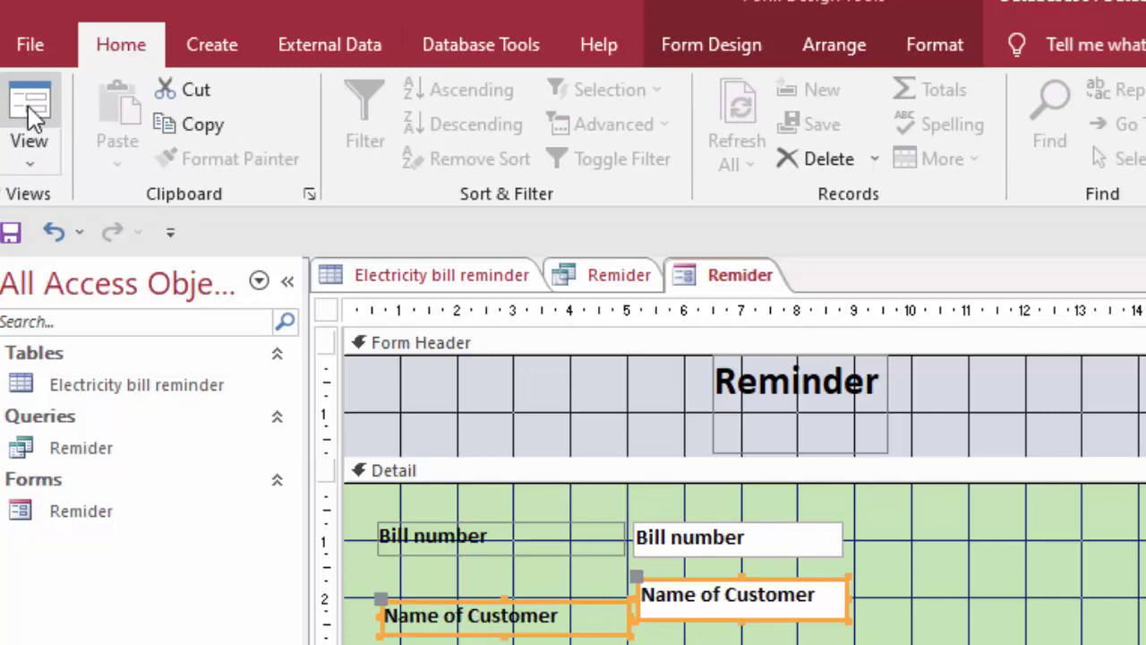
click(28, 105)
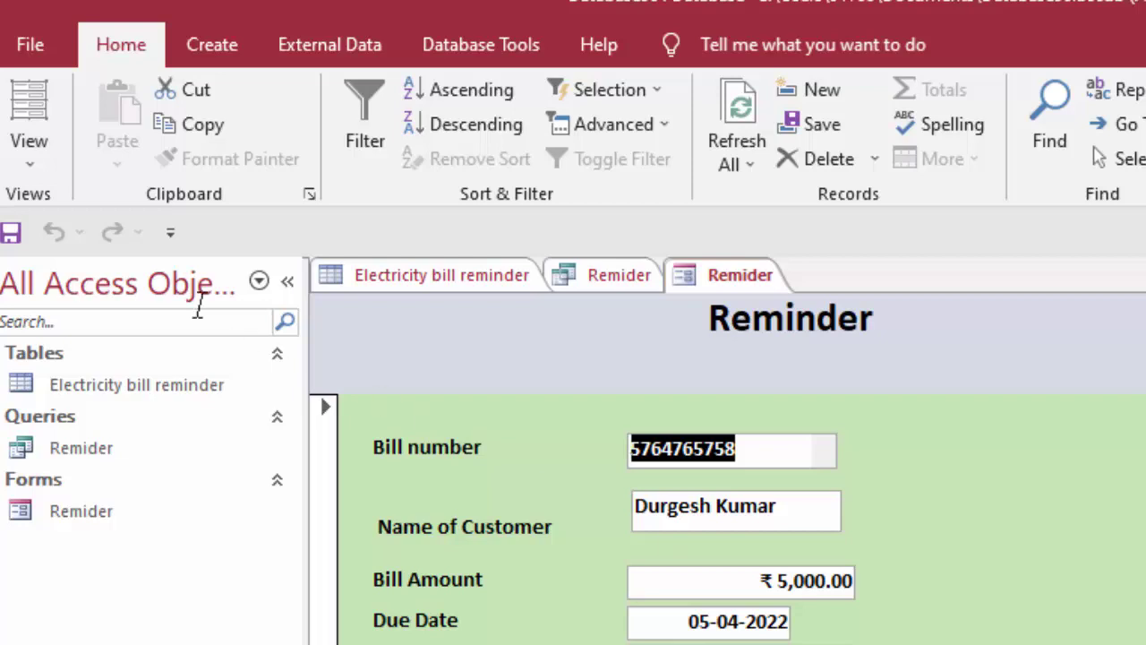
Step: Select the field-box column in Design view, then return to Form view on the first record
click(27, 143)
click(120, 346)
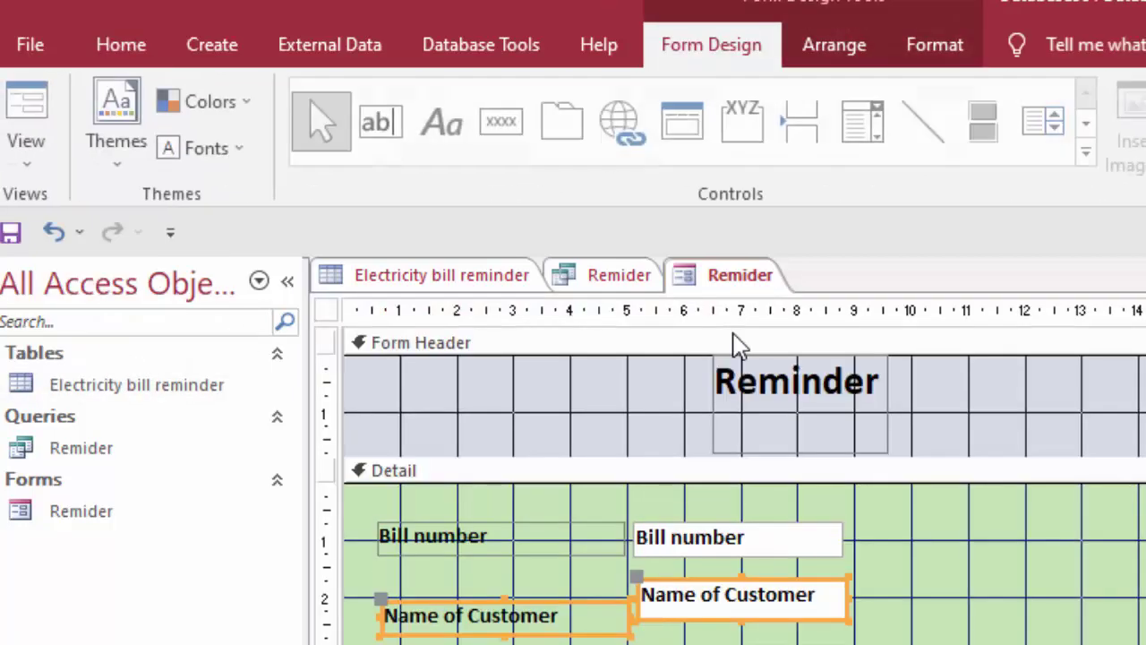
key(Escape)
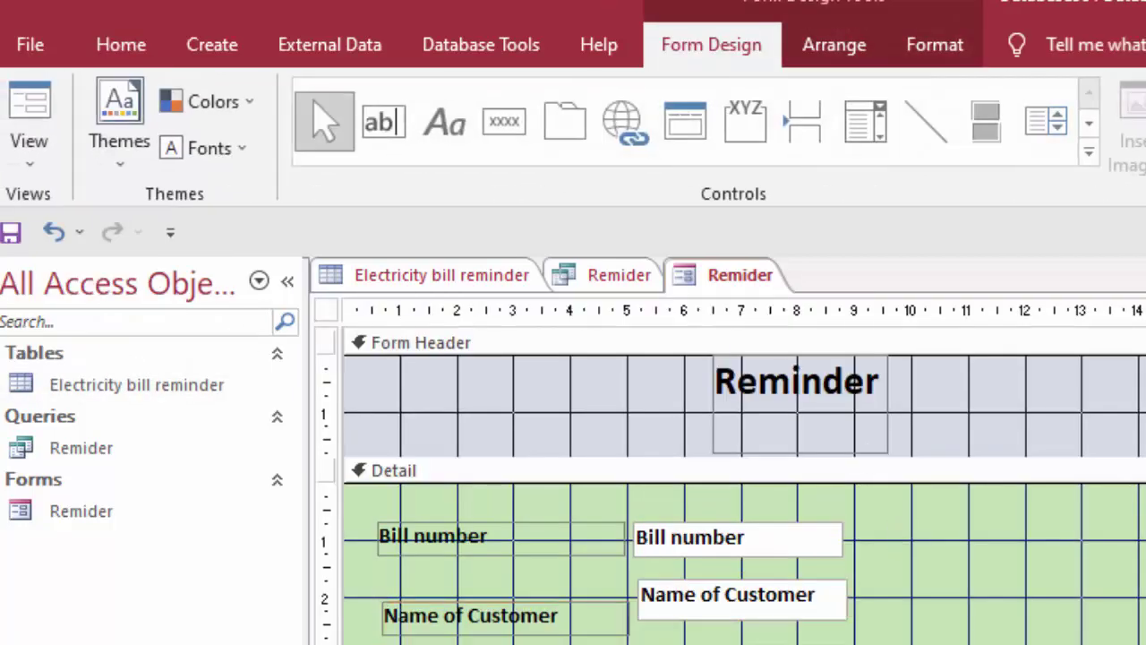
drag(632, 309, 976, 309)
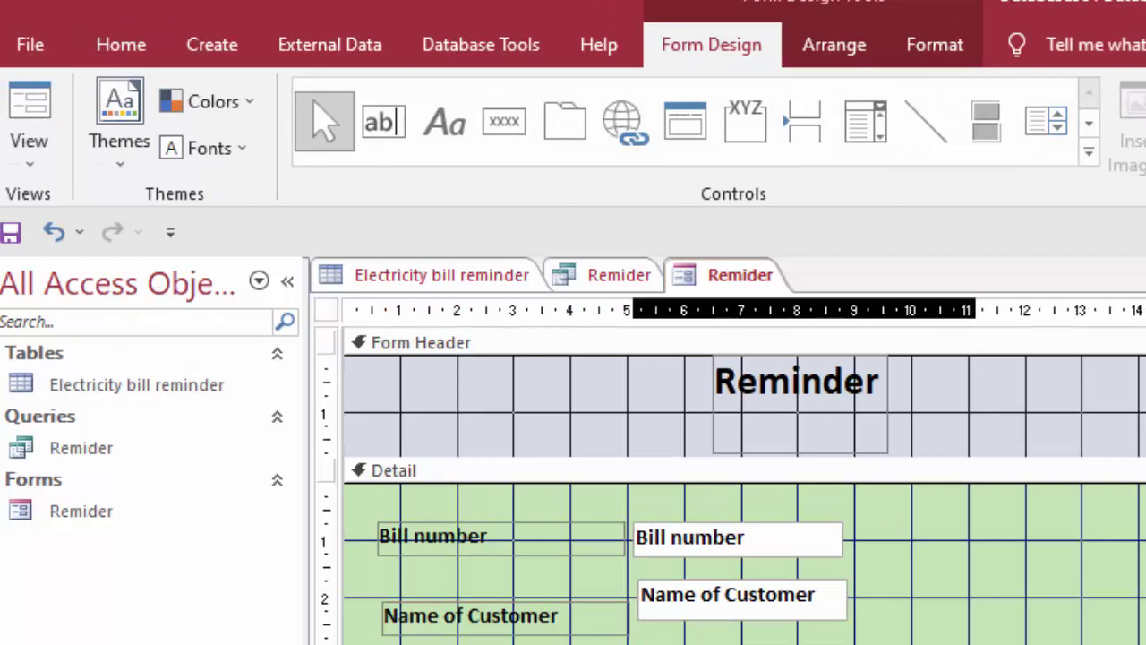
click(28, 103)
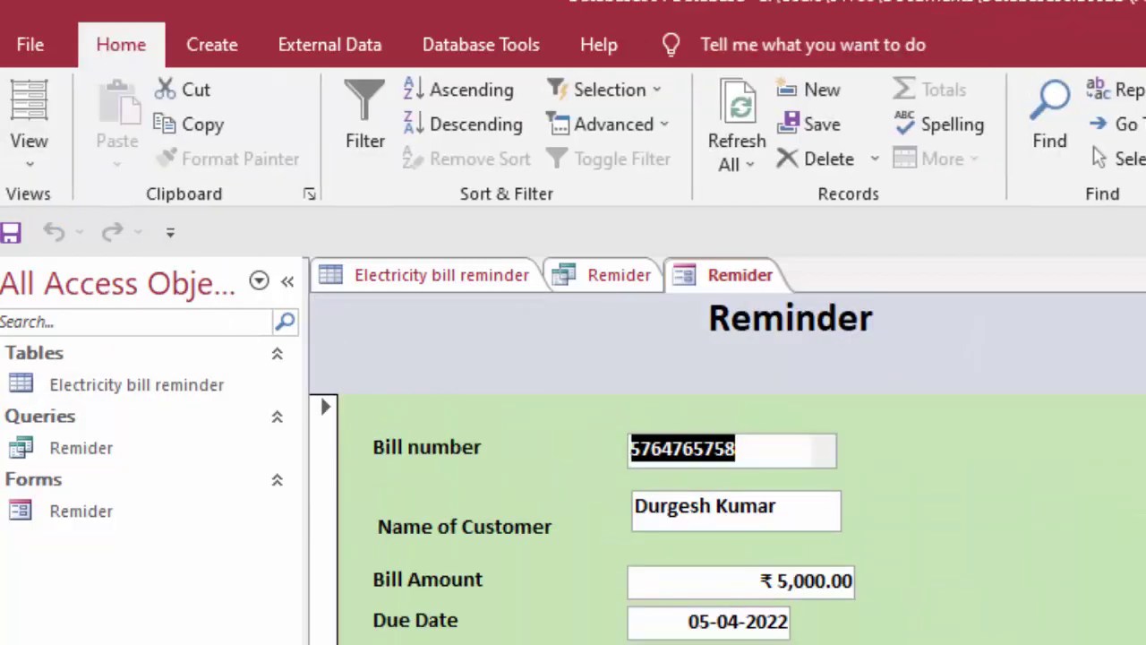
Step: Correct the first bill's due date on the Reminder form to 01-04-2022
click(711, 621)
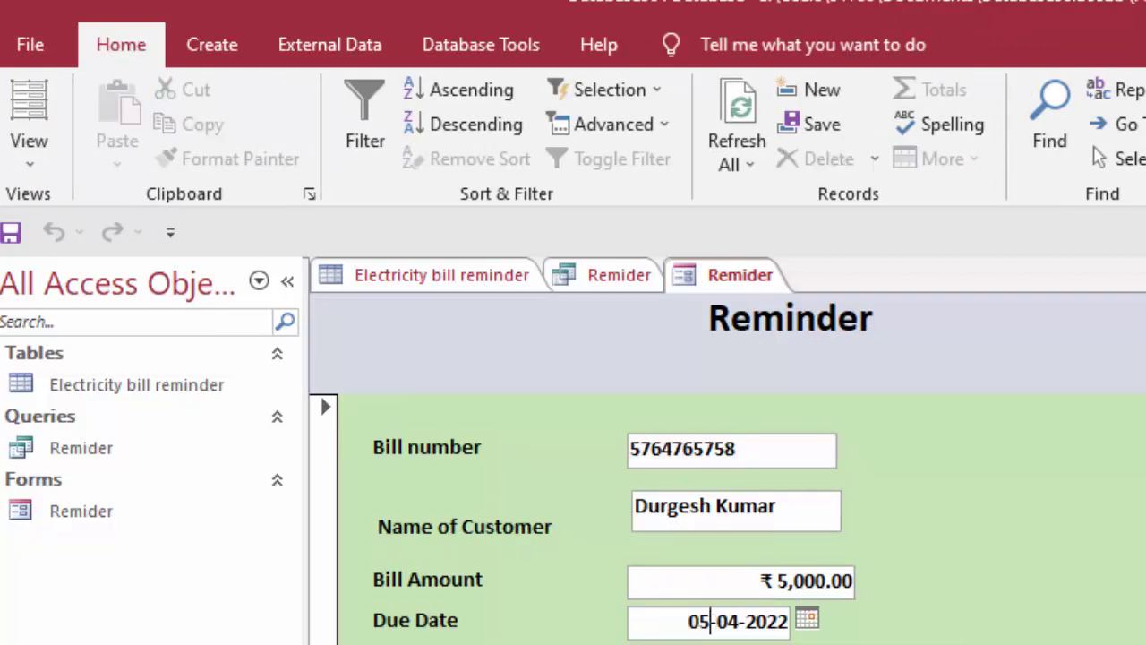
key(BackSpace)
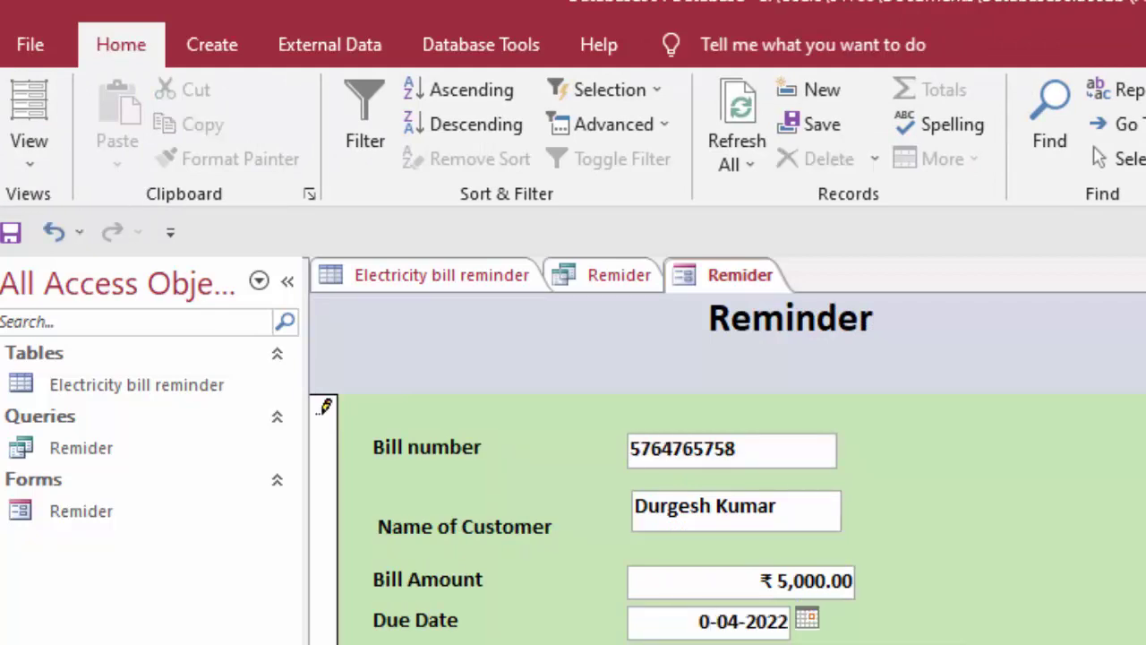
text(1)
key(Tab)
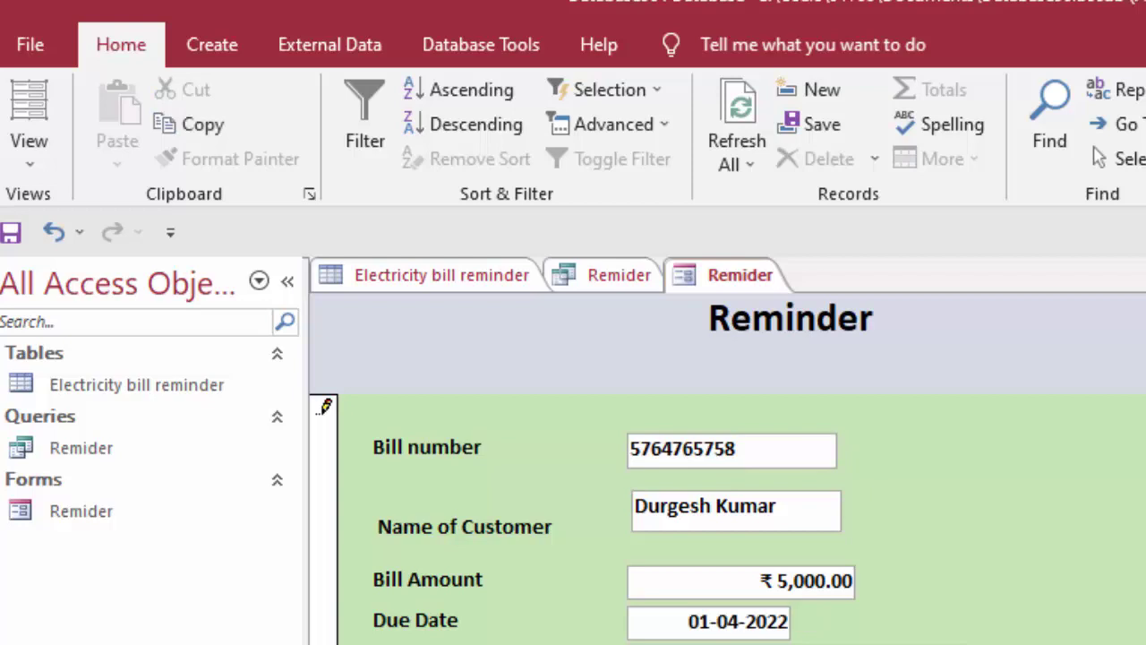
Step: Move on through the bill records to a blank one, then close the Reminder form
key(Tab)
key(Tab)
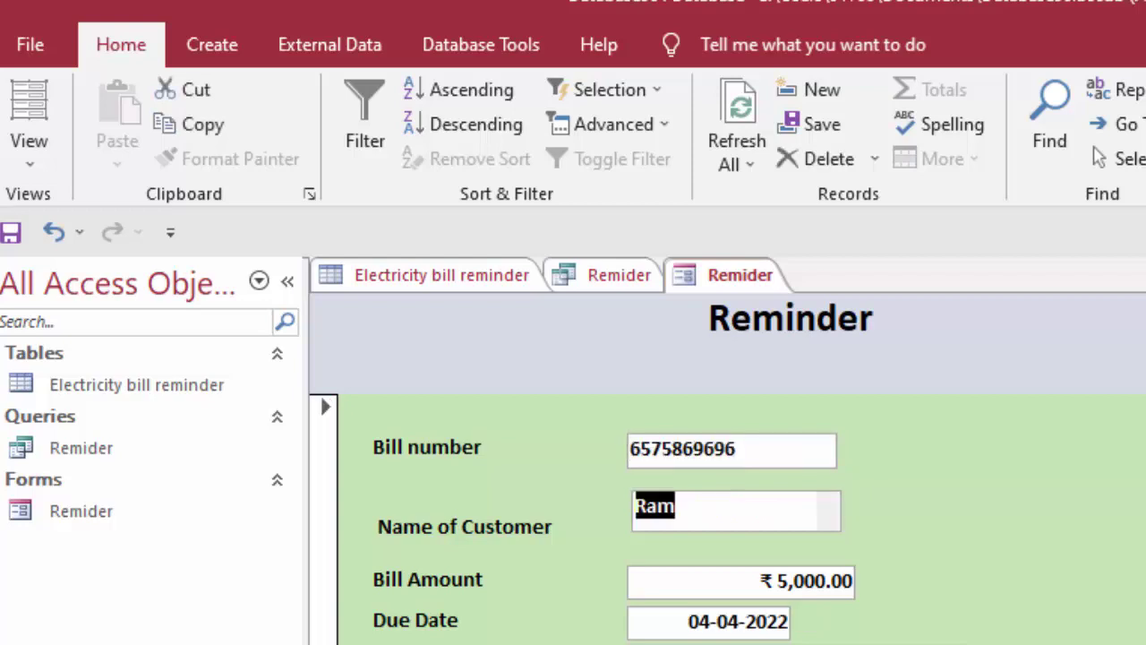
key(Tab)
key(Tab)
key(Tab)
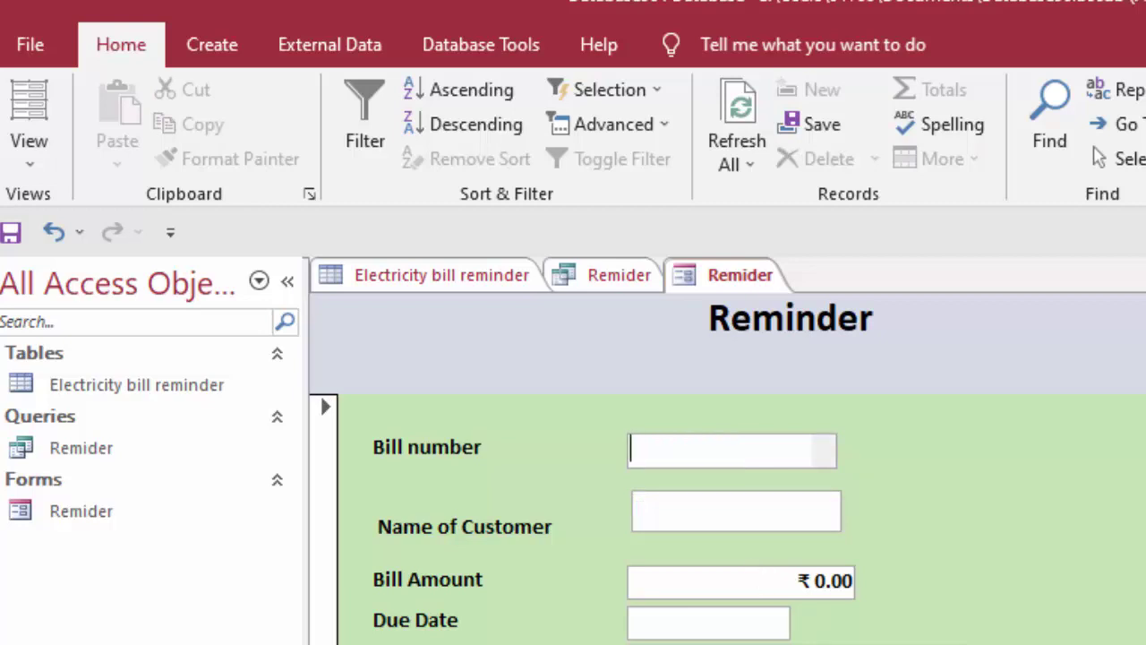
key(ctrl+w)
Step: Save the form changes and start a new Remider query row with the customer's number and name
click(926, 609)
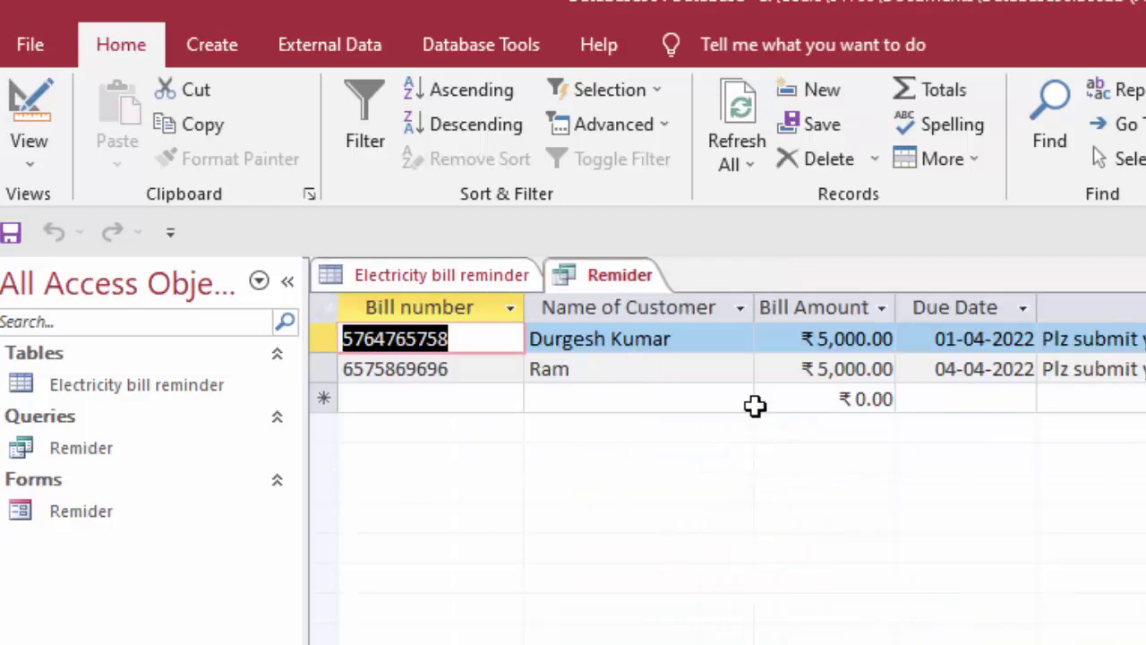
click(461, 401)
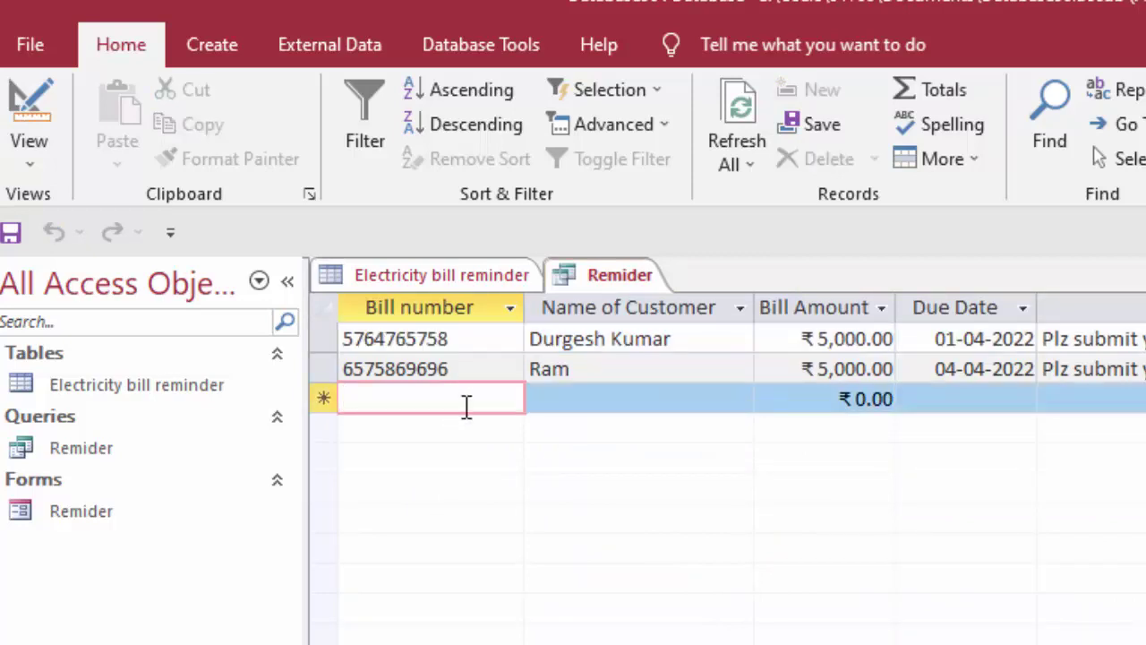
text(4764757587)
key(Tab)
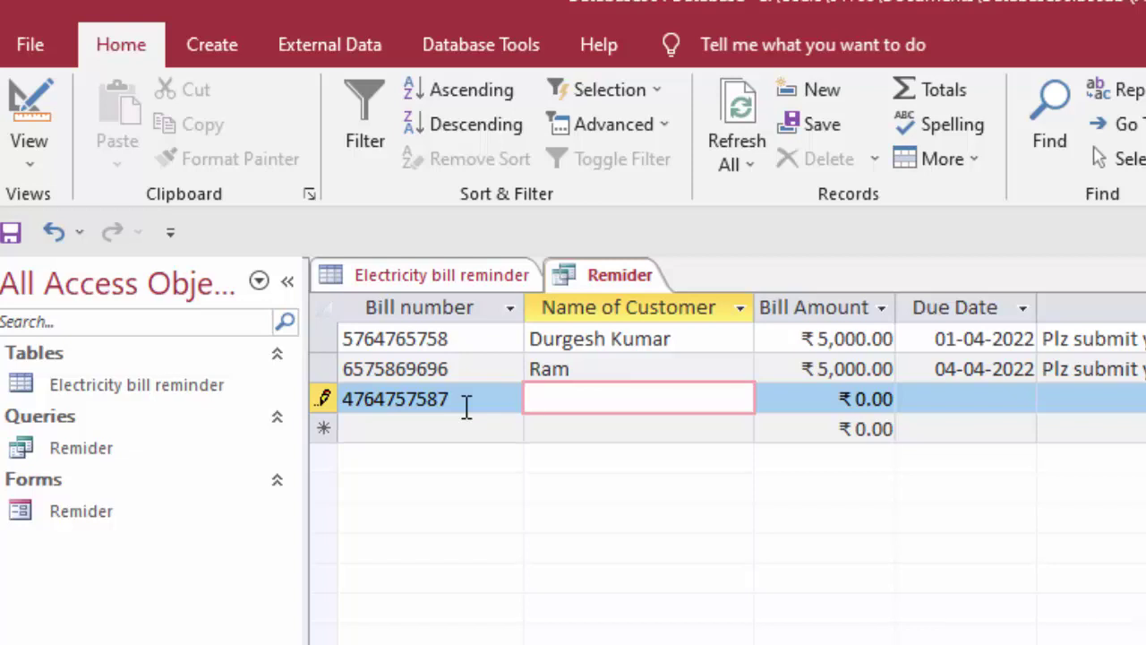
text(Raju)
key(Tab)
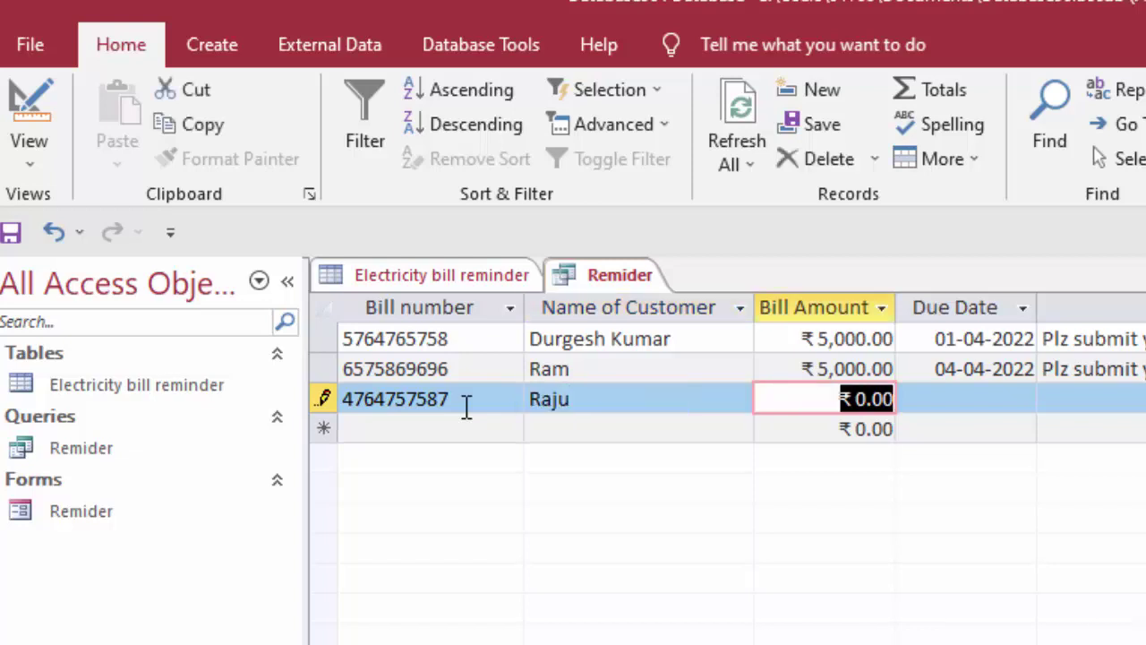
Step: Give the new bill amount 5500 and due date 01-03-2022, save it, and reopen the Reminder form
text(55)
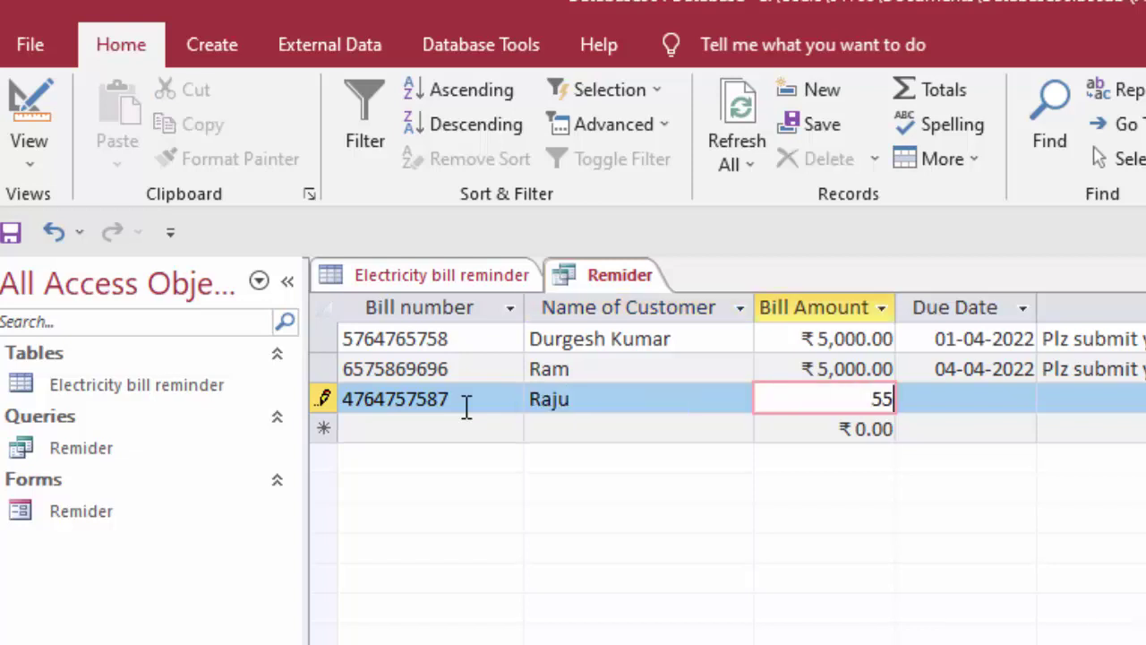
text(00)
key(Tab)
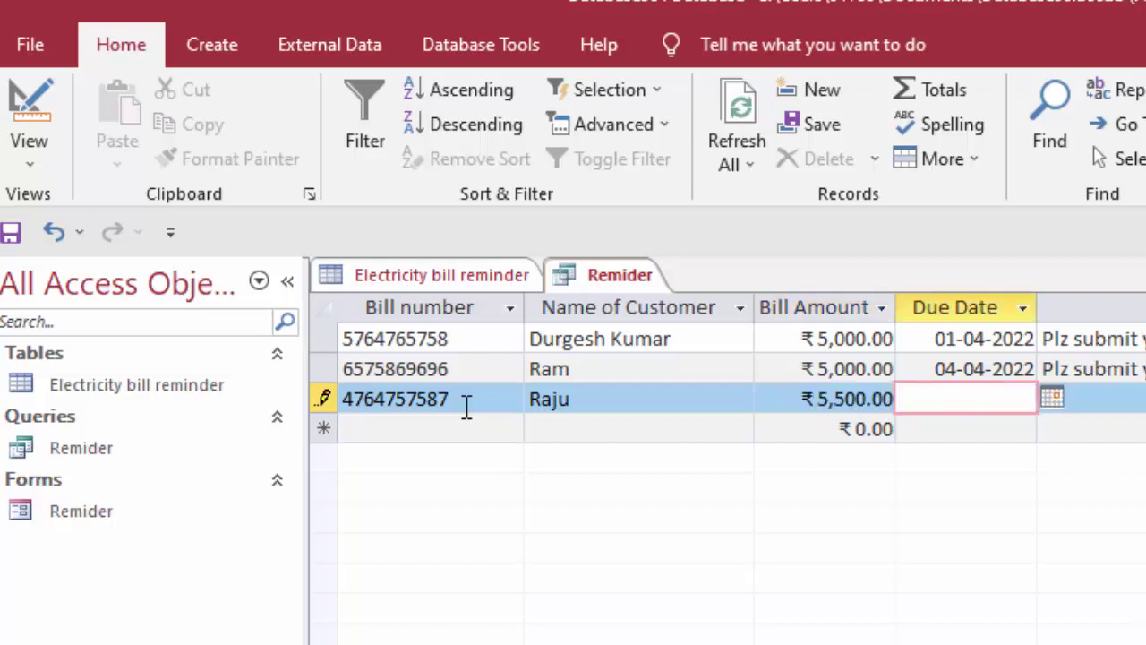
text(1-0)
text(3)
text(-)
text(202)
key(Tab)
click(417, 428)
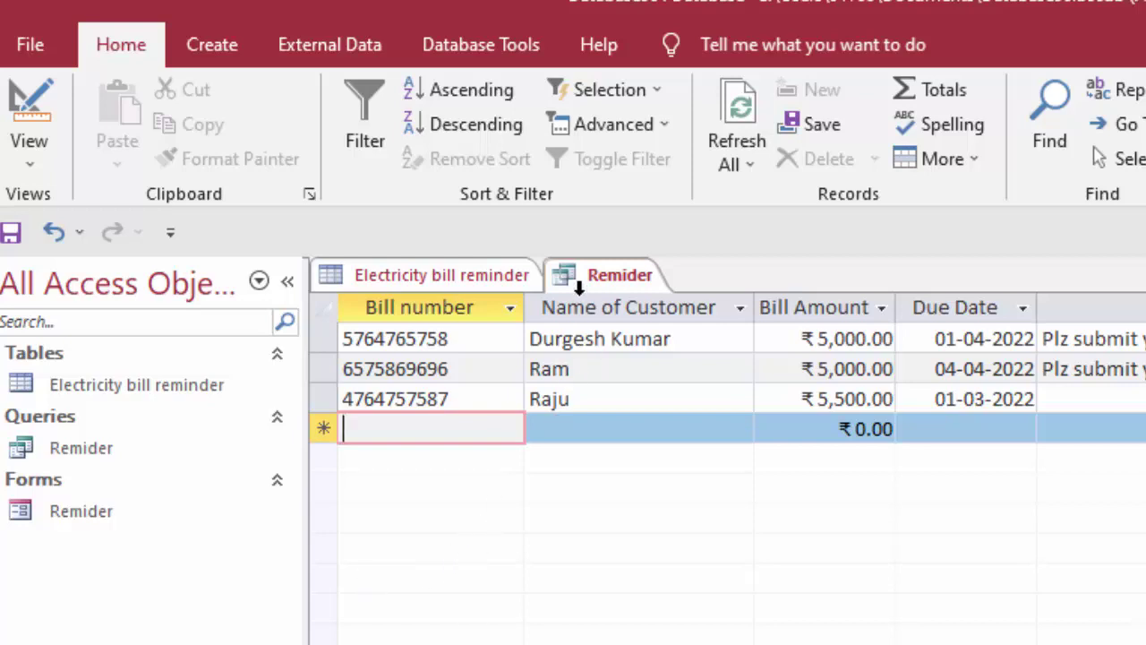
double_click(70, 508)
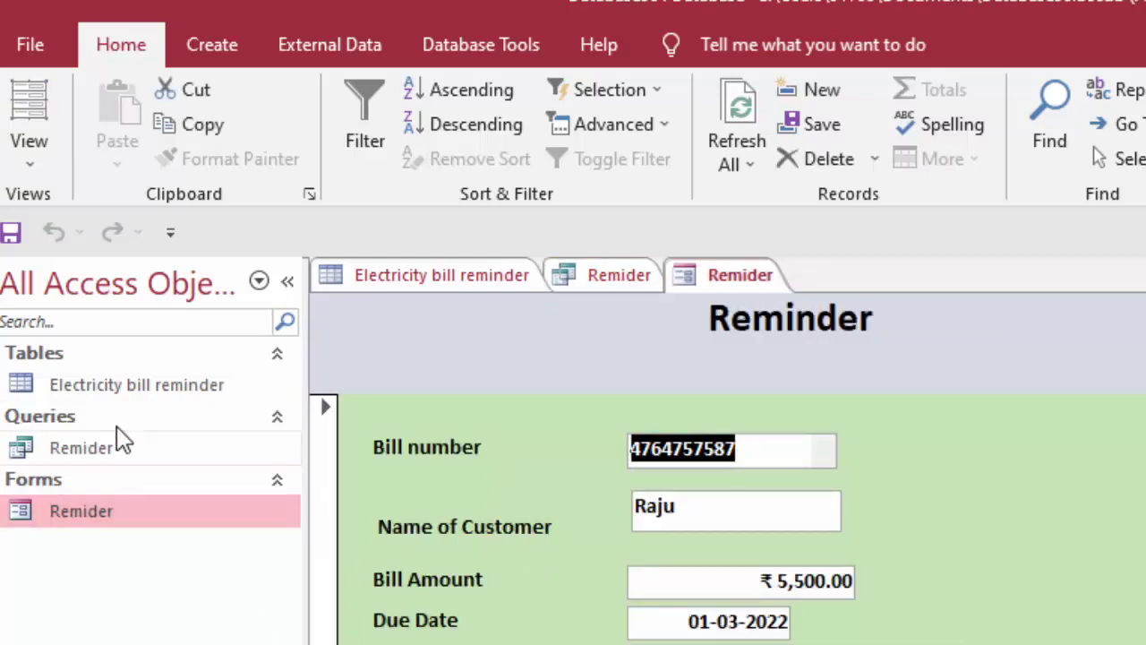
key(Page_Down)
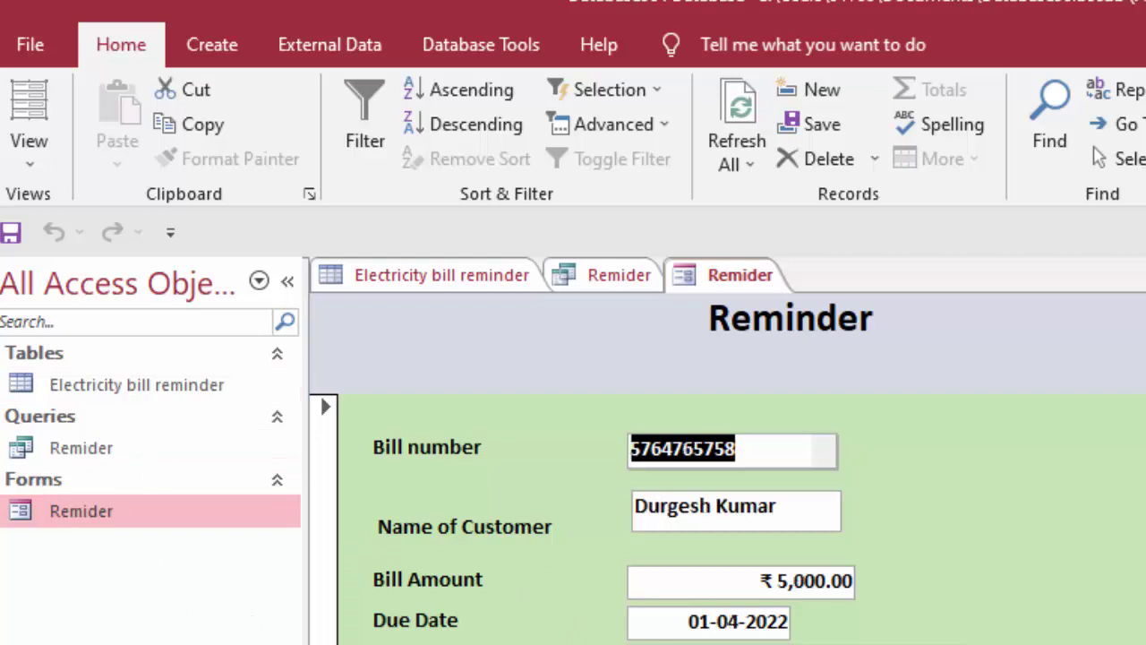
key(Page_Down)
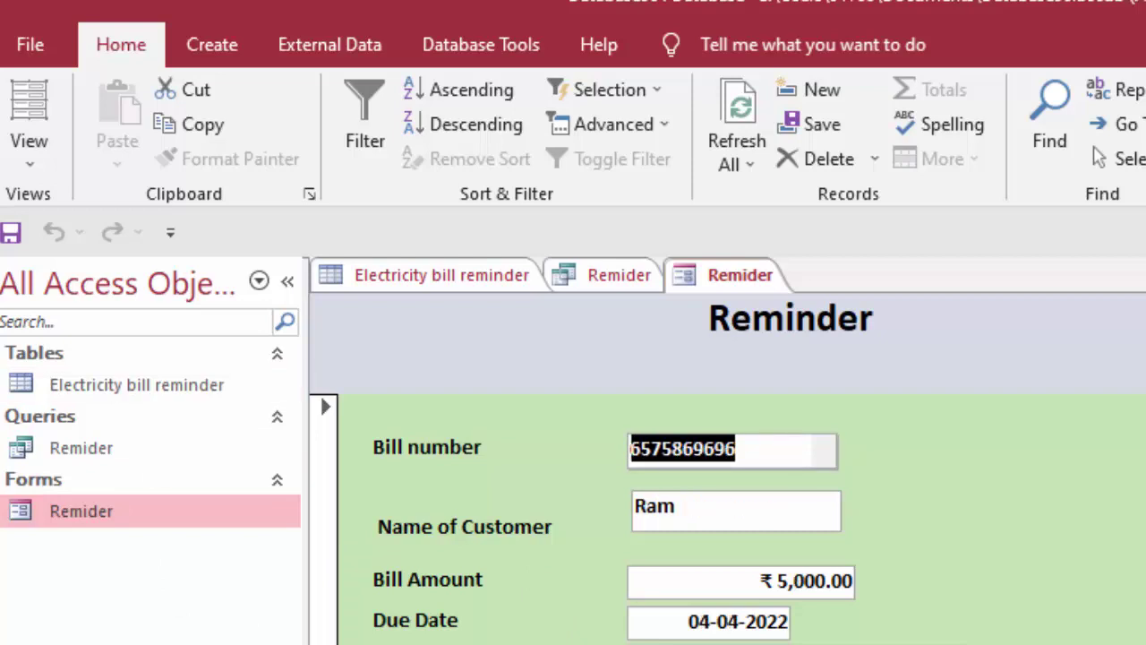
key(Page_Down)
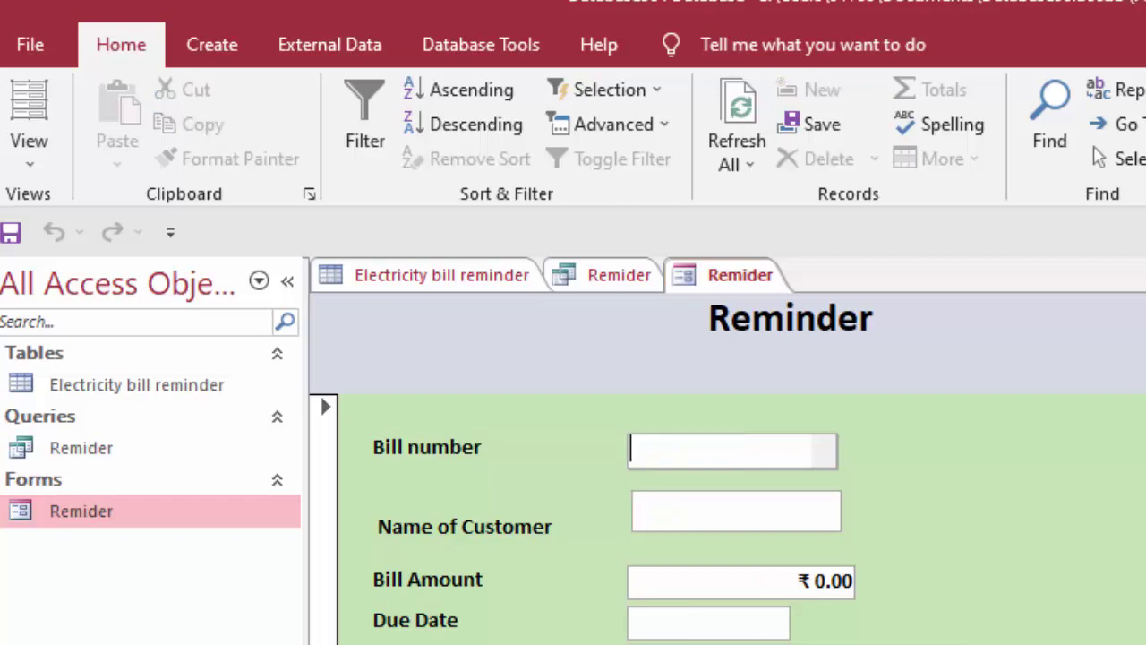
key(Page_Up)
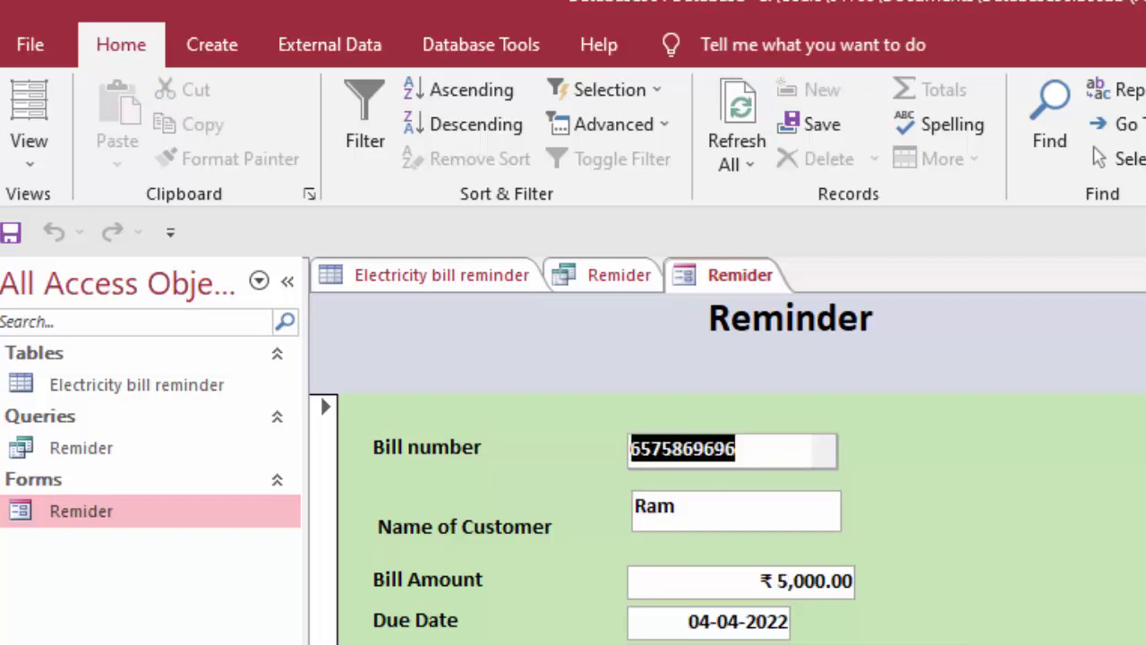
key(Page_Up)
key(Page_Up)
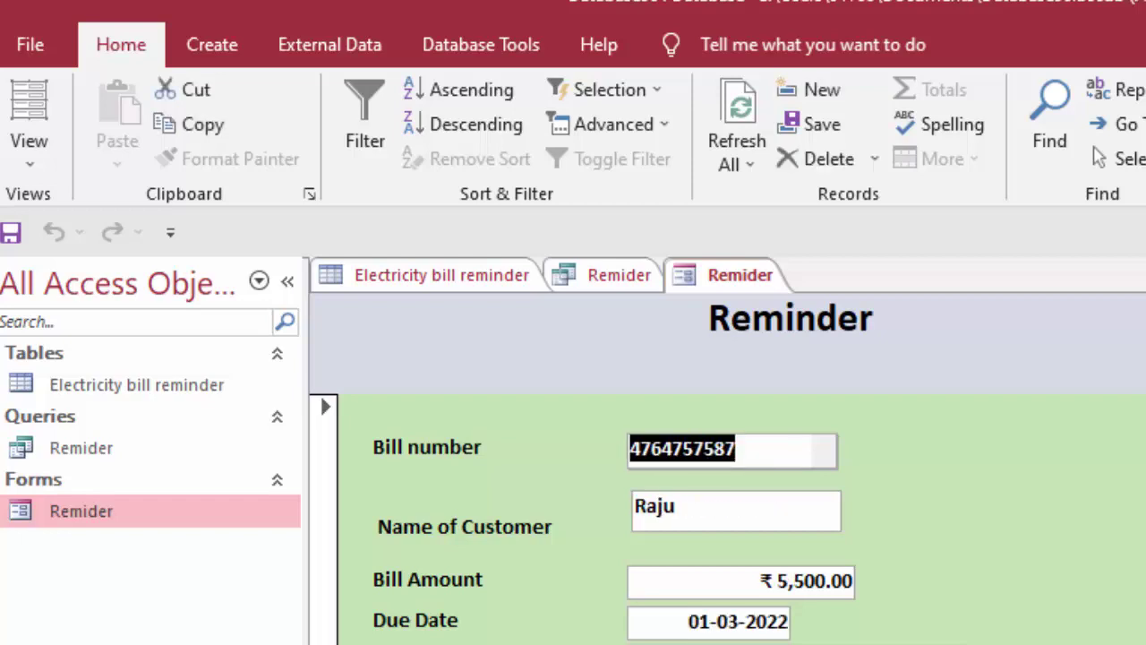
key(F2)
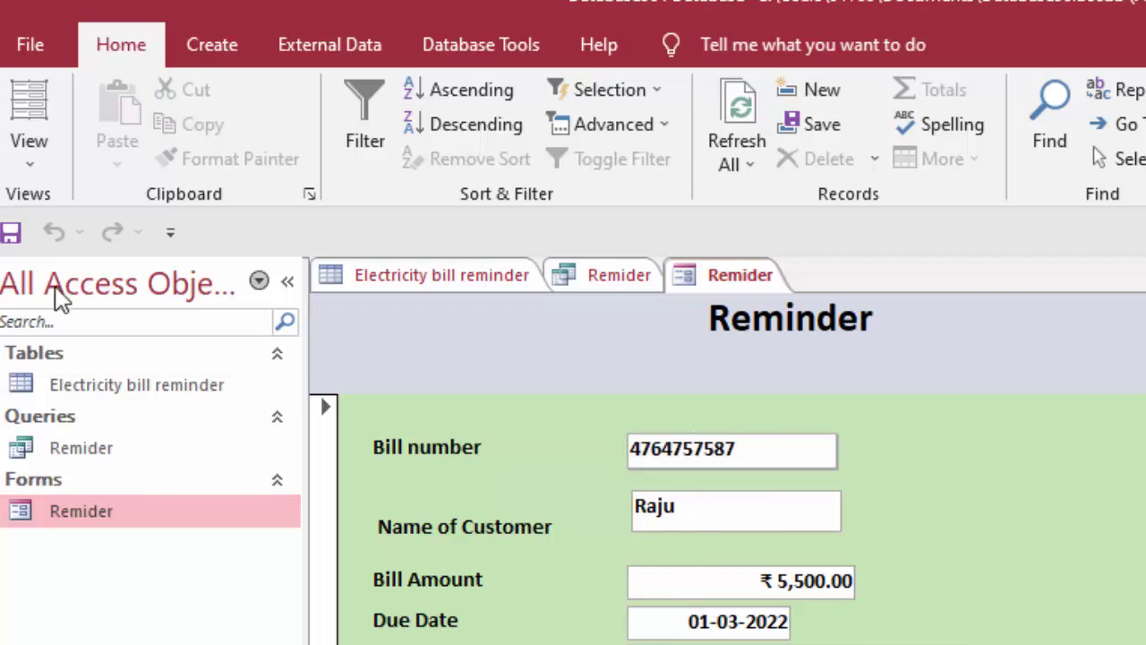
Step: Switch the Reminder form to Design view and back to Form view, showing record 1 of 3
click(27, 139)
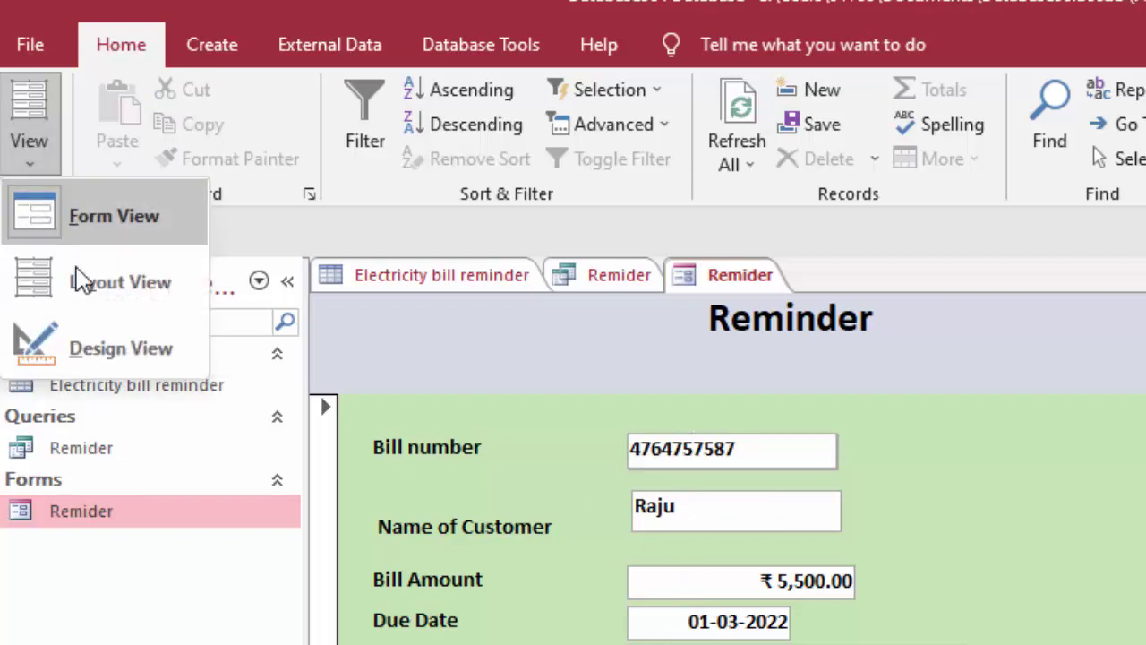
click(101, 340)
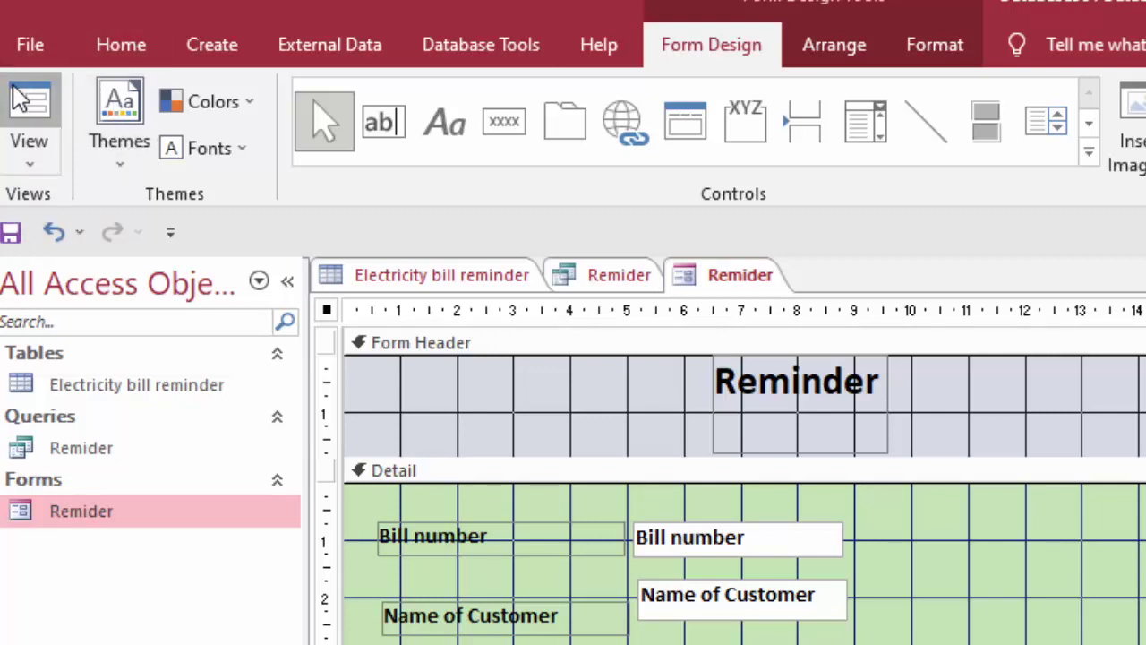
click(27, 105)
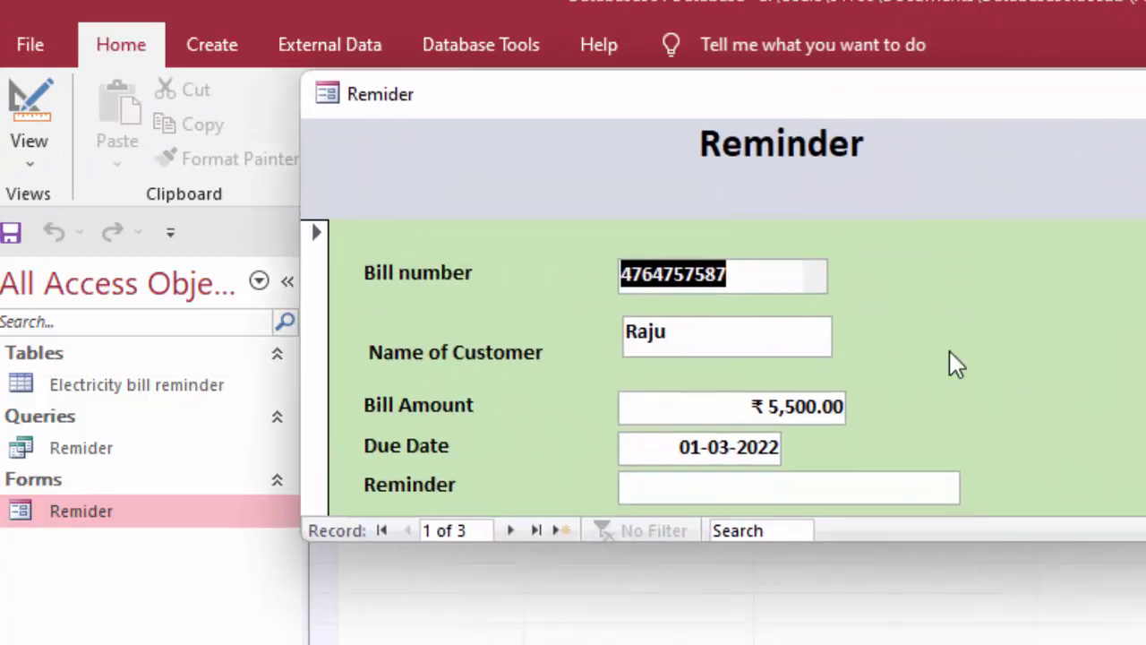